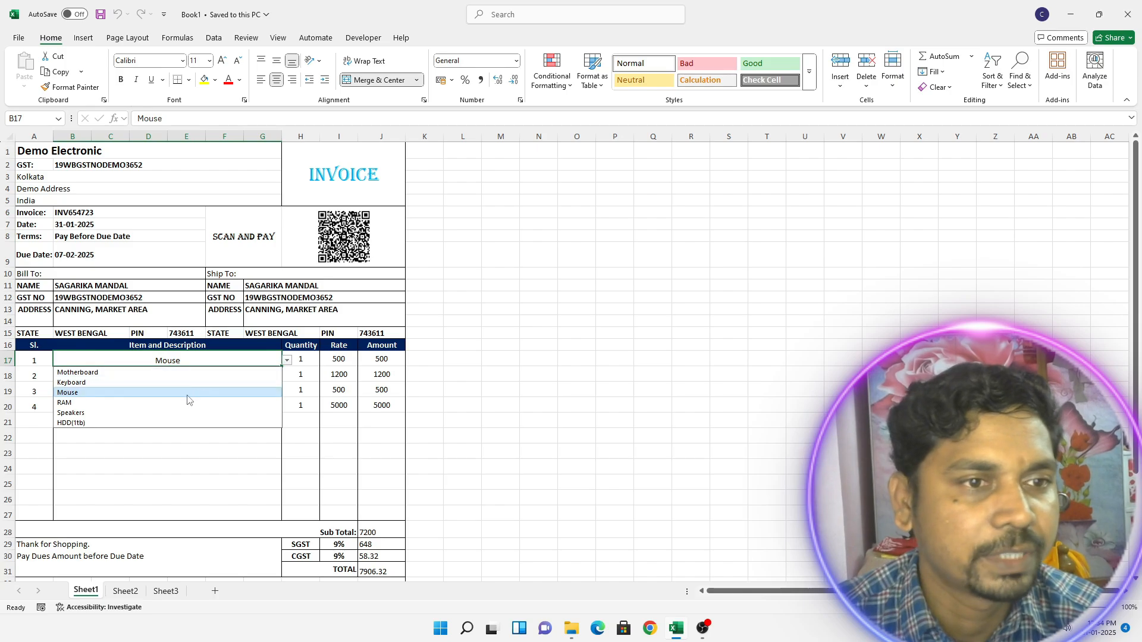
Step: Try Speakers as the first invoice item, and inspect the rate, QR code and CGST cells of the sample invoice
left_click(122, 416)
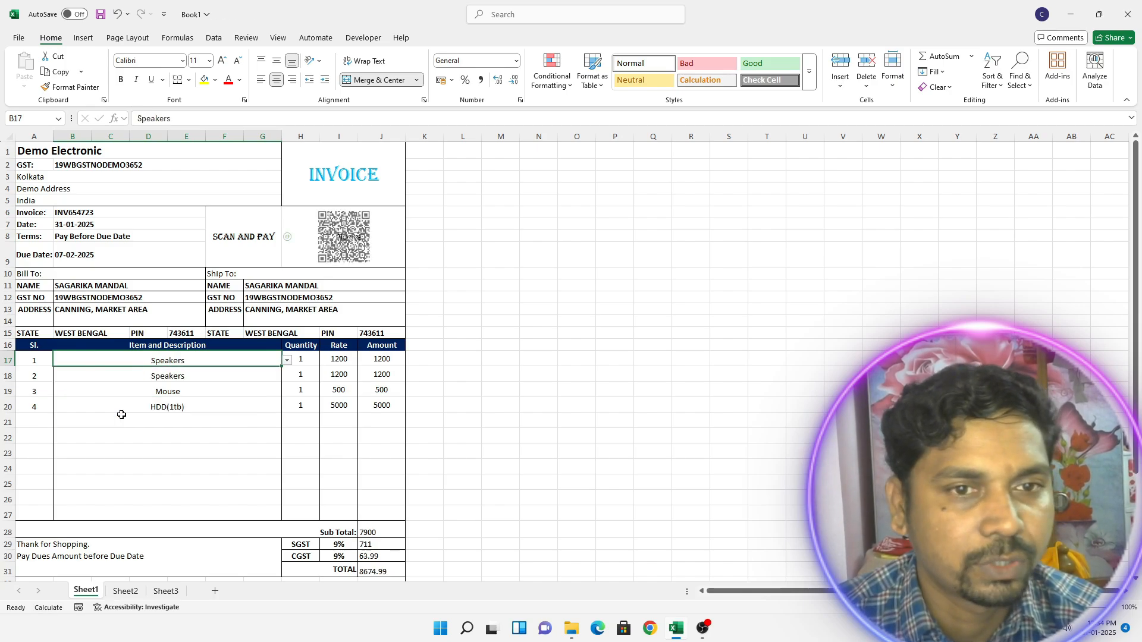
left_click(334, 359)
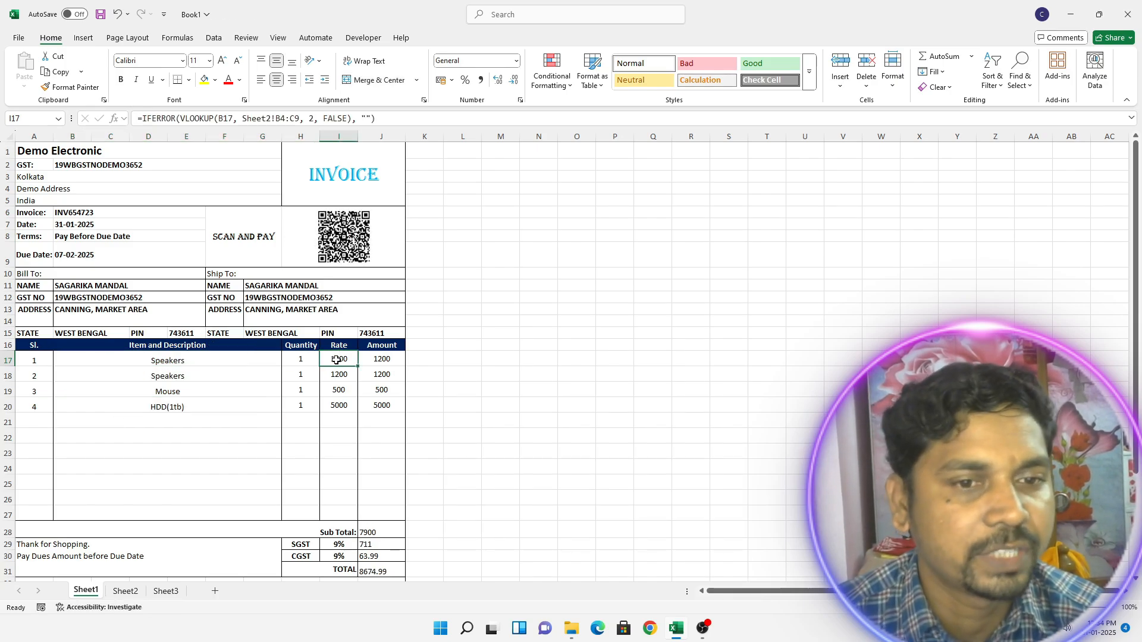
scroll(340, 418, "down", 1)
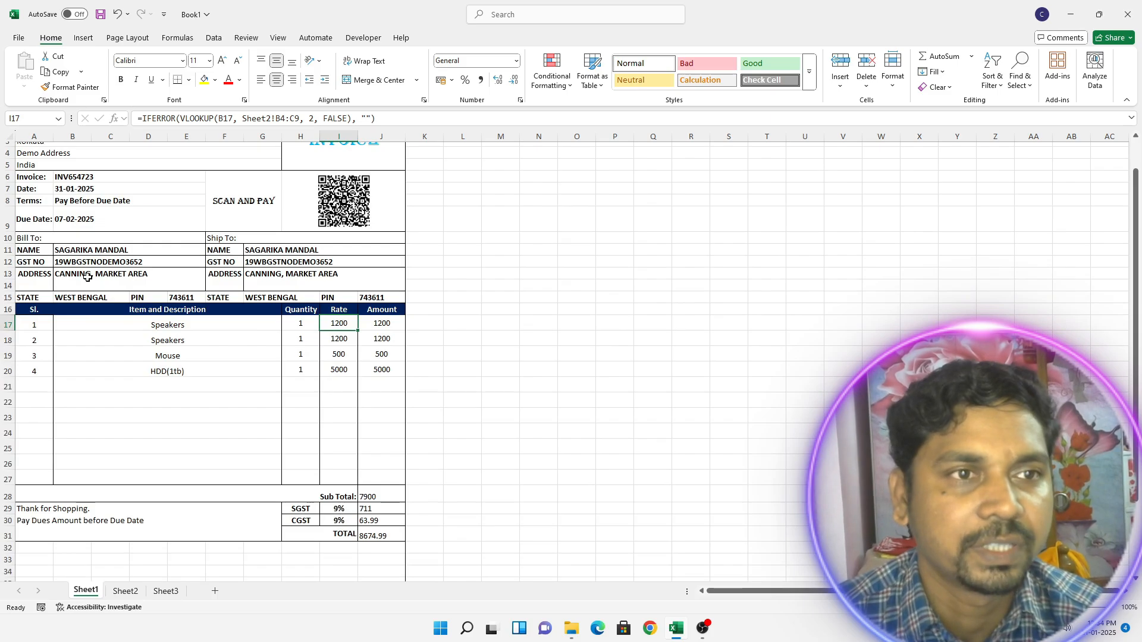
scroll(169, 337, "up", 1)
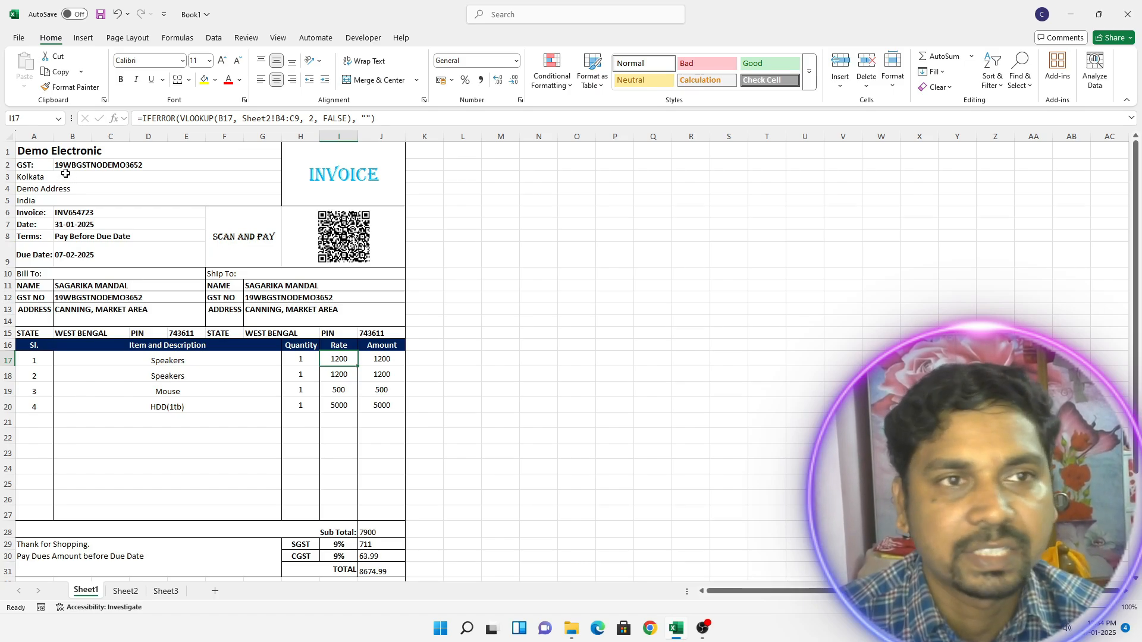
scroll(125, 253, "down", 1)
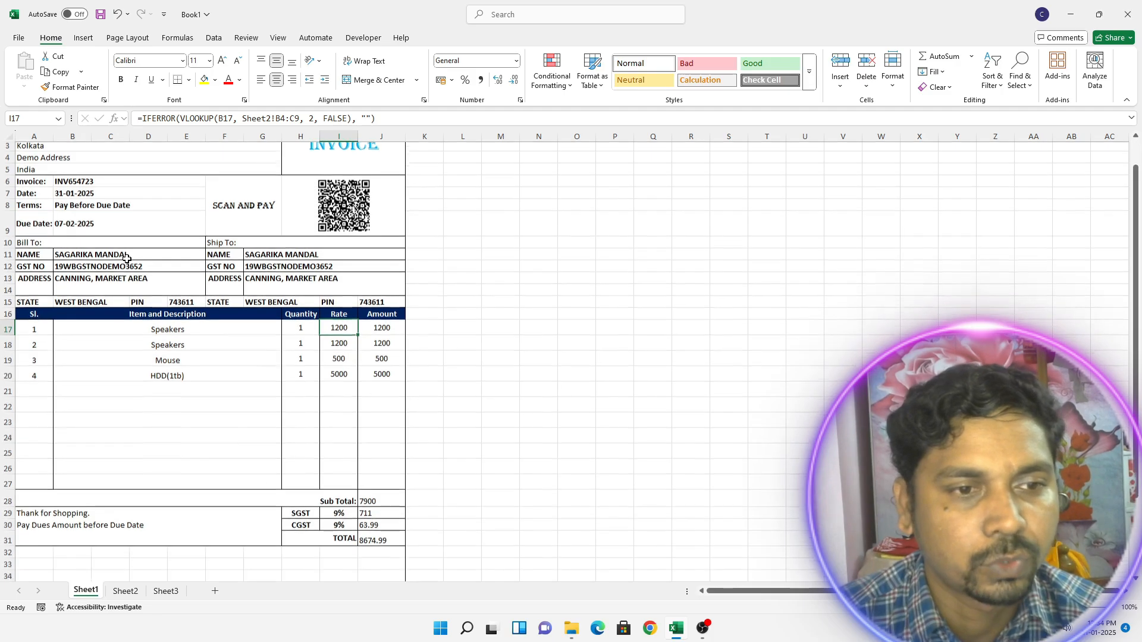
scroll(116, 371, "up", 1)
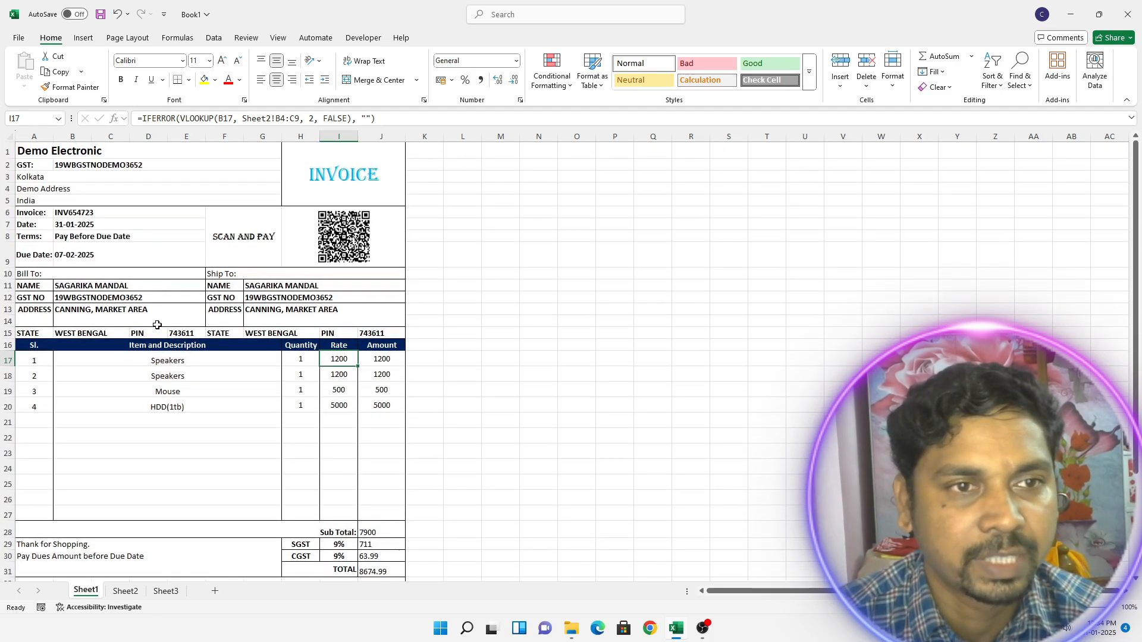
left_click(385, 237)
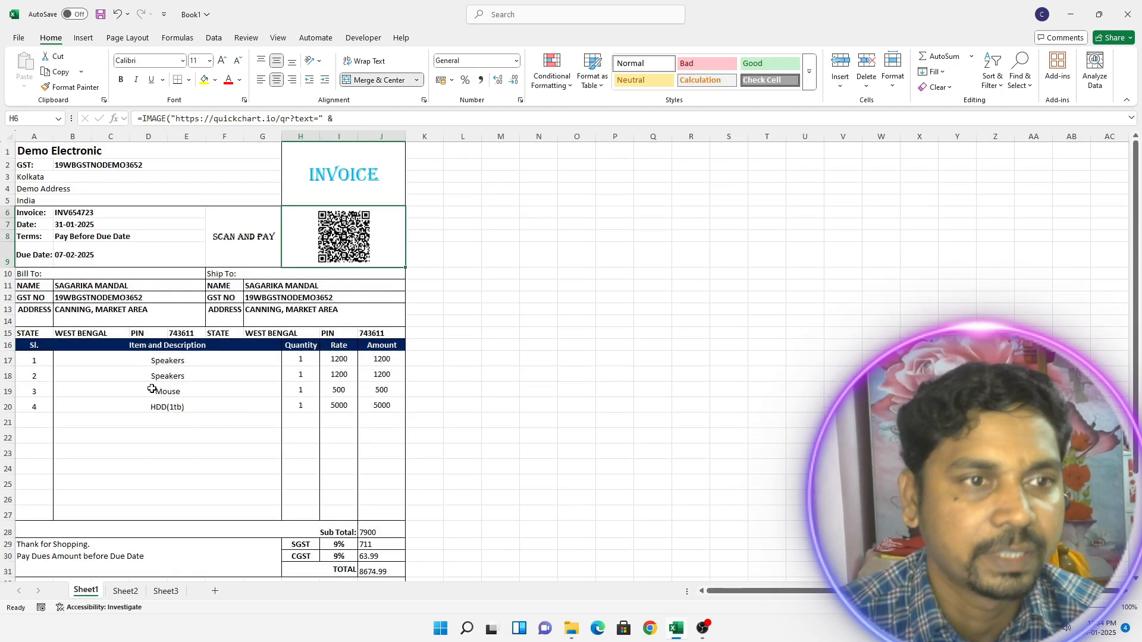
left_click(345, 555)
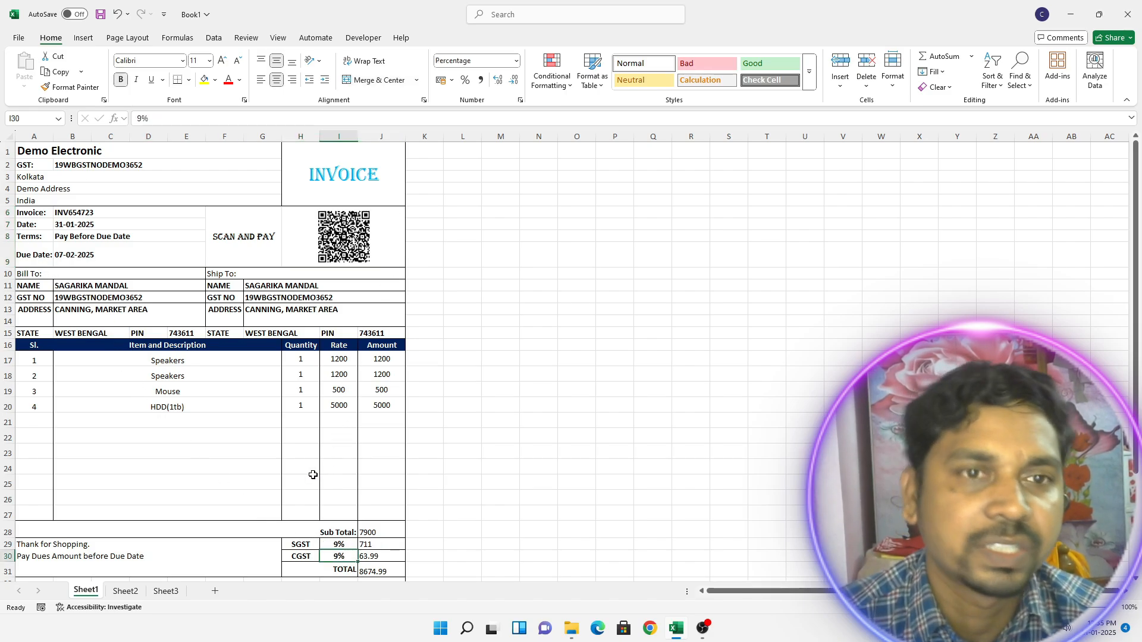
Step: Delete the sample invoice from Sheet1 by removing rows 1 to 32
scroll(312, 475, "down", 2)
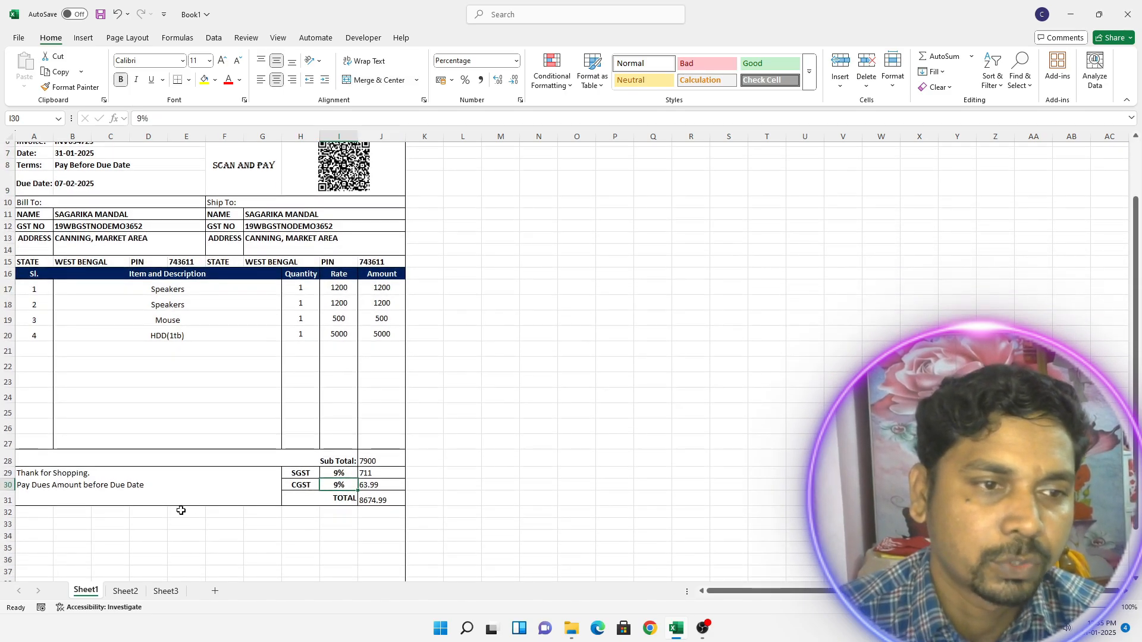
left_click(7, 514)
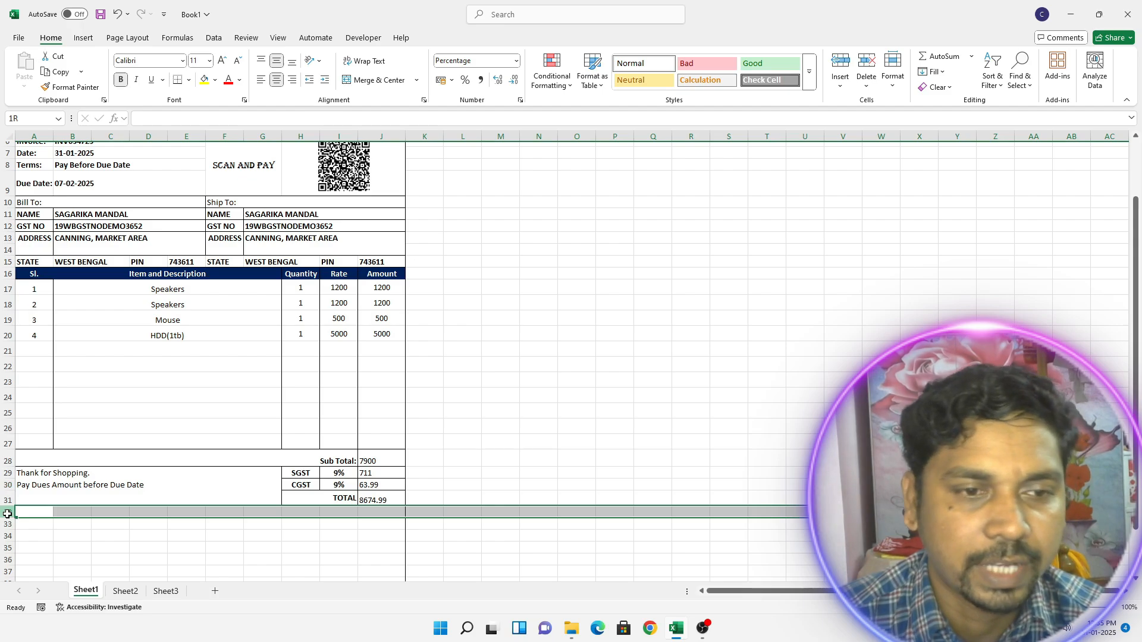
left_click_drag(7, 514, 20, 14)
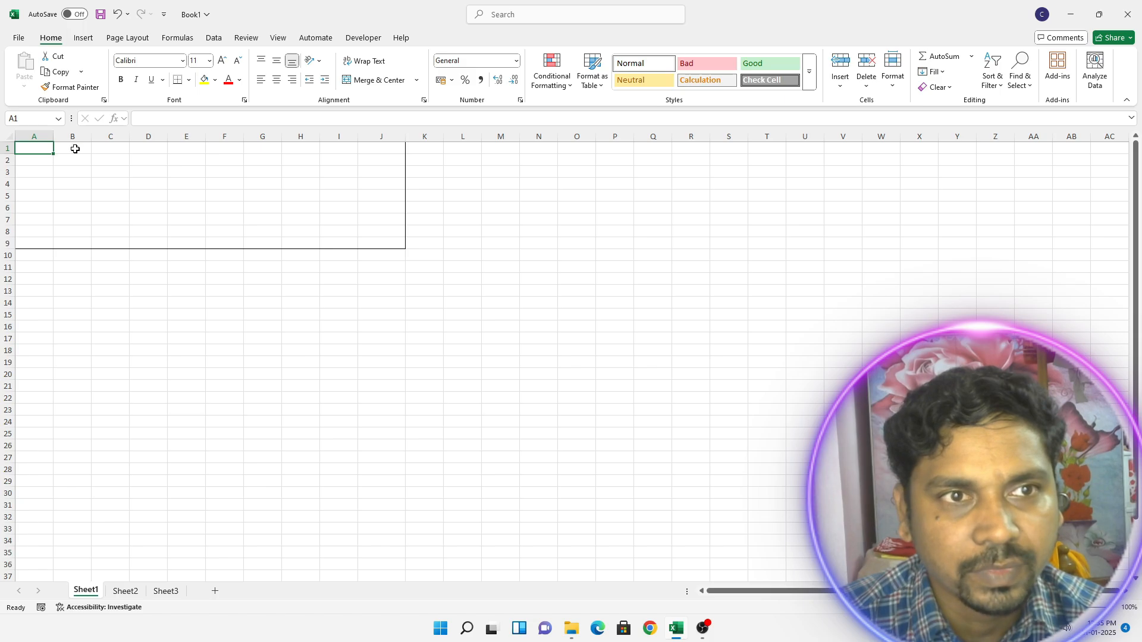
Step: Merge and center A1:G1 for the company name and H1:J5 for the invoice title
left_click_drag(75, 149, 277, 145)
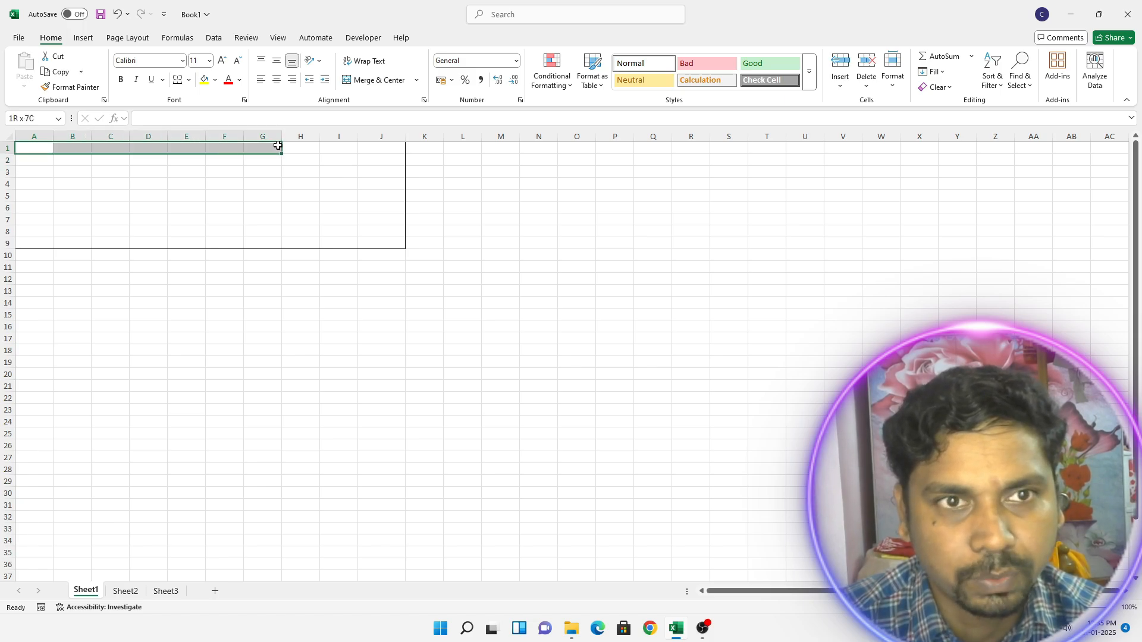
left_click(378, 79)
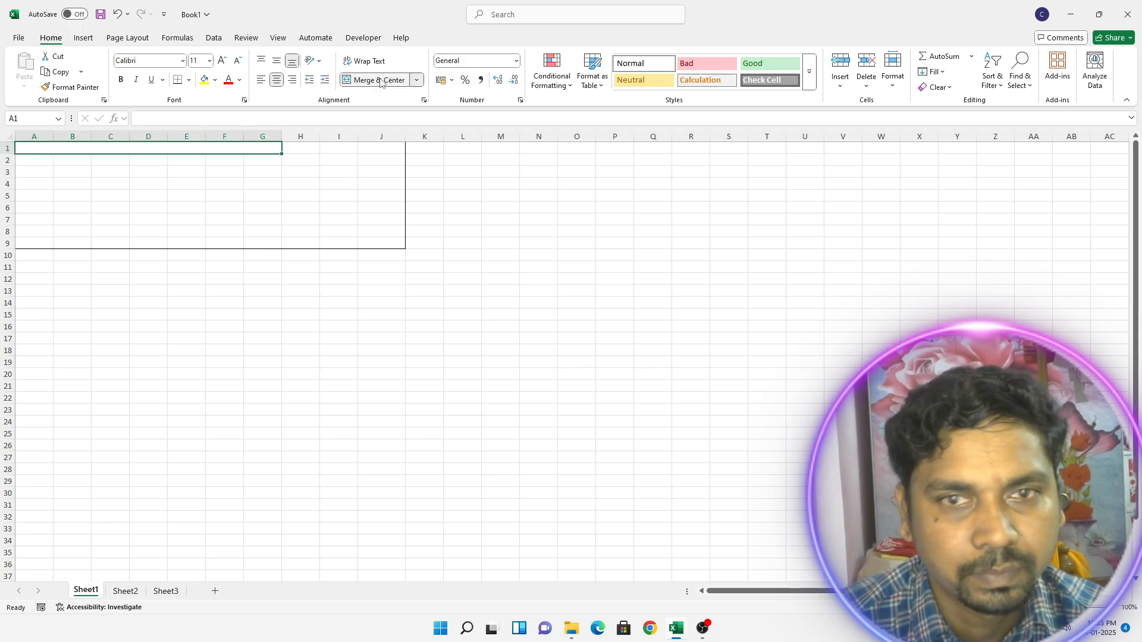
left_click(316, 156)
left_click_drag(314, 149, 372, 195)
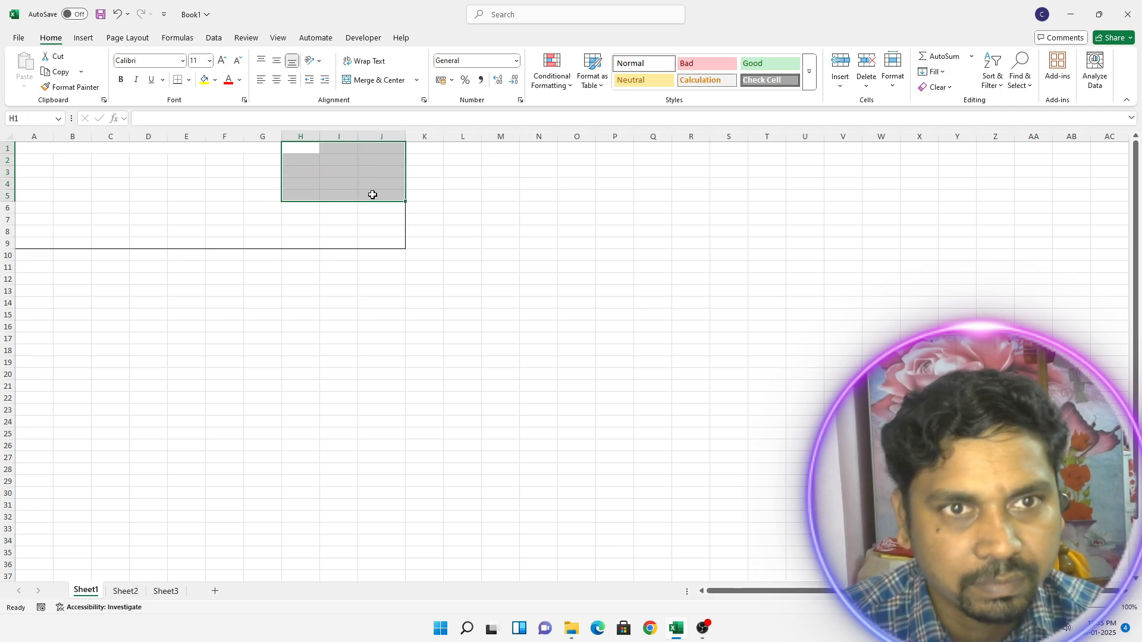
left_click(364, 79)
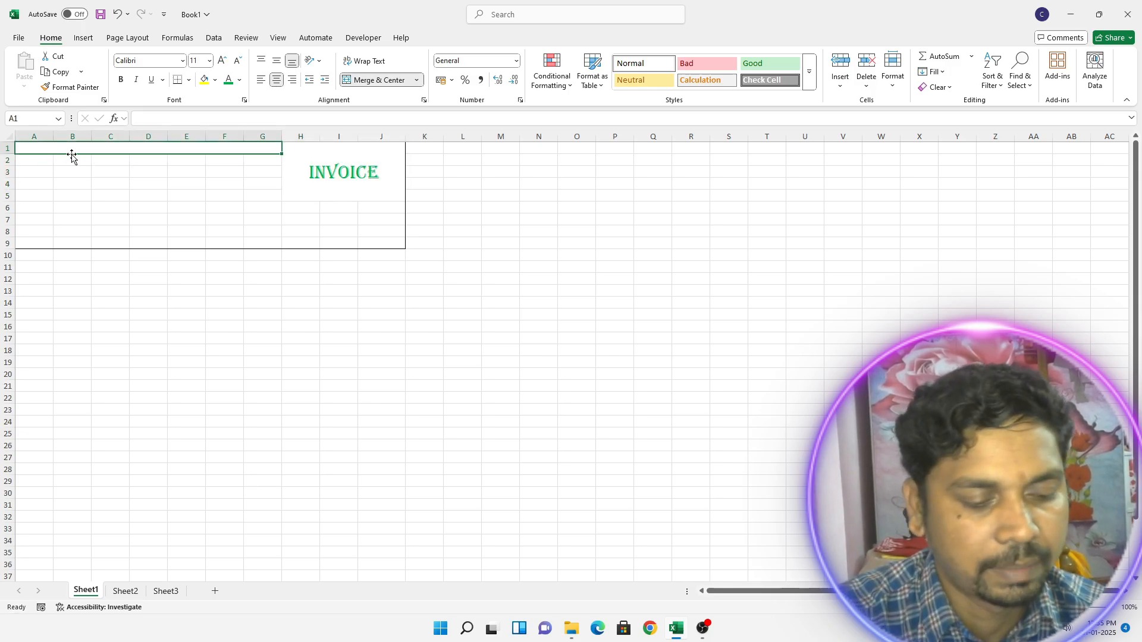
Step: Enter "Demo Electronics" in the merged cell A1 and align it left
type("Demo")
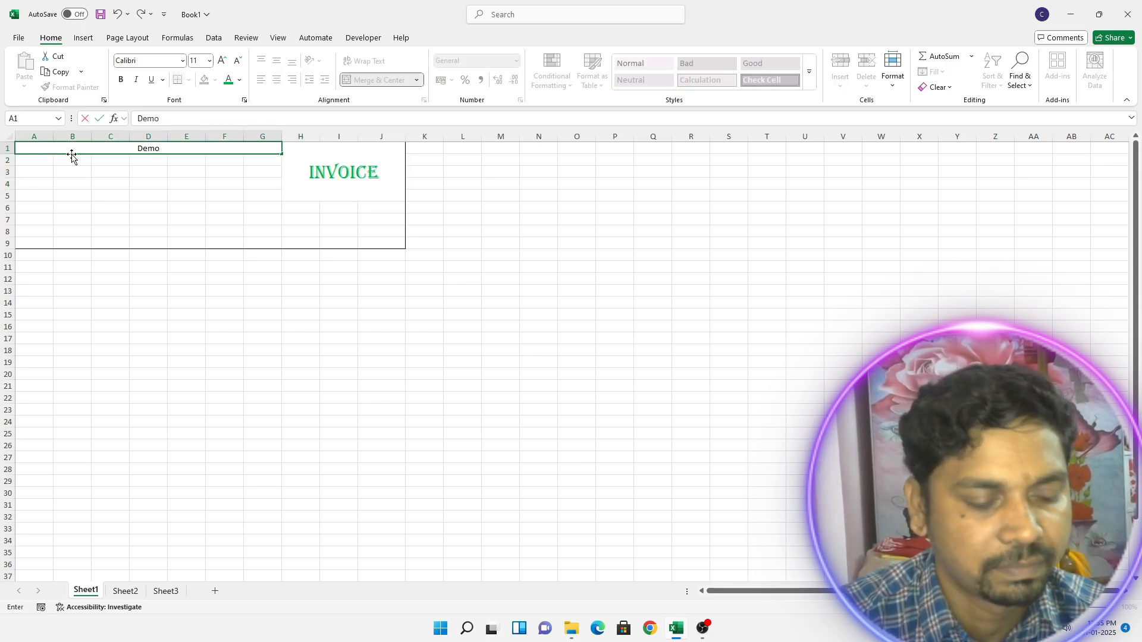
type(" Elect")
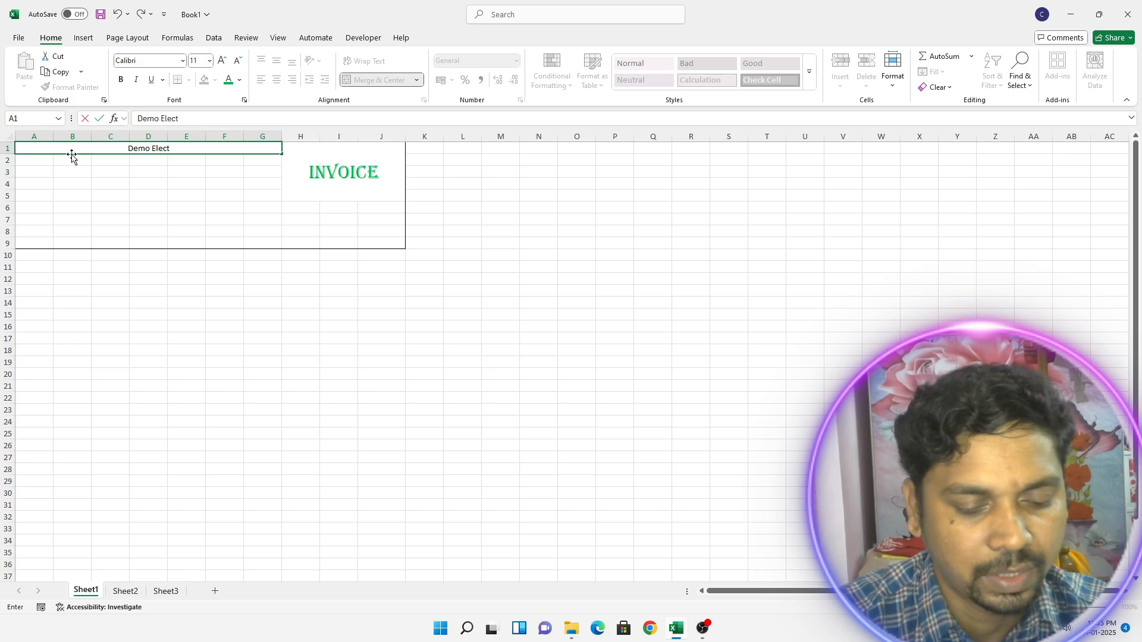
type("ronics")
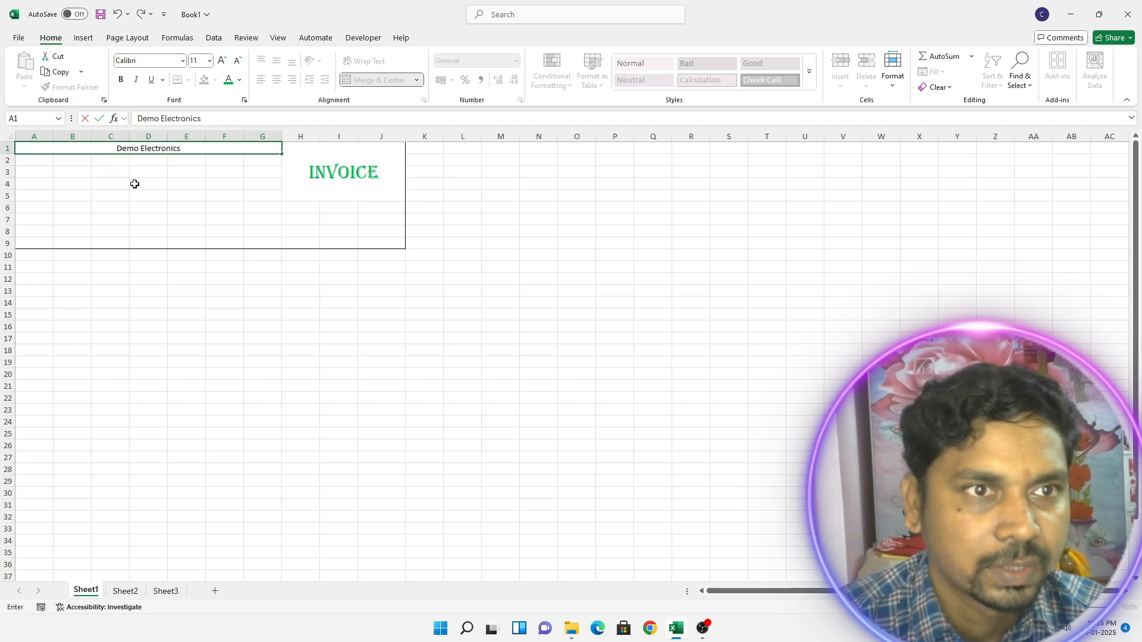
left_click(135, 184)
left_click(136, 150)
left_click(261, 80)
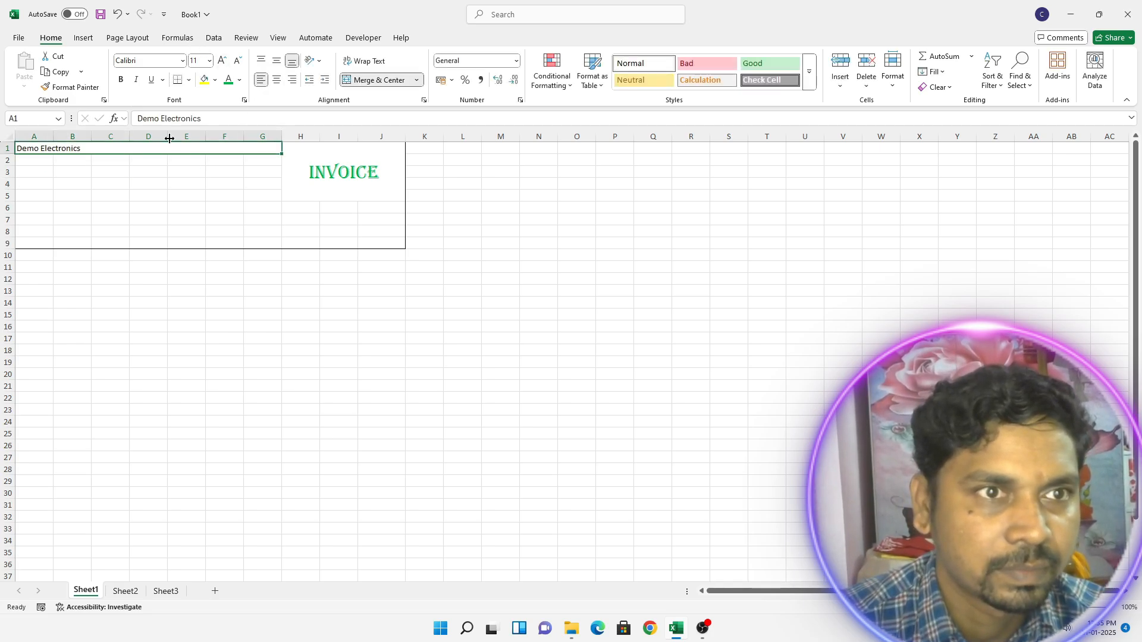
left_click(119, 182)
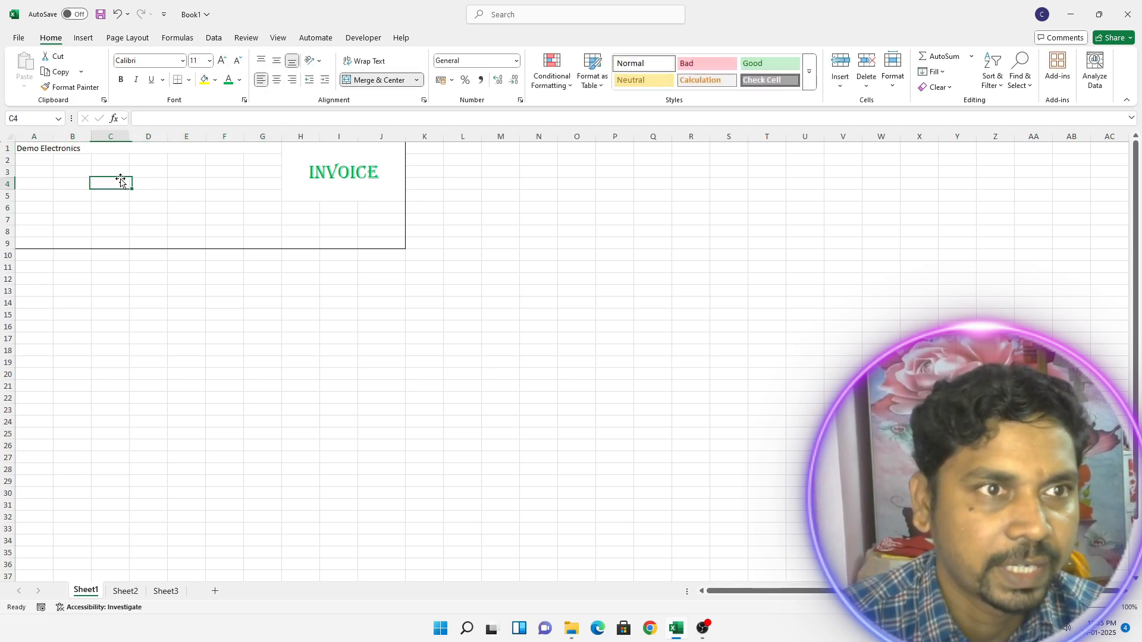
Step: Merge and center columns A to G separately on each of rows 2 to 5
left_click(37, 161)
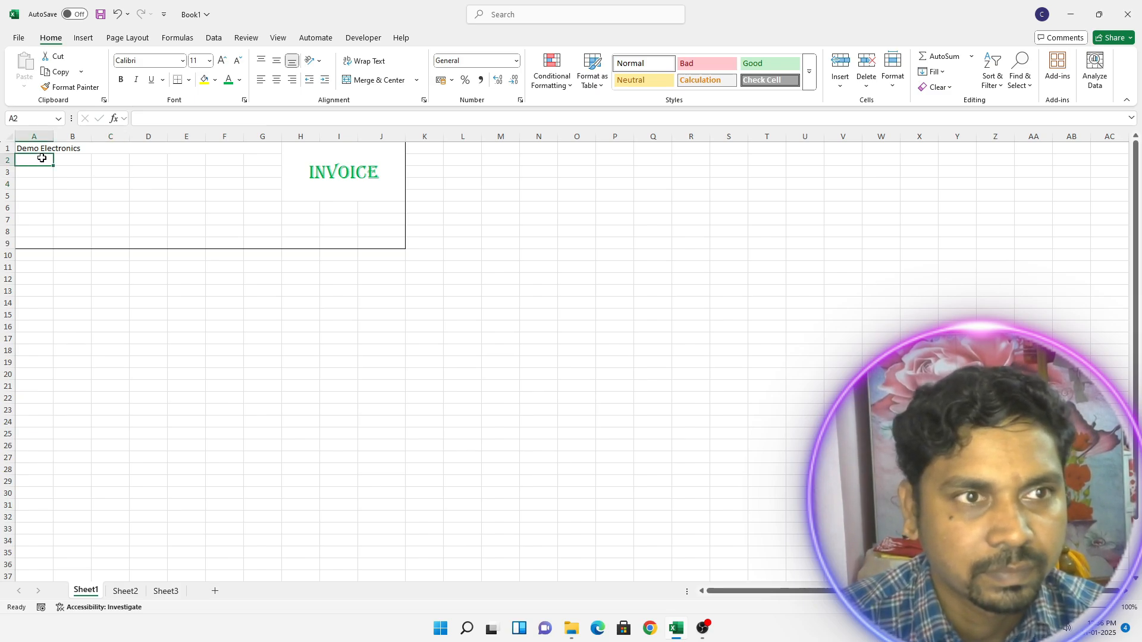
left_click_drag(42, 158, 247, 160)
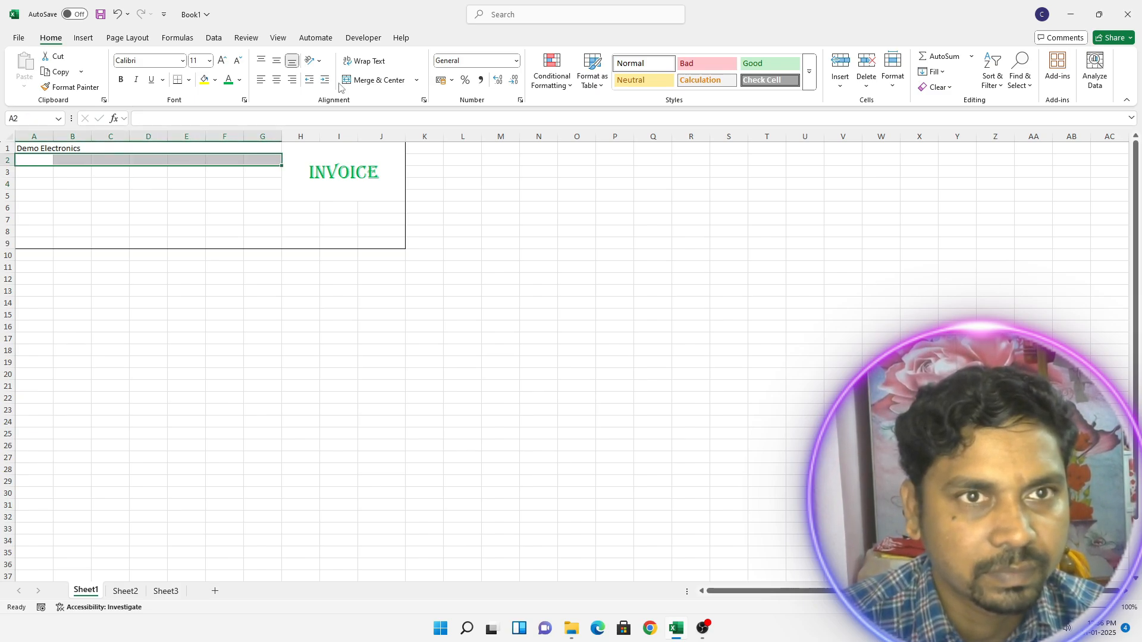
left_click(372, 80)
left_click_drag(41, 171, 255, 173)
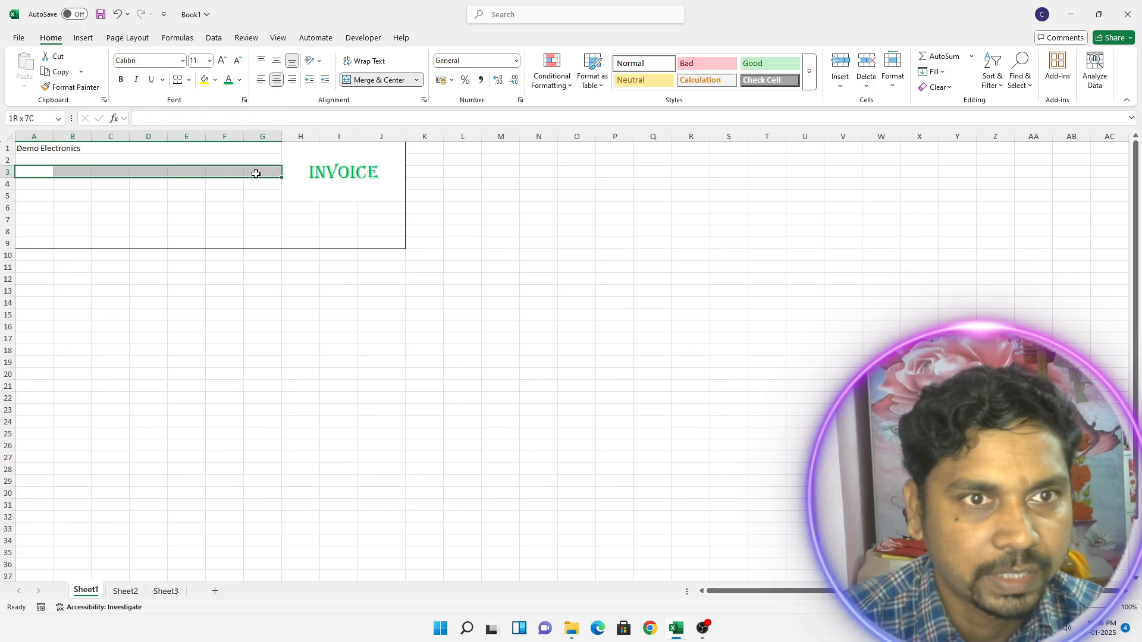
Step: Enter the label "GST NO:" in A2 and left-align the merged cells in rows 2 to 5
left_click(38, 160)
type("GST")
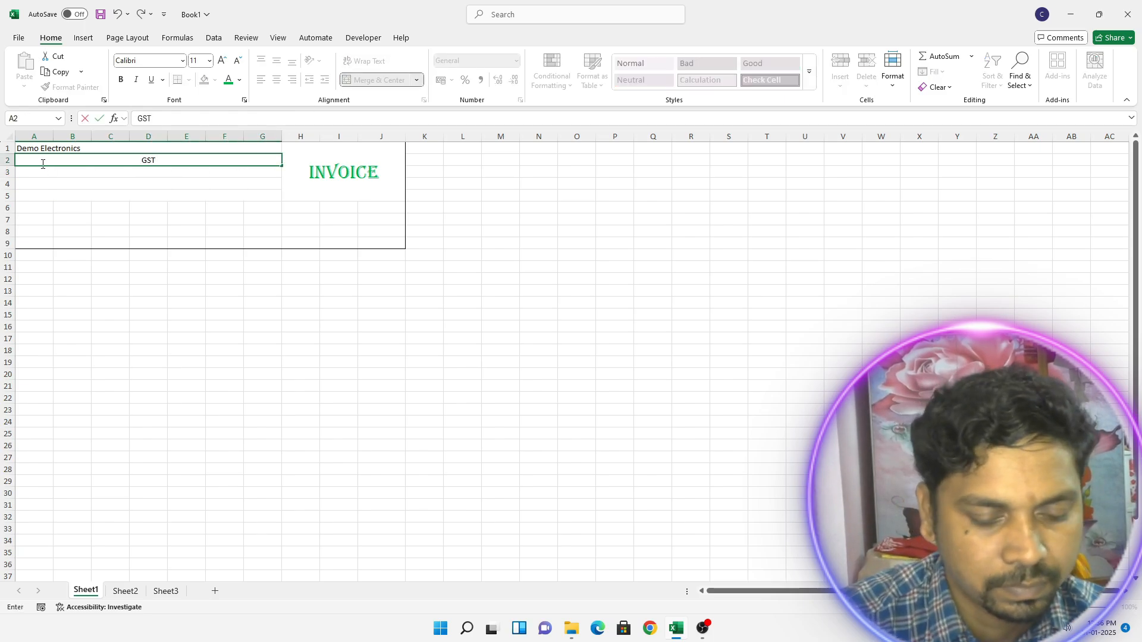
type(" NO:")
key("Return")
left_click_drag(44, 161, 51, 196)
left_click(261, 80)
Step: Fill the company address in A3 to A5 with "DEMO ADDRESS", "KOLKATA" and "WEST BENGAL, INDIA"
left_click(64, 172)
type("DEMO")
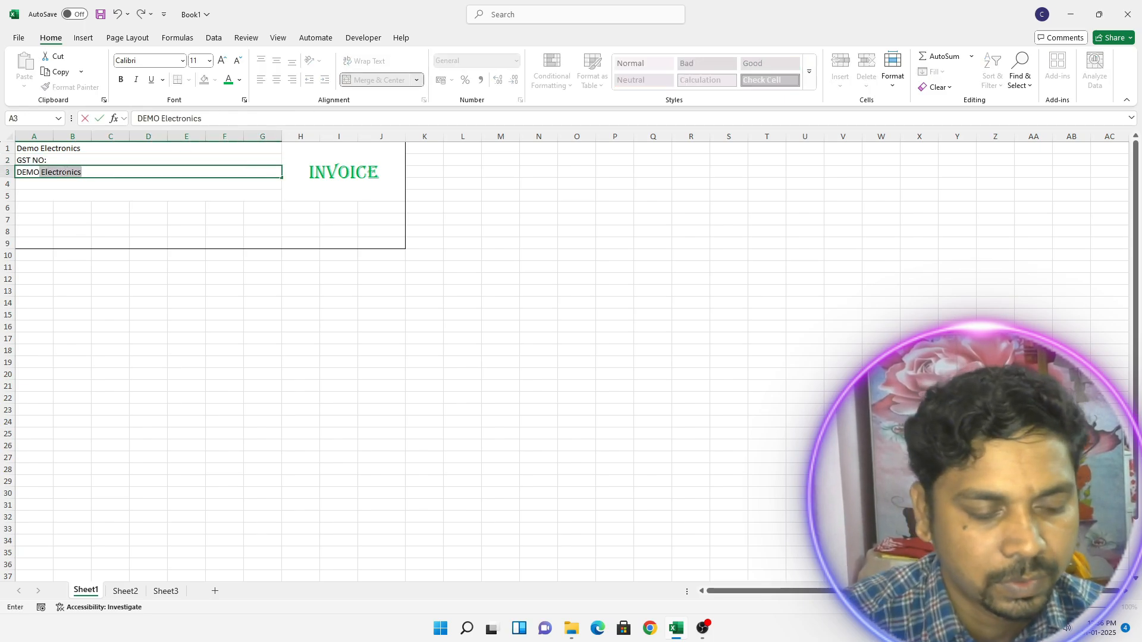
type(" ADDRESS")
key("Return")
type("KOLKATA")
key("Return")
type("WESTBENGAL")
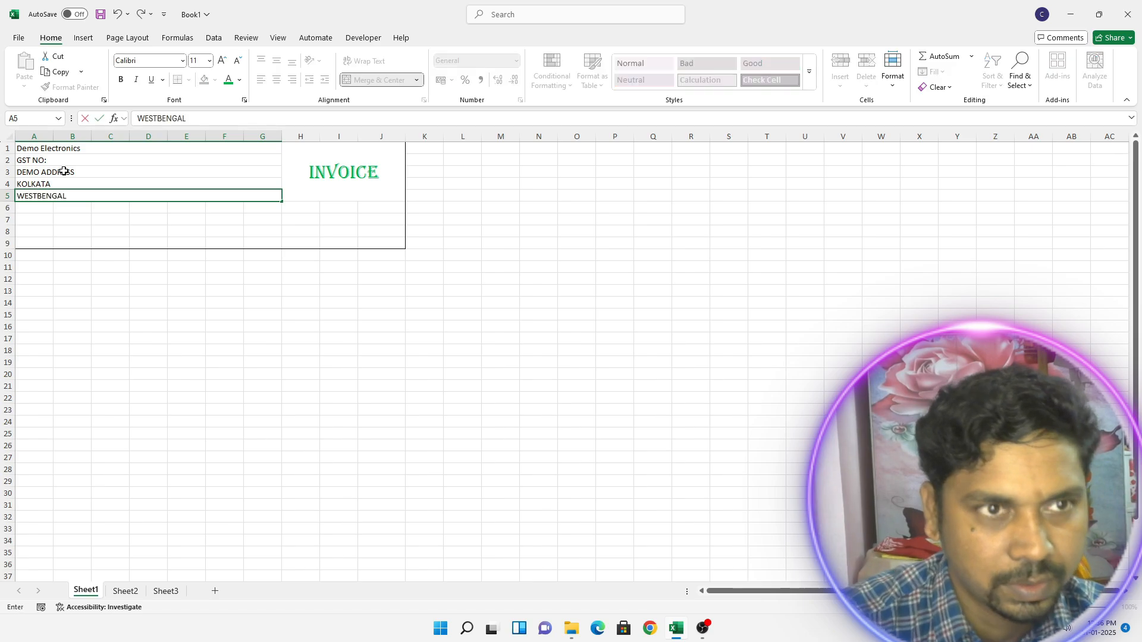
left_click(37, 197)
left_click(83, 196)
type(", INDIA")
Step: Enter the labels "INVOICE:", "Date:", "Terms:" and "Due Date:" in A6 to A9
left_click(41, 208)
type("IN")
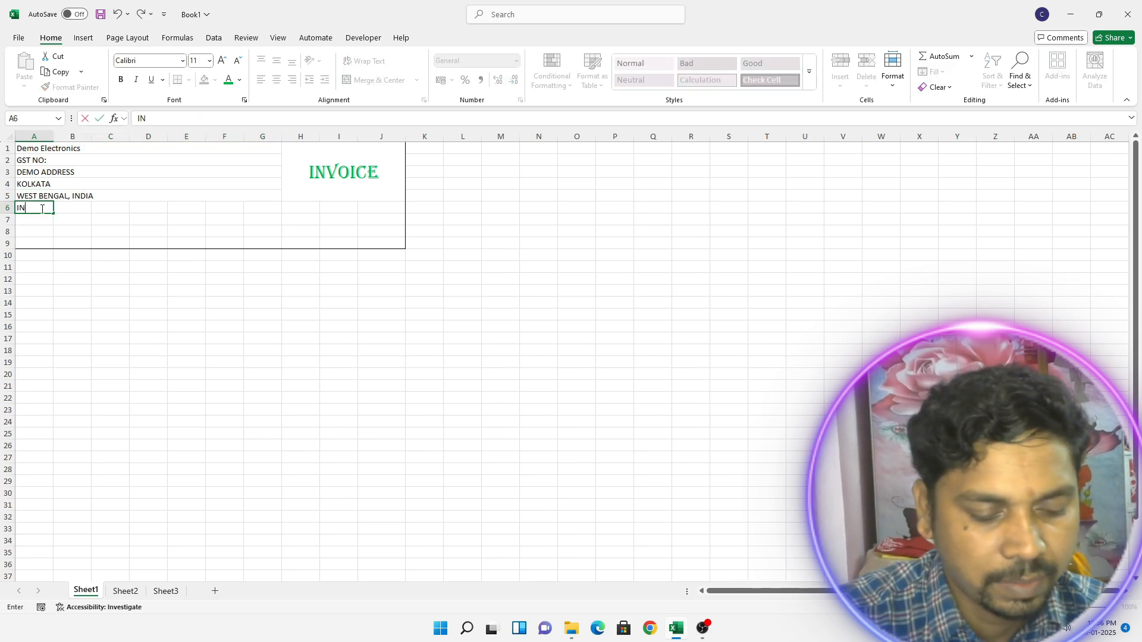
type("VOICE:")
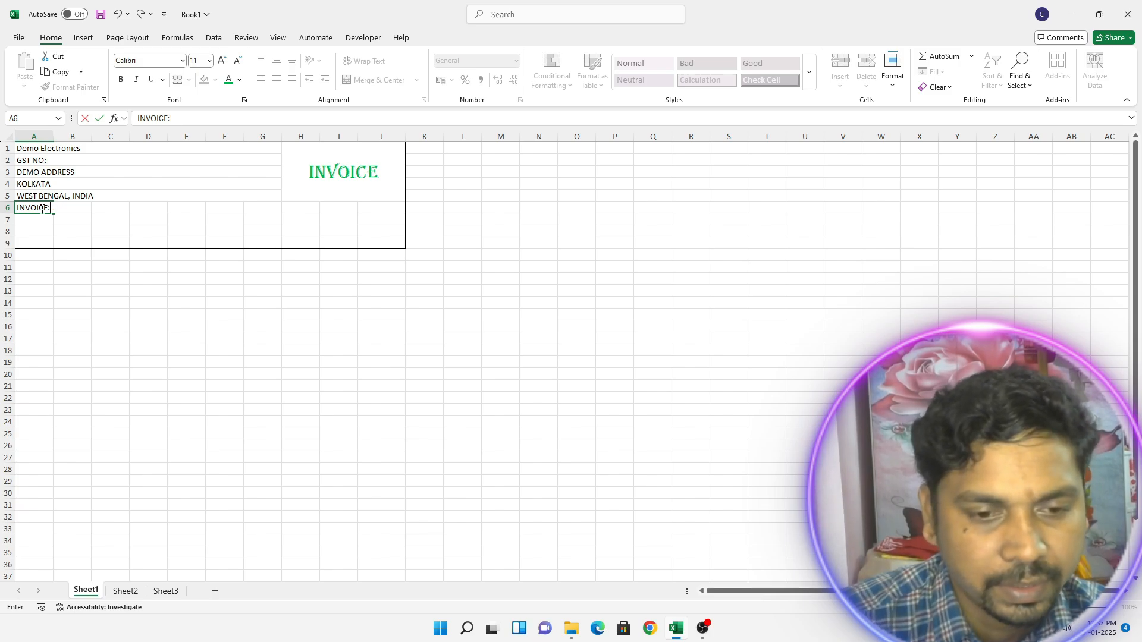
key("Return")
type("D")
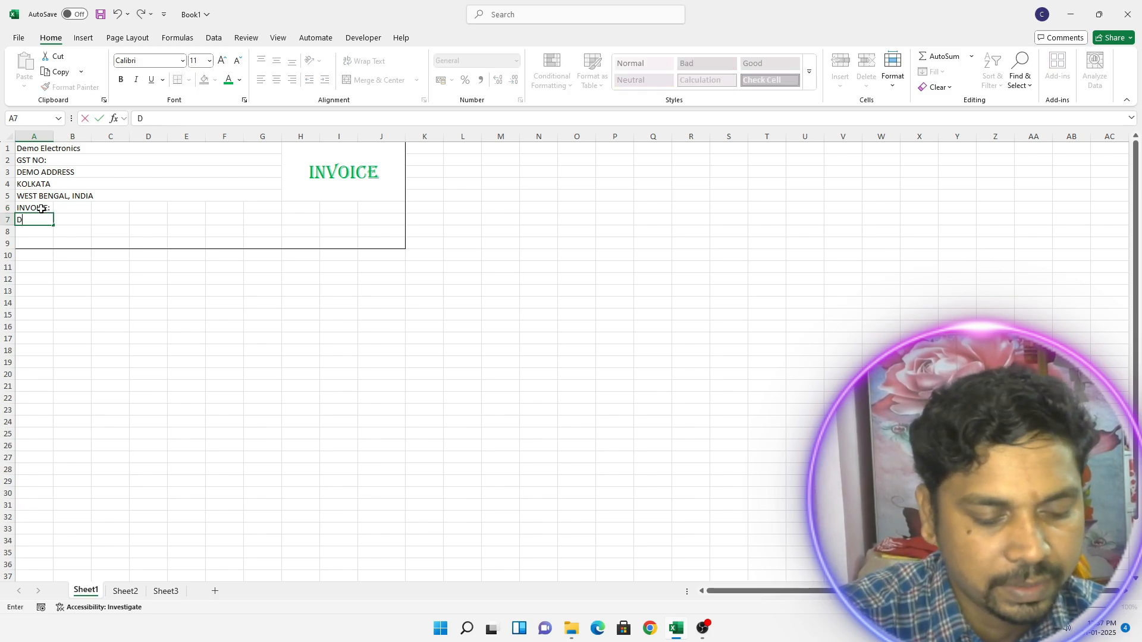
type("at")
Step: Merge and center B6:E6 beside the invoice label and B7:E7 beside the date label
left_click_drag(71, 208, 176, 209)
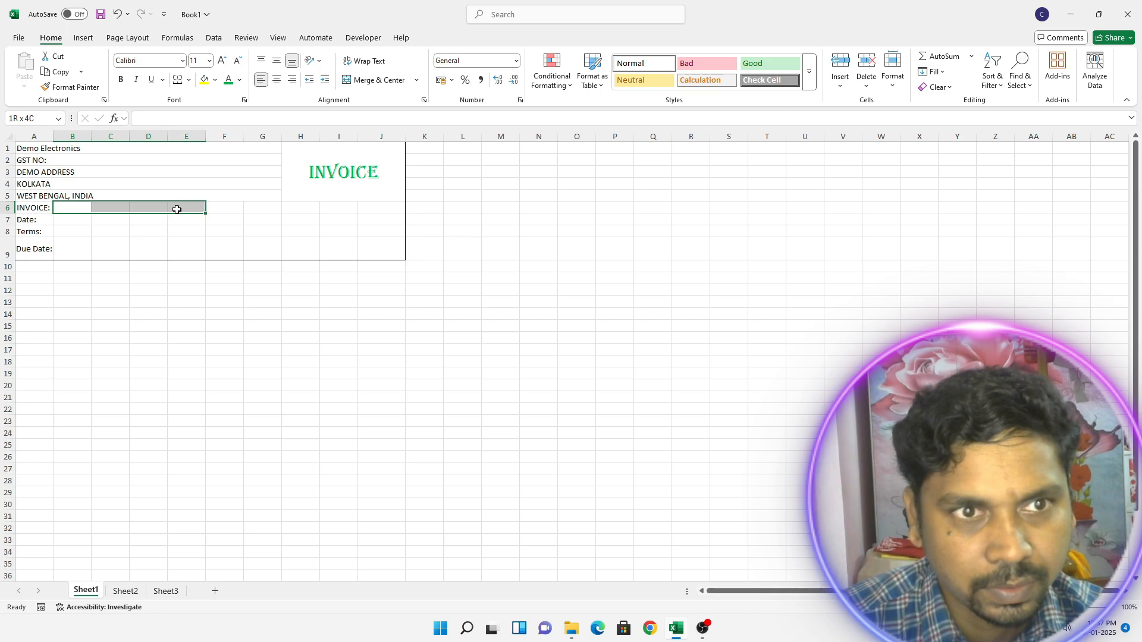
left_click(378, 80)
left_click_drag(69, 219, 184, 220)
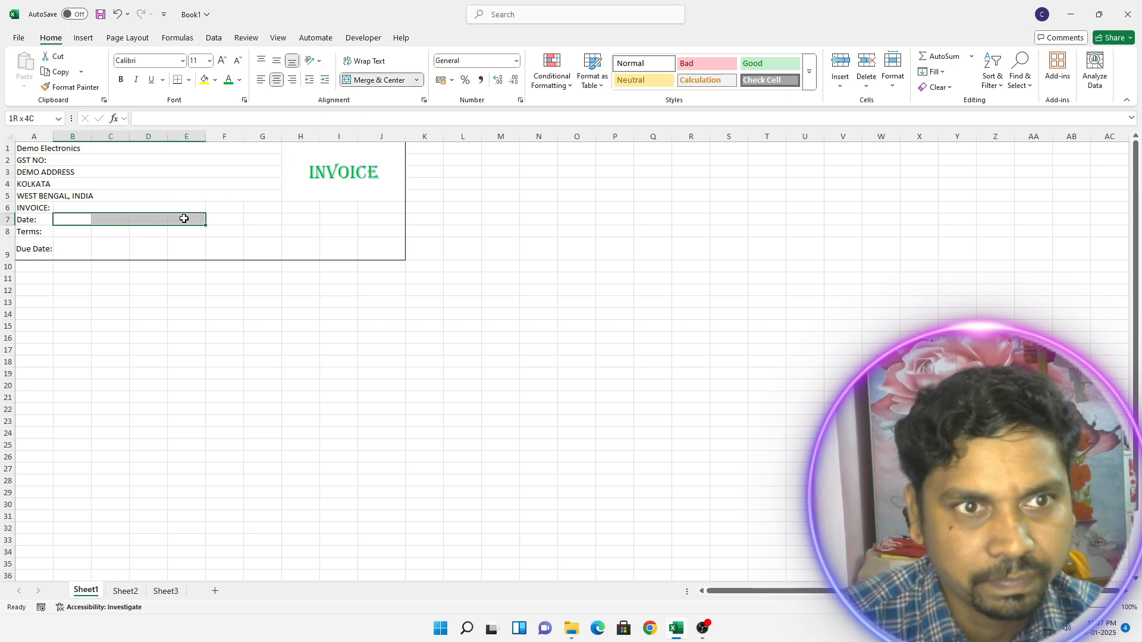
Step: Enter "SCAN AND PAY" in the merged block F6:G9 and center it vertically
left_click(255, 232)
type("SCAN")
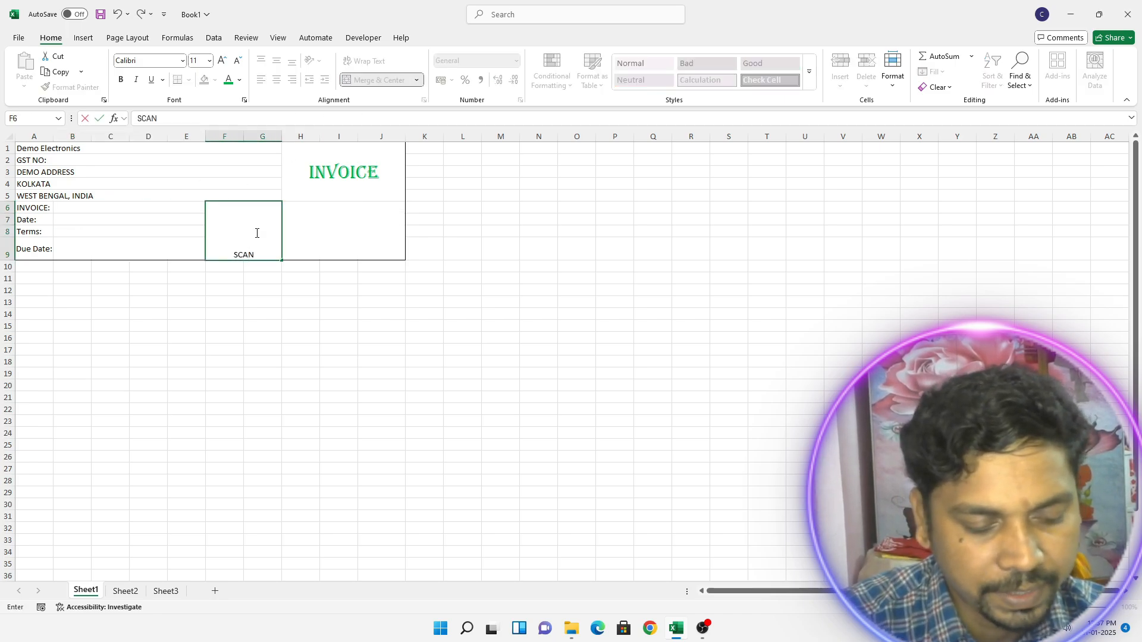
type(" AND PAY")
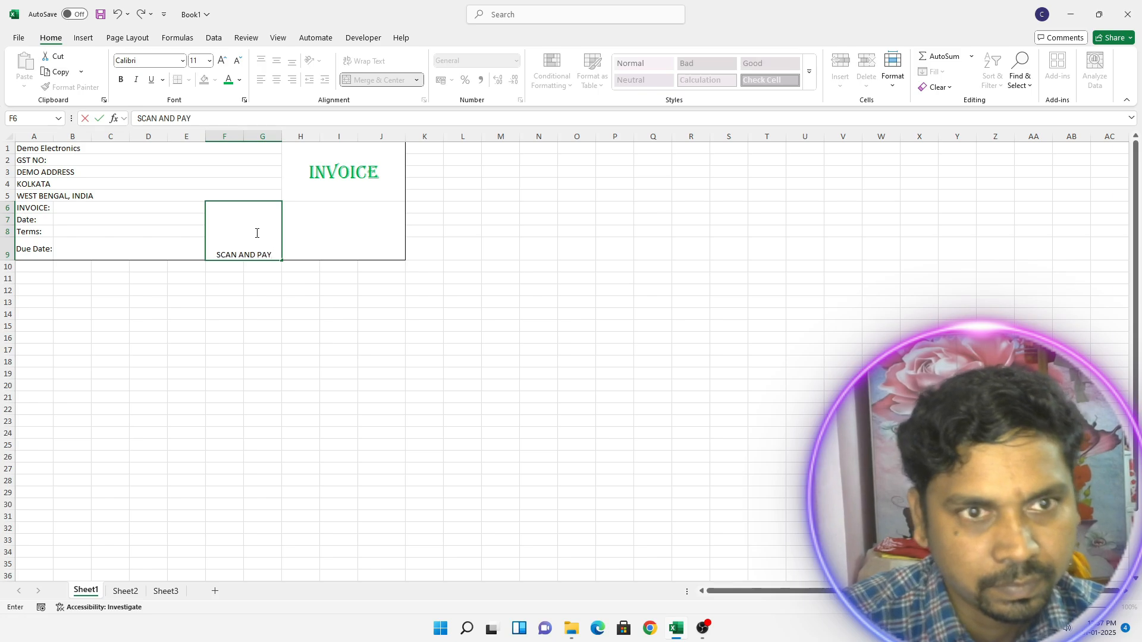
key("Tab")
left_click(256, 232)
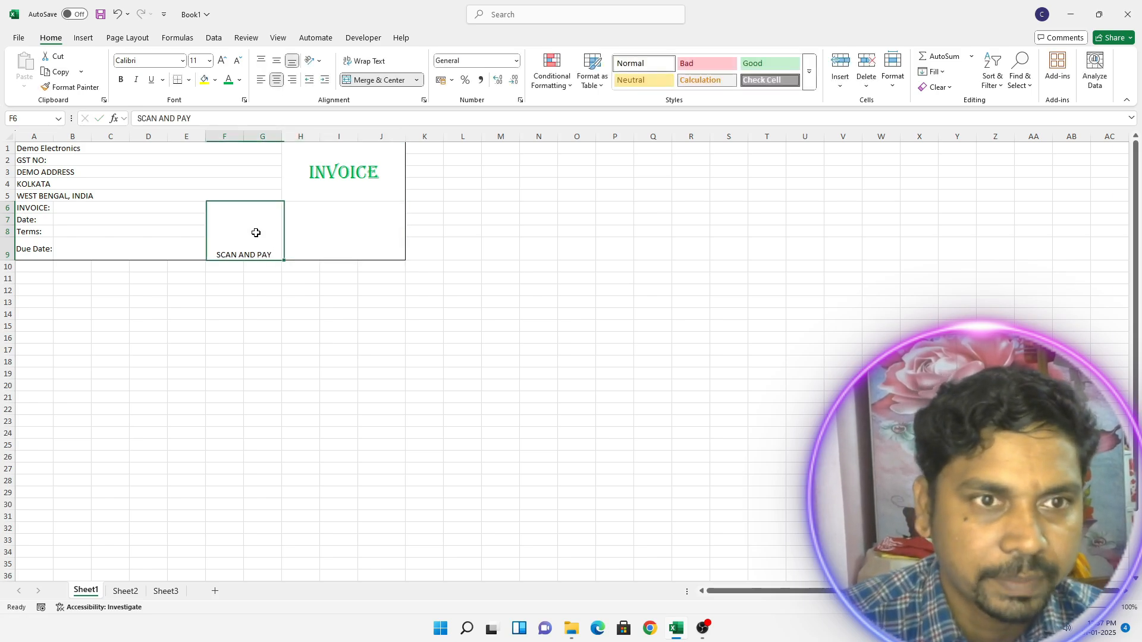
left_click(277, 60)
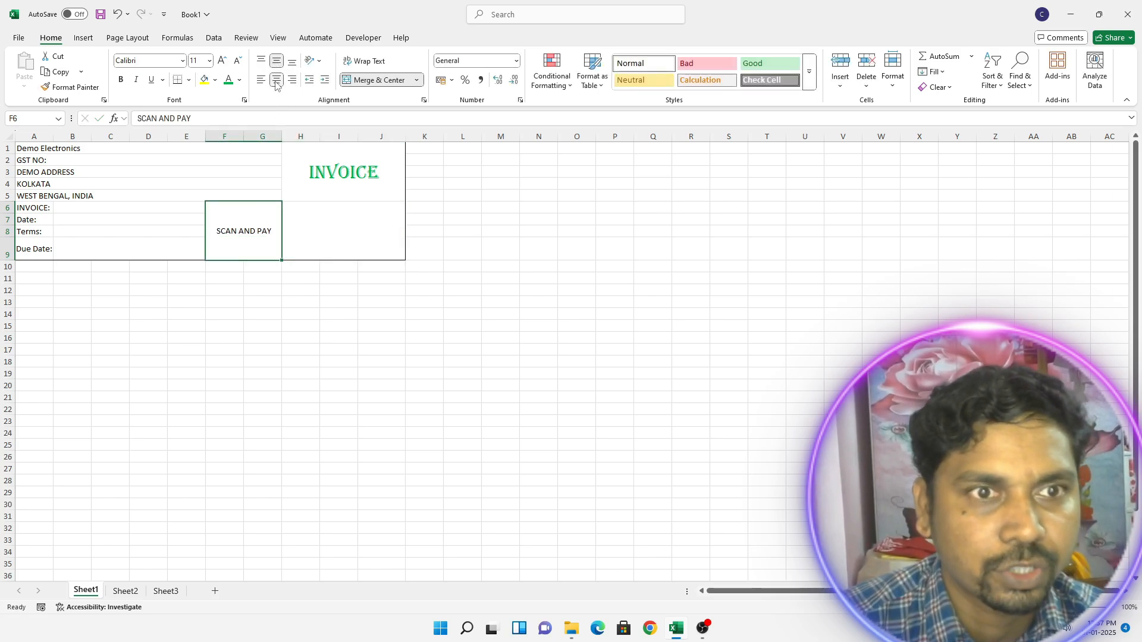
Step: Format the "SCAN AND PAY" text in the Algerian font at size 12
left_click(182, 60)
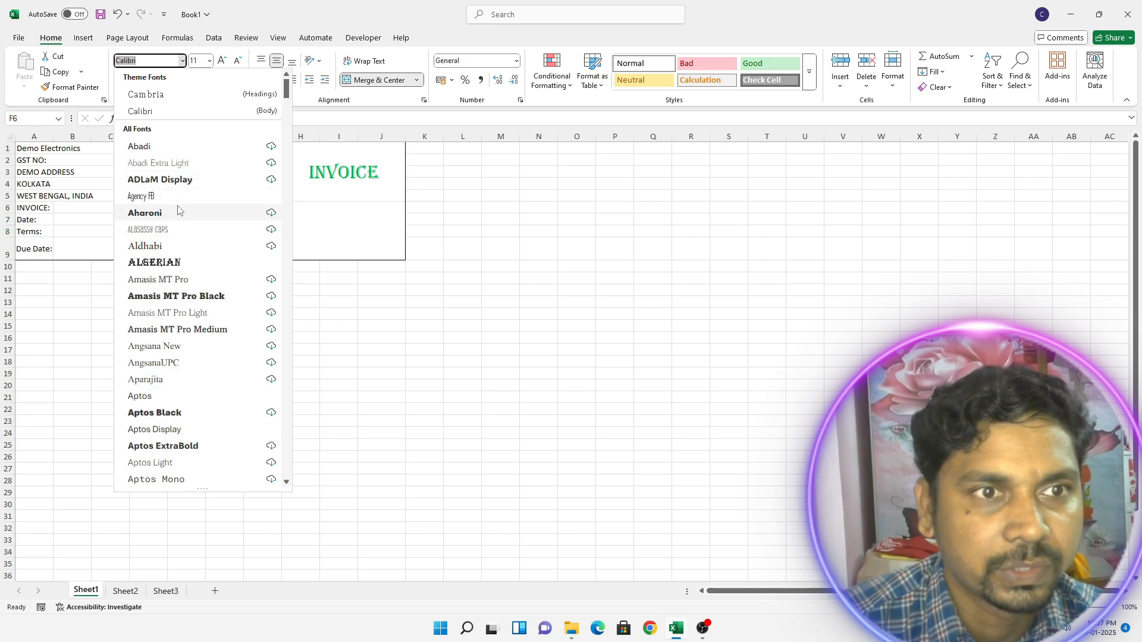
left_click(179, 263)
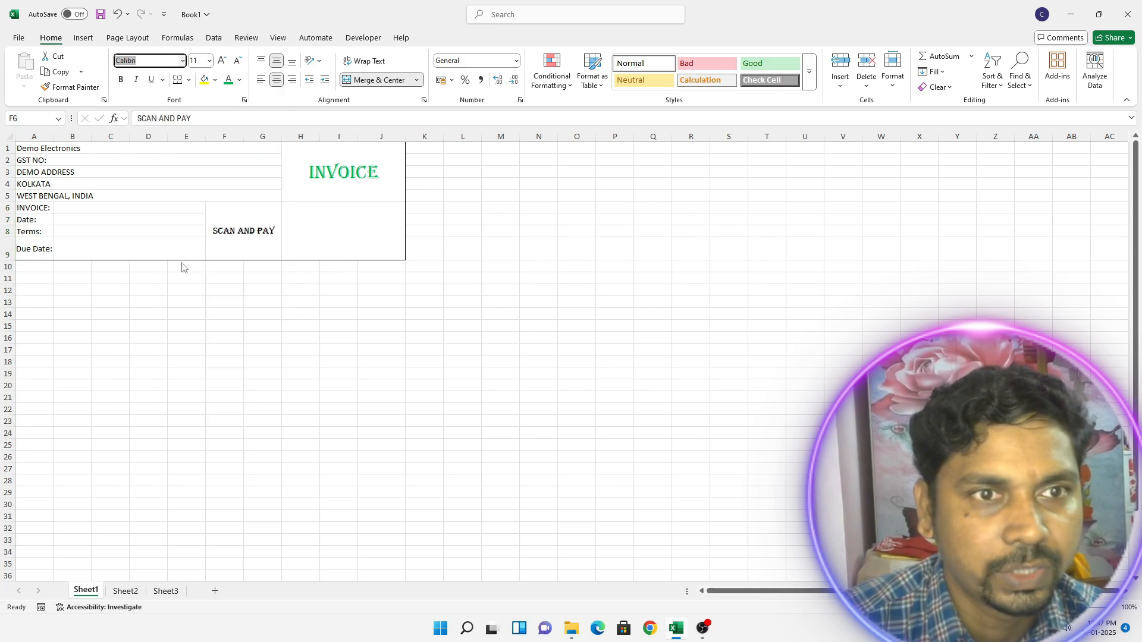
left_click(221, 60)
Step: Enter "INV0032" in B6 beside the invoice label and the formula =TODAY() in B7 beside the date label
left_click(113, 213)
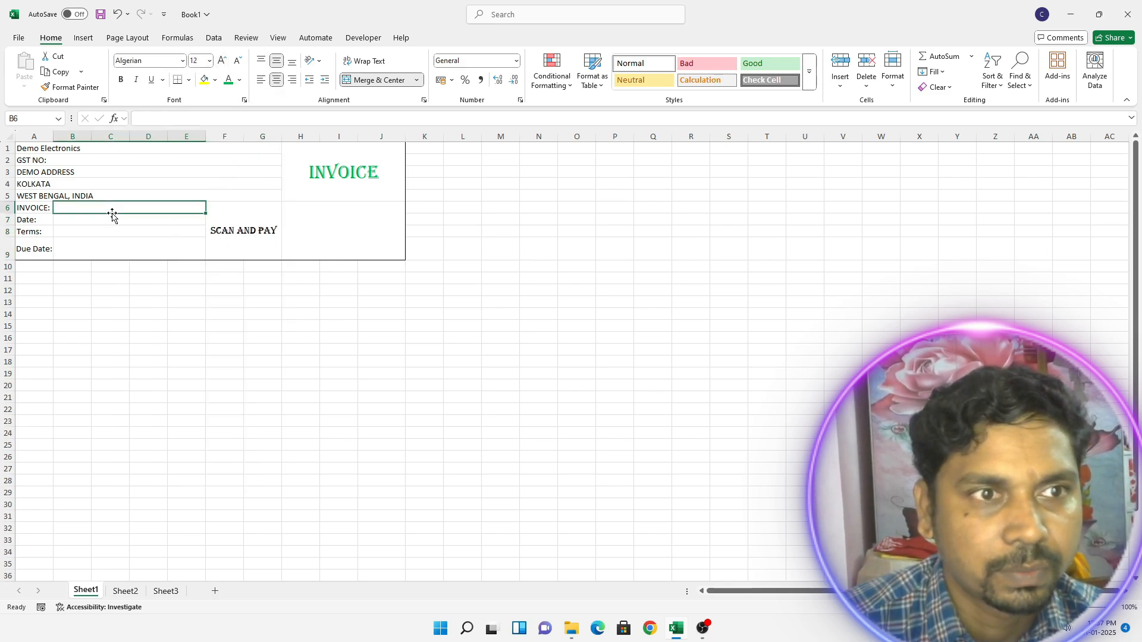
type("INV")
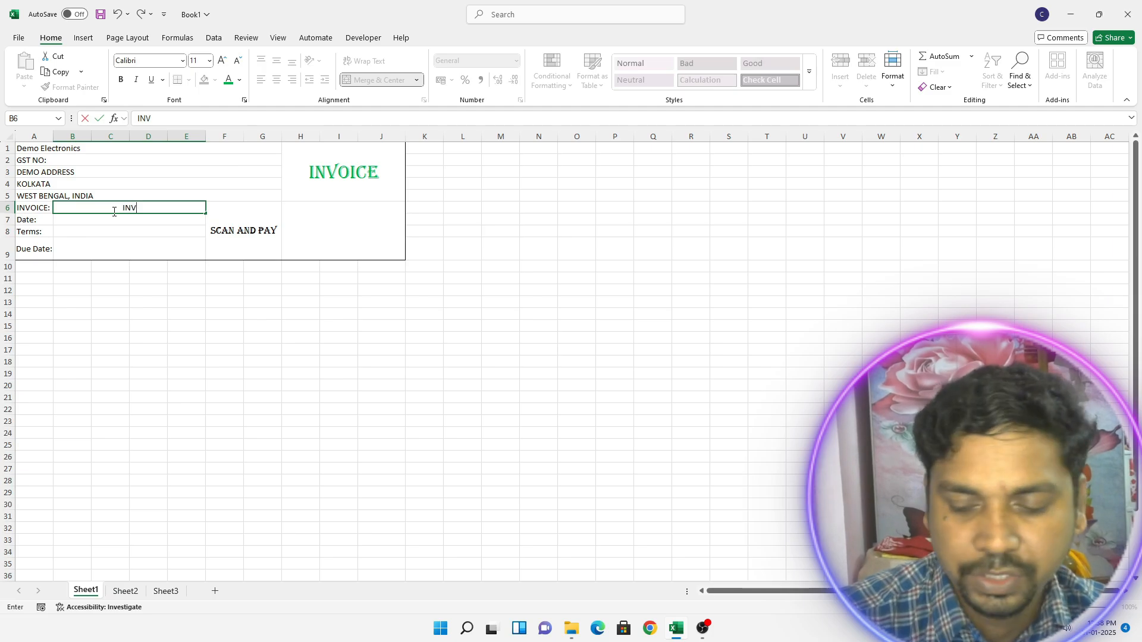
type("0032")
key("Return")
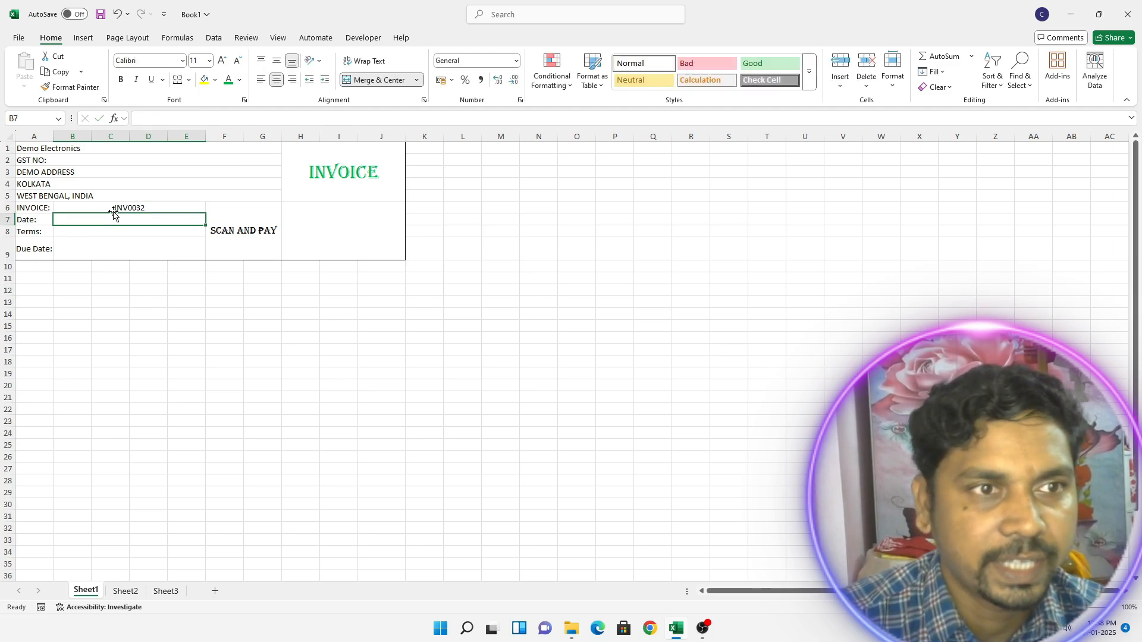
type("=")
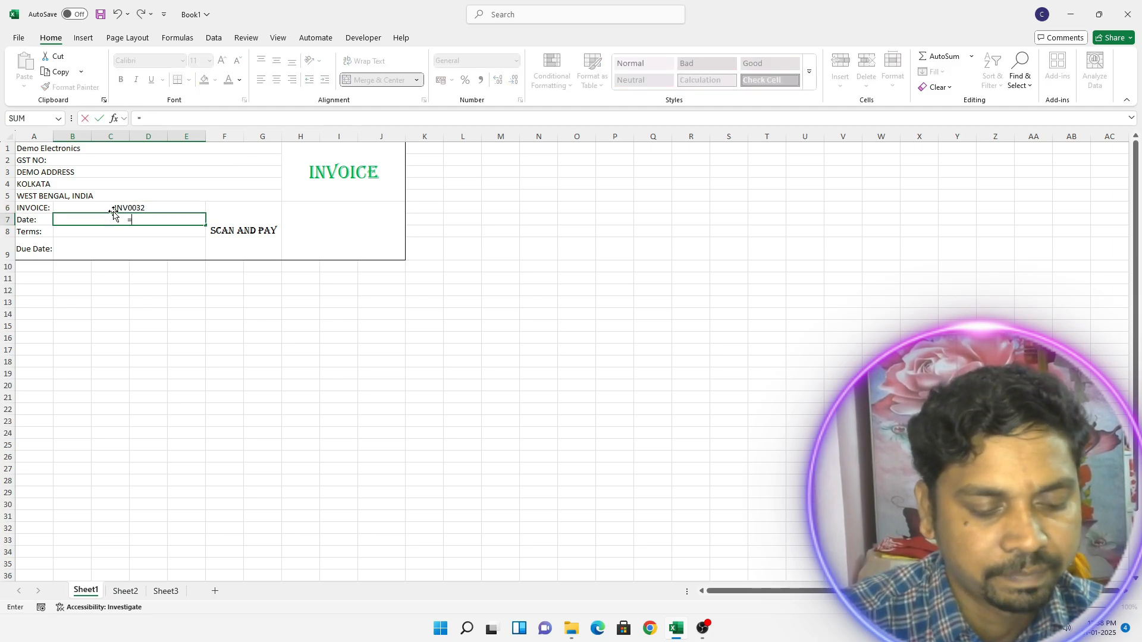
type("TODA")
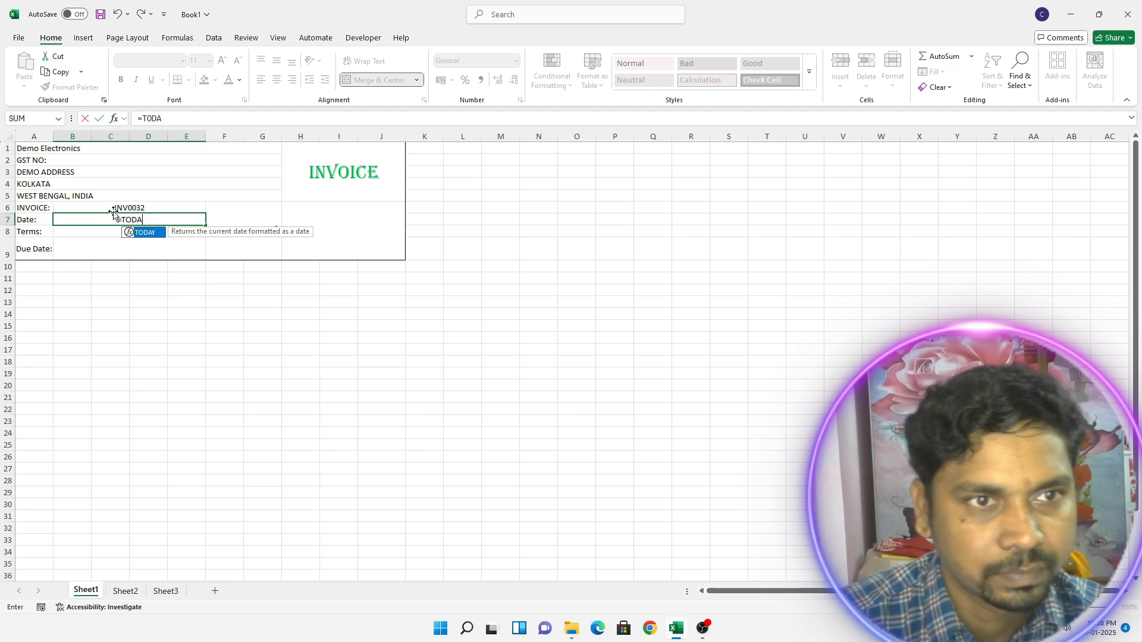
key("Tab")
key("Tab")
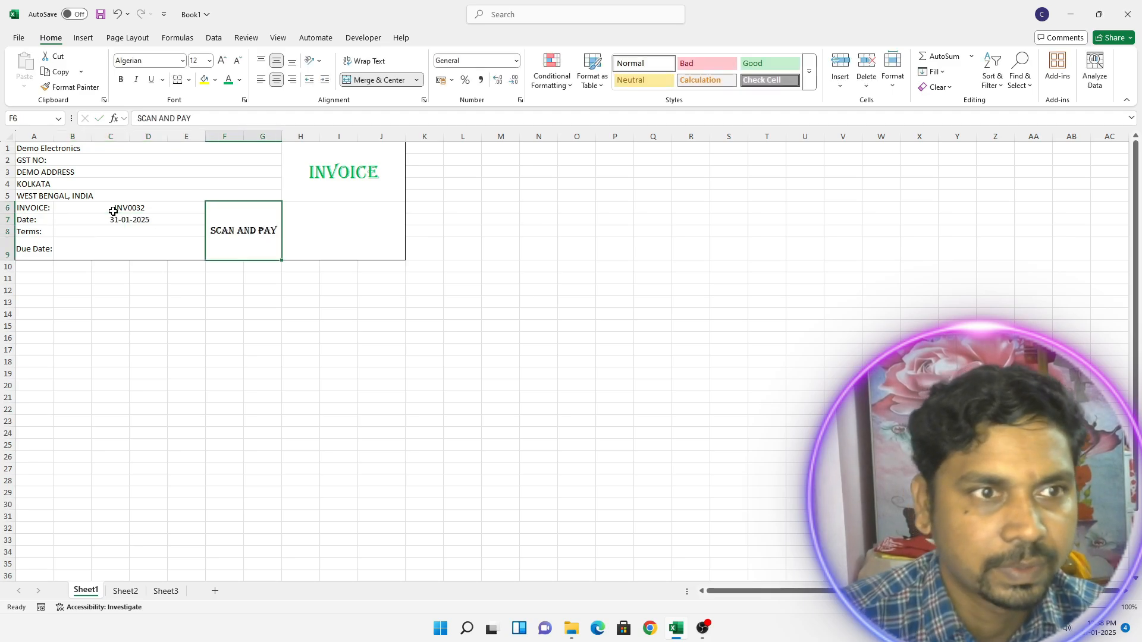
Step: Enter the payment terms "Pay Before Due Date" in B8 beside the terms label
left_click(103, 235)
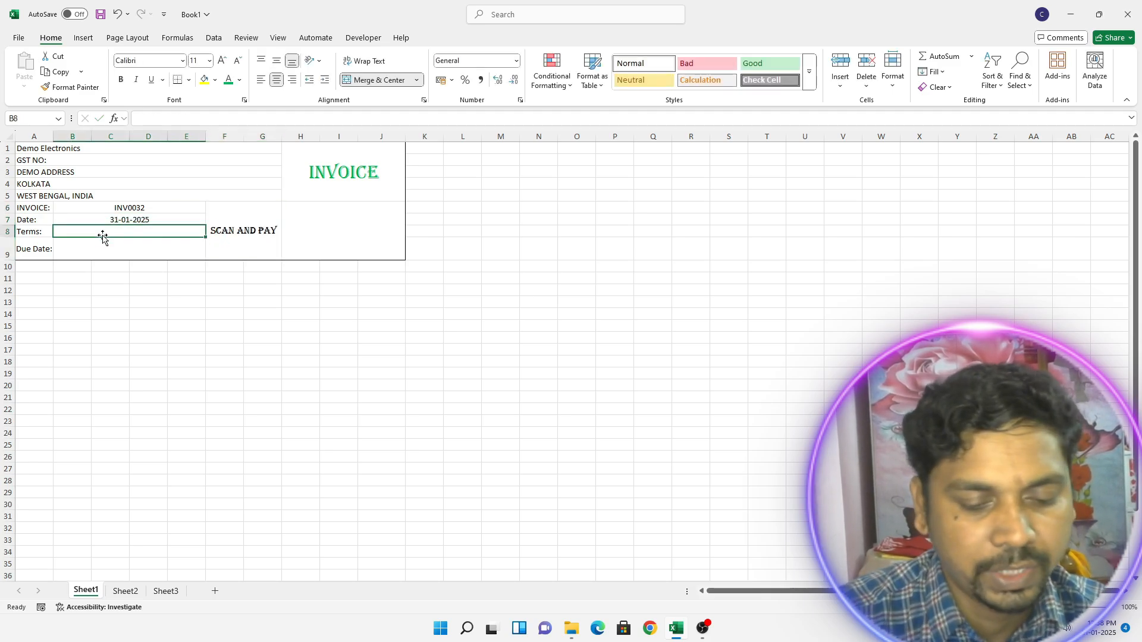
type("Pay Befo")
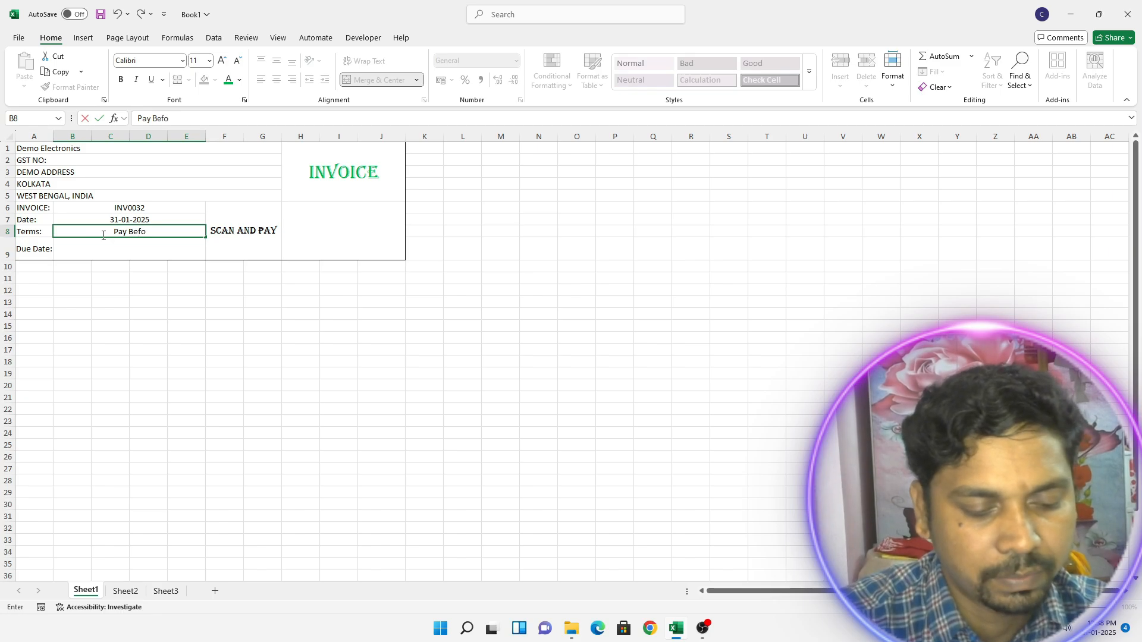
type("re Due")
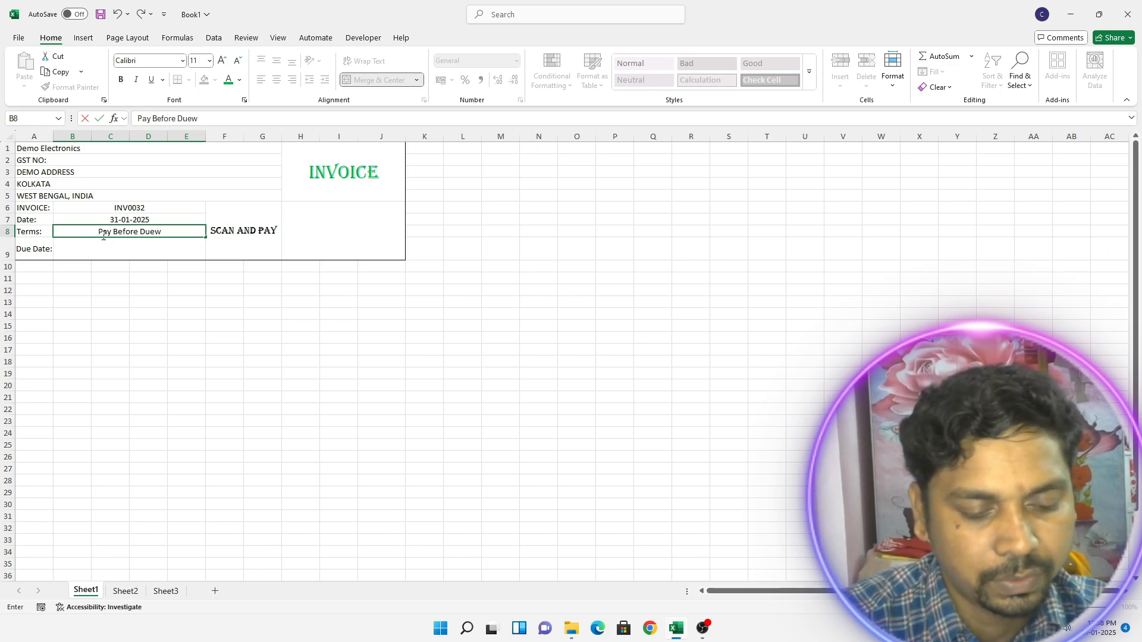
type(" Date")
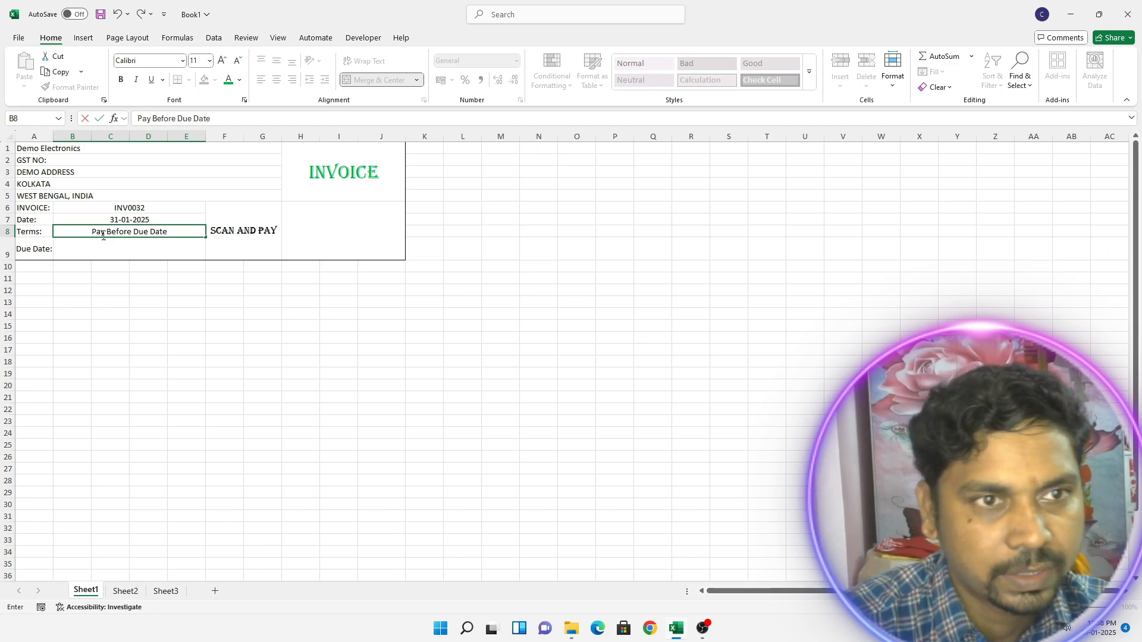
key("Return")
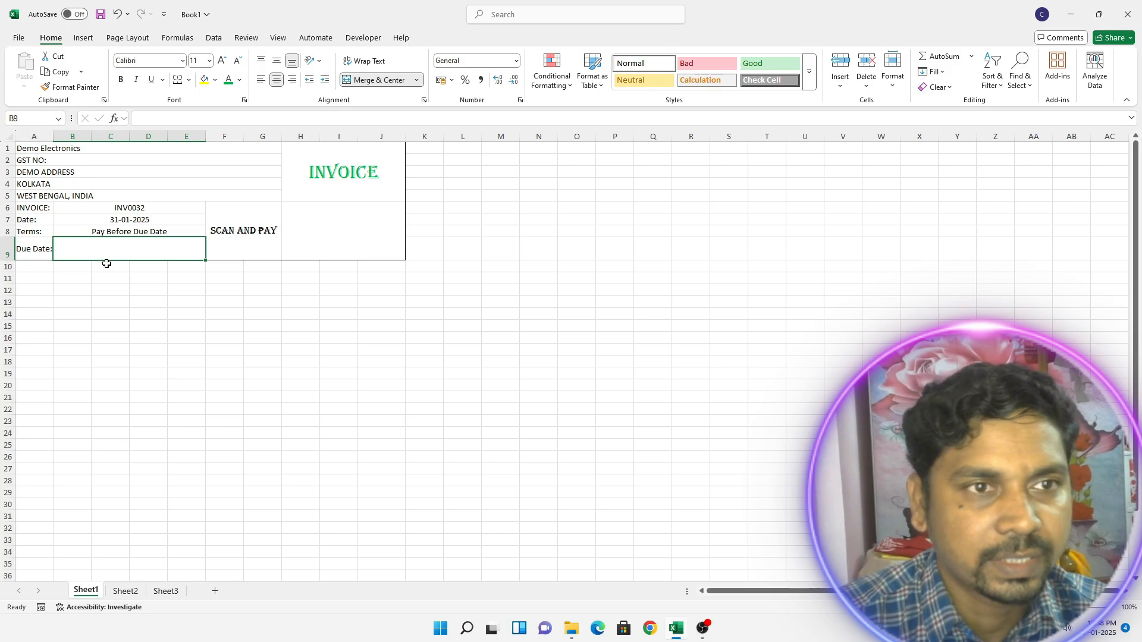
Step: Set the due date in B9 to seven days from today with the formula =TODAY()+7
type("=")
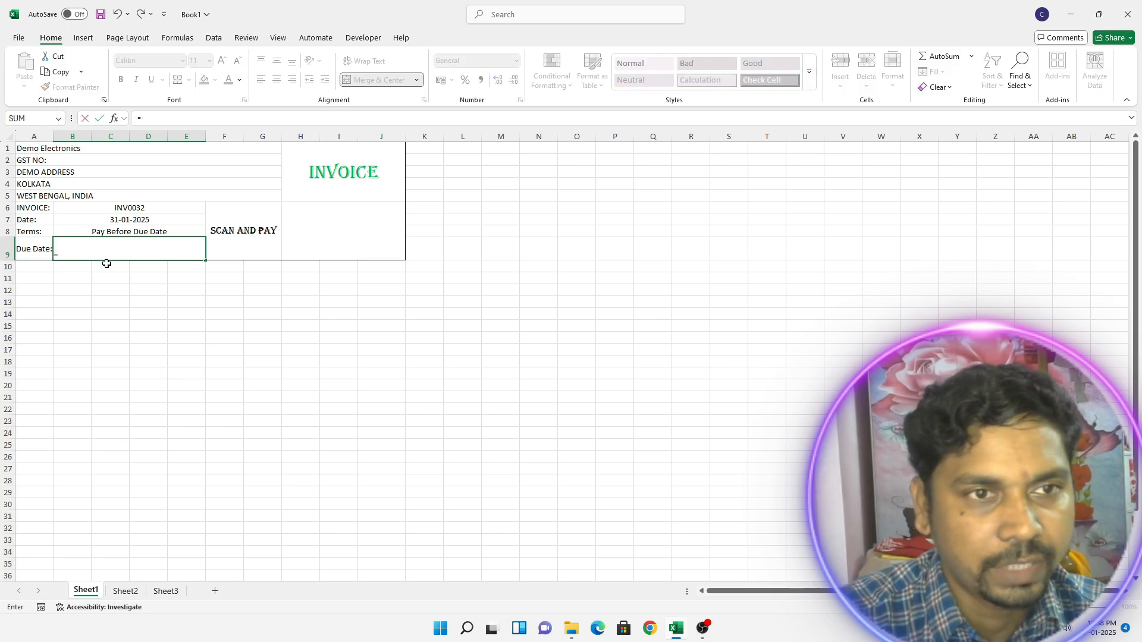
type("tod")
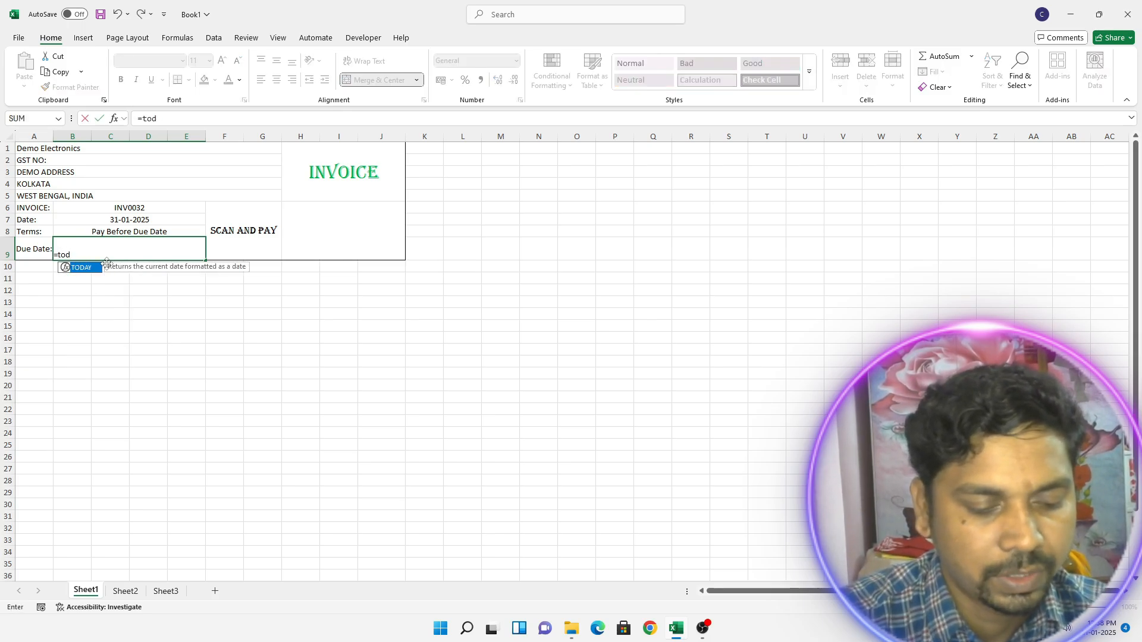
type("ay")
key("Tab")
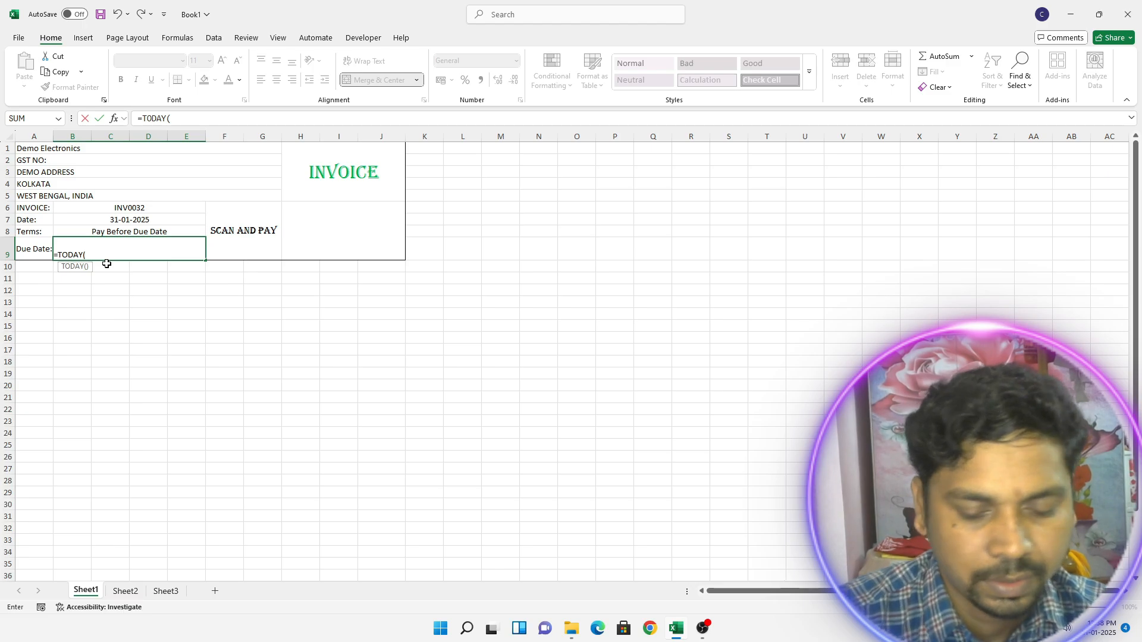
type(")+7")
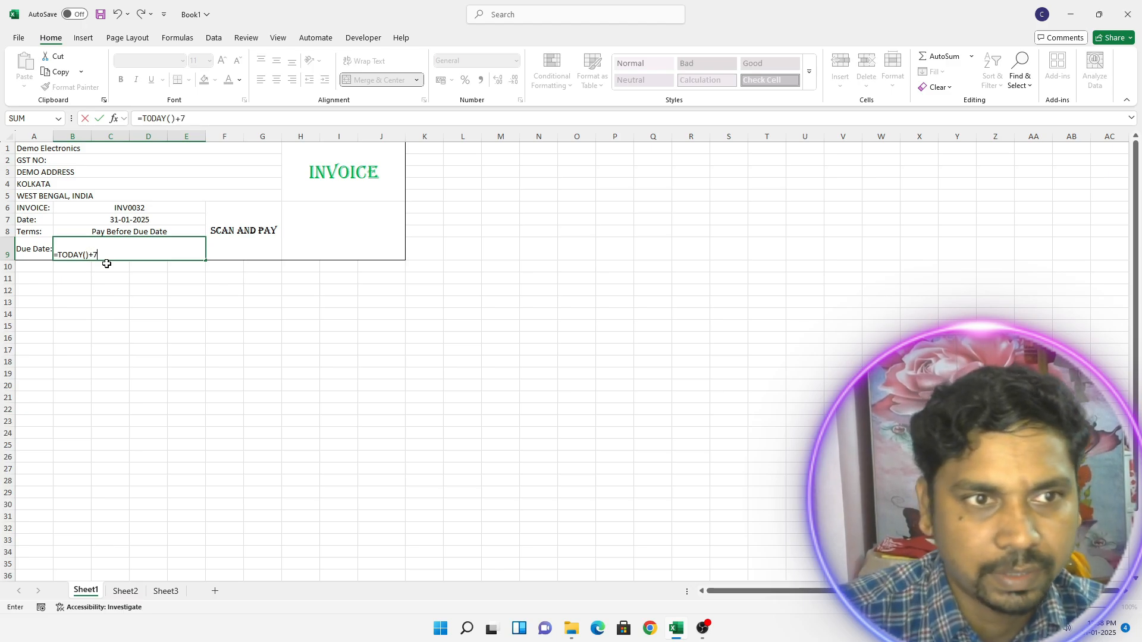
key("Return")
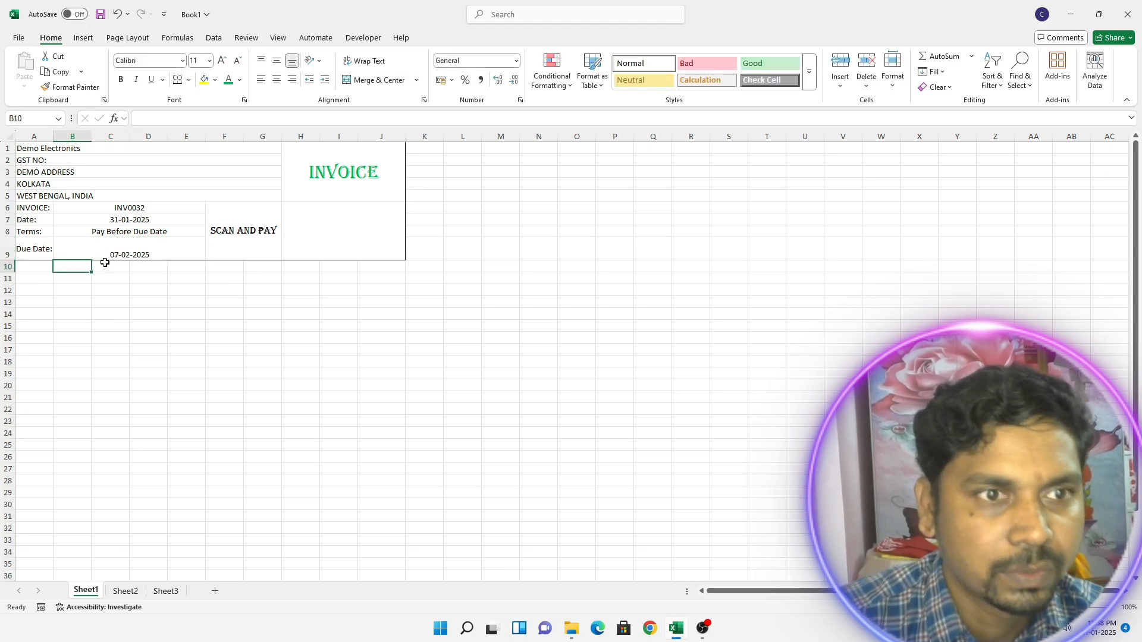
left_click(132, 253)
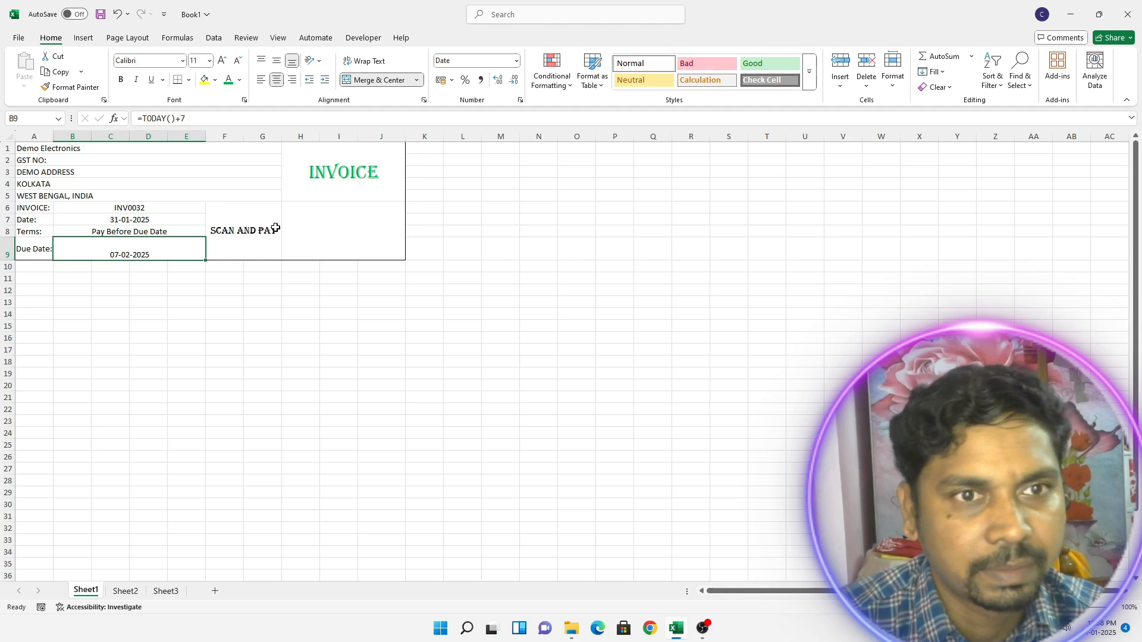
Step: Apply all borders to the invoice header block A1:J9 and check its layout in the print preview
left_click_drag(346, 244, 188, 110)
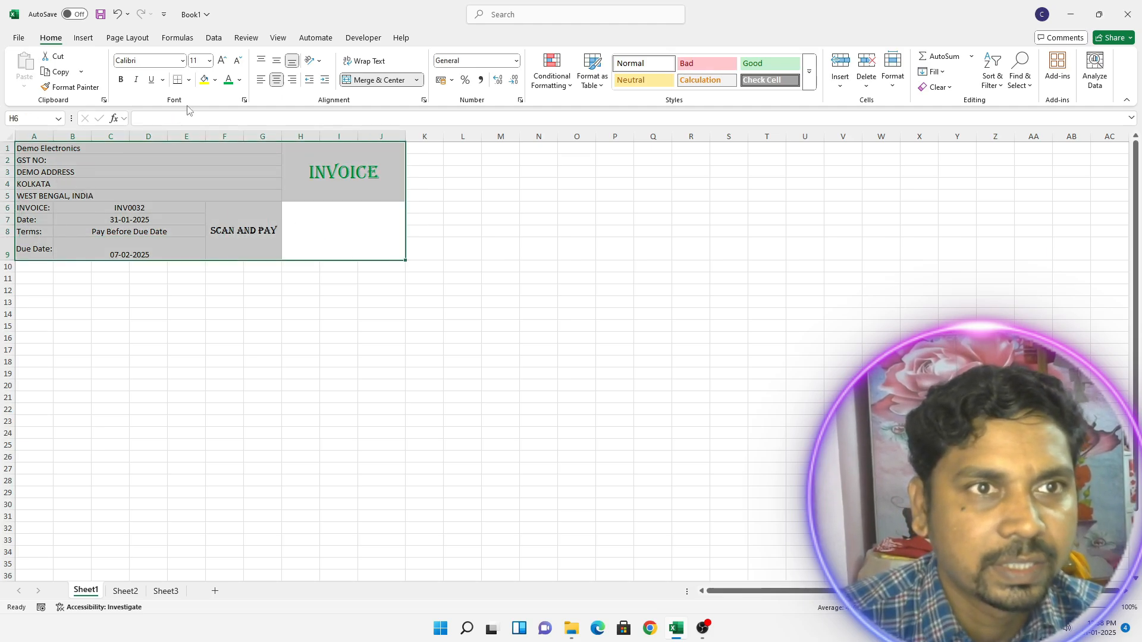
left_click(188, 80)
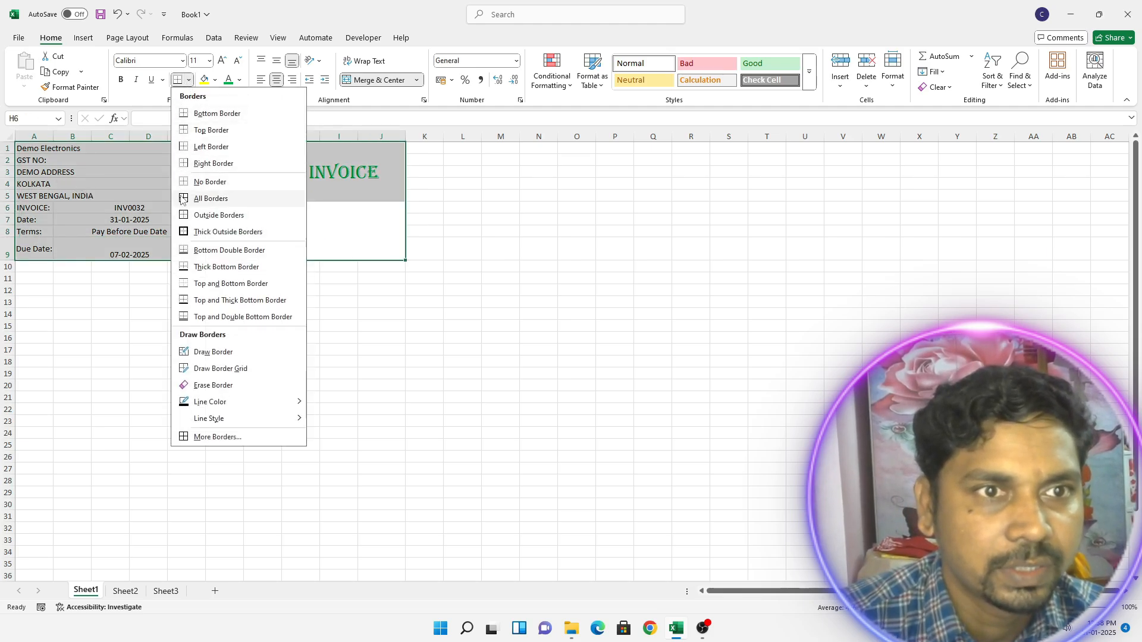
left_click(238, 199)
left_click(259, 278)
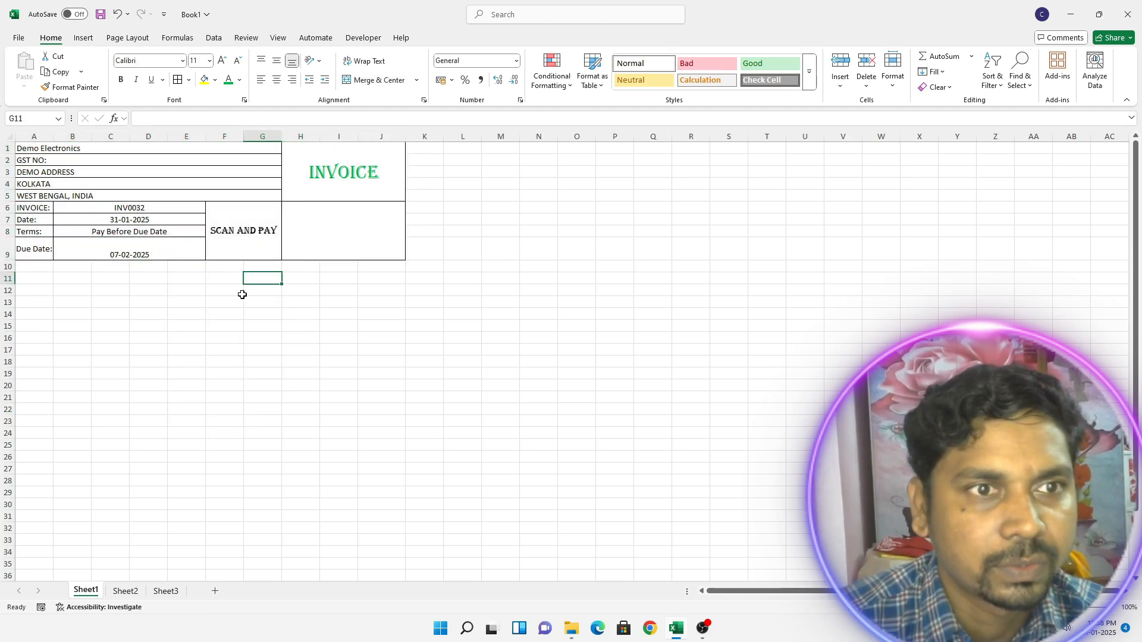
left_click(19, 37)
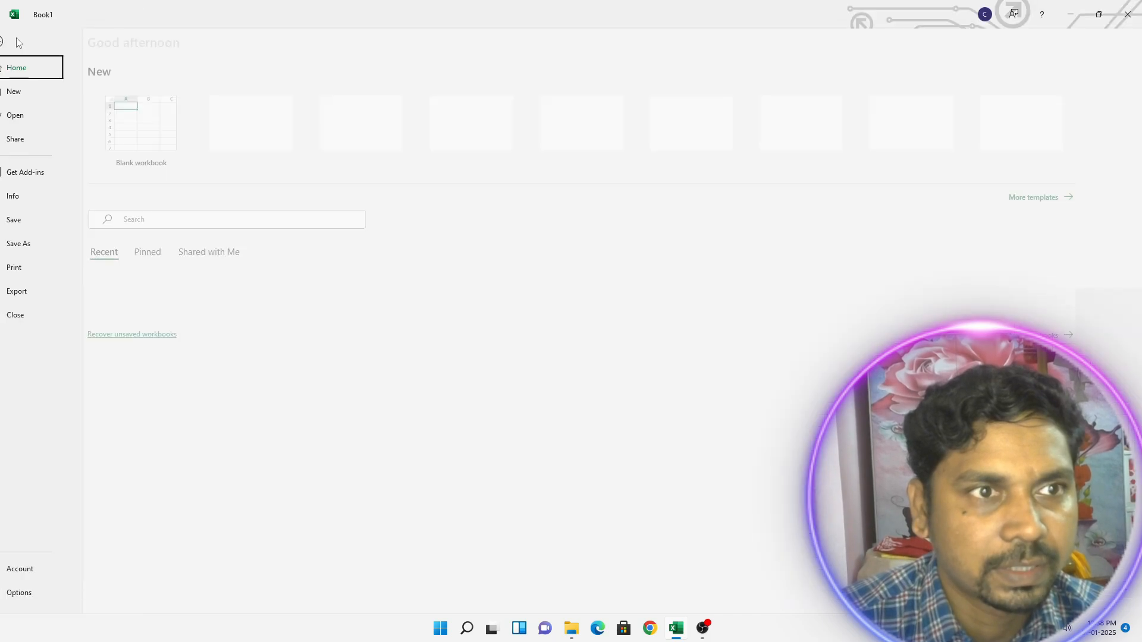
left_click(41, 268)
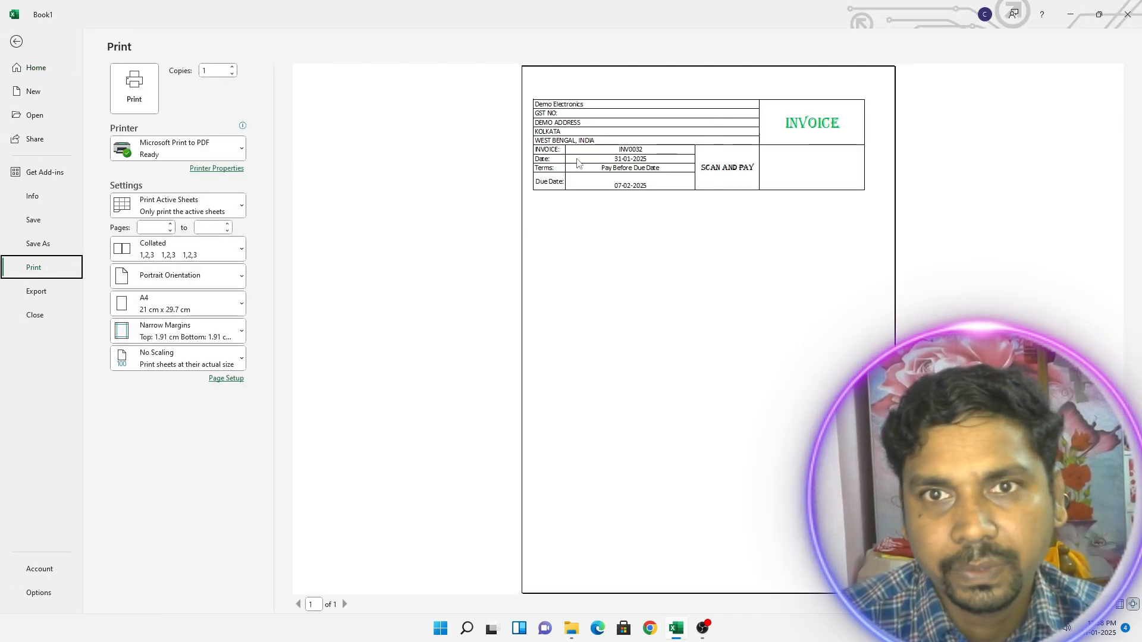
key("Escape")
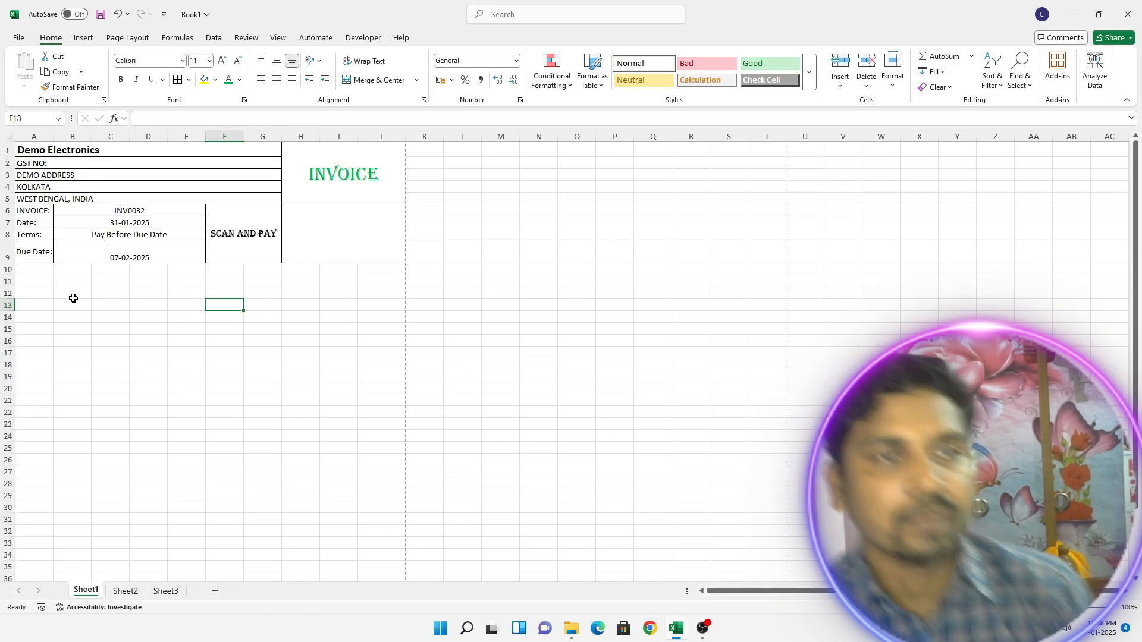
Step: Merge and center A10:E10 and F10:J10 as two separate heading cells below the invoice details
left_click(35, 266)
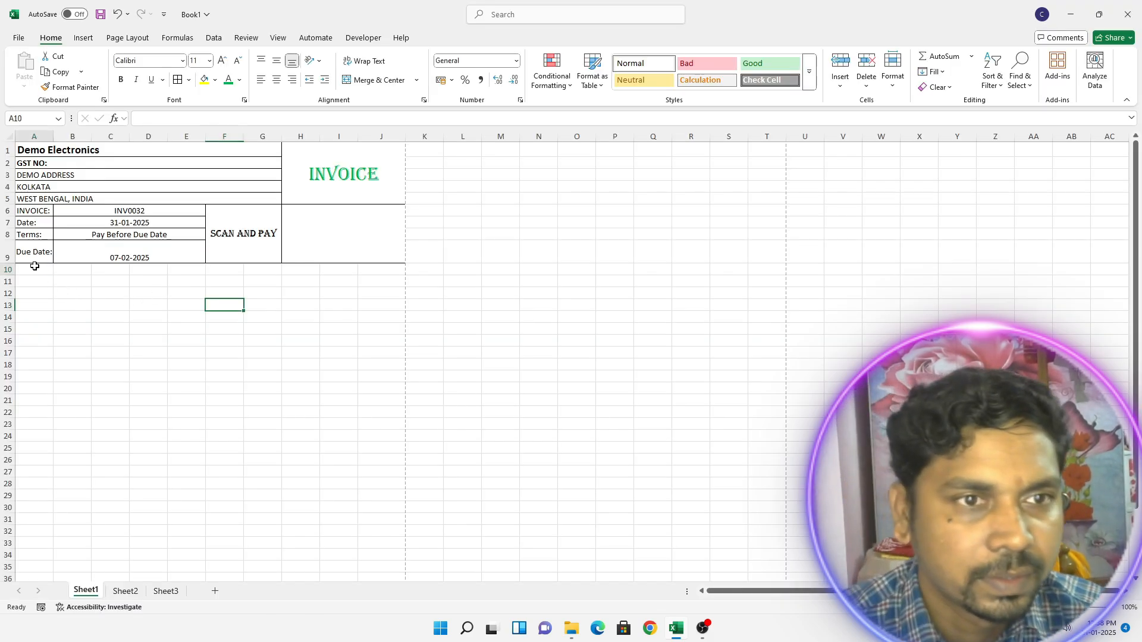
left_click_drag(34, 266, 384, 269)
left_click(373, 80)
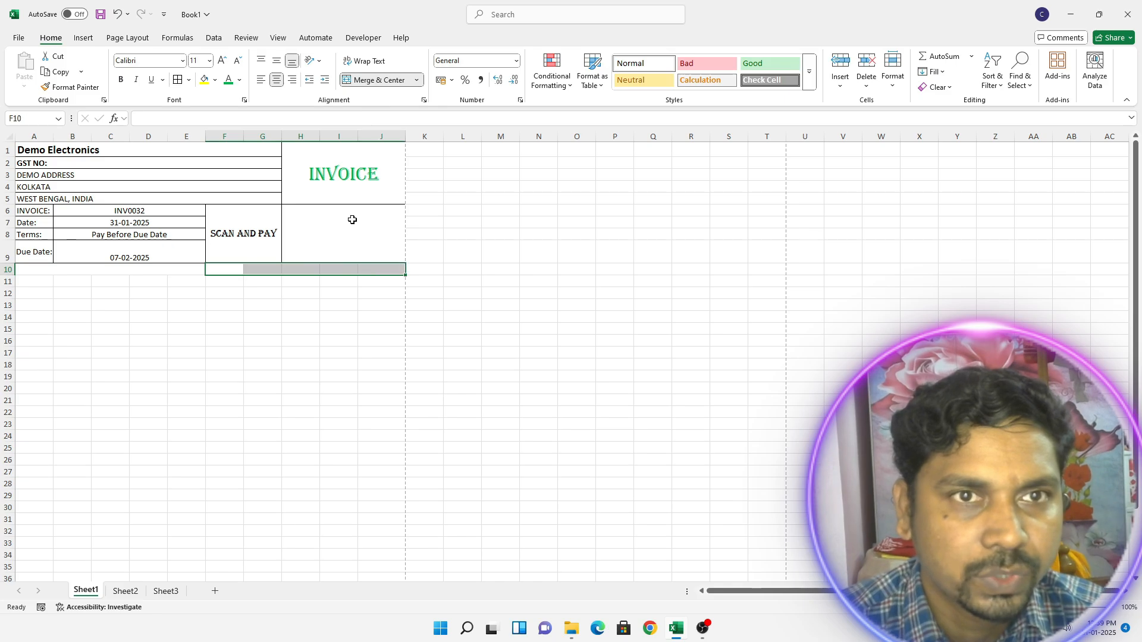
left_click(373, 80)
Step: Enter "BILL TO:" in A10 and "SHIP TO:" in F10, and left-align row 10
left_click(72, 268)
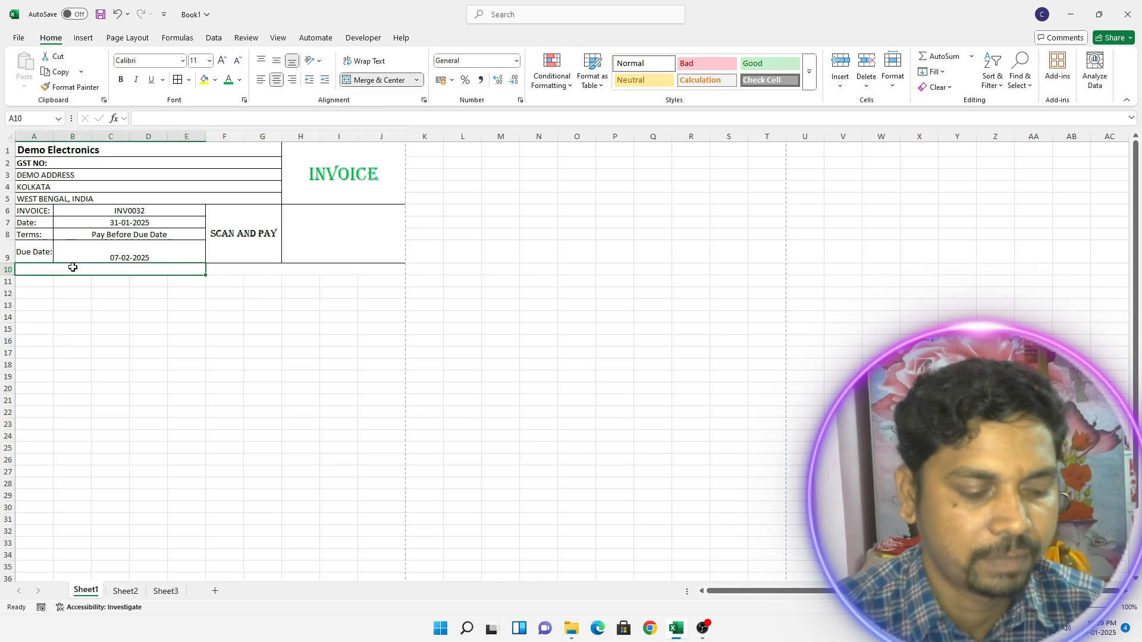
type("BILL TO:")
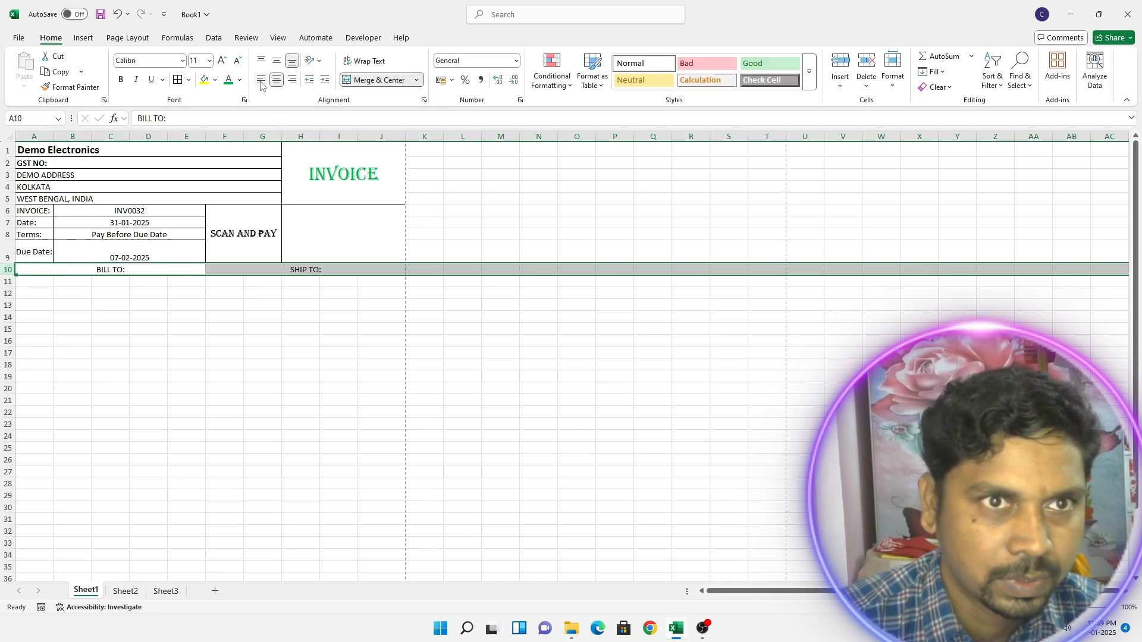
left_click(261, 80)
left_click(220, 338)
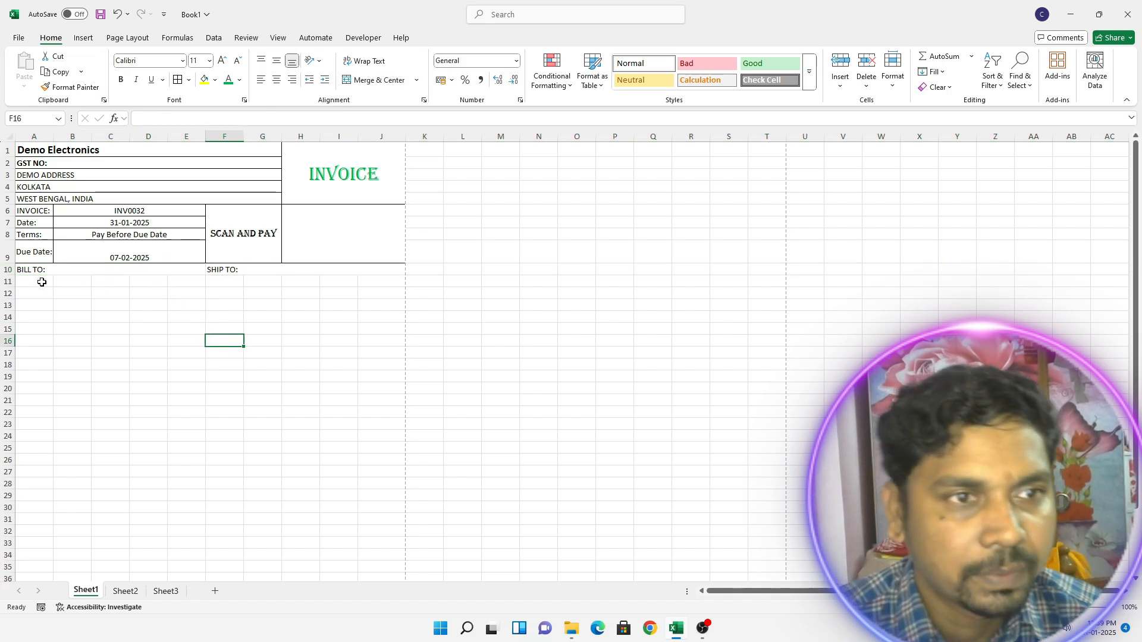
Step: Enter the billing labels "NAME:", "GST NO:", "ADDRESS" and "STATE" in A11 to A14
left_click(42, 282)
type("NAME:")
key("Return")
type("GST NO:")
key("Return")
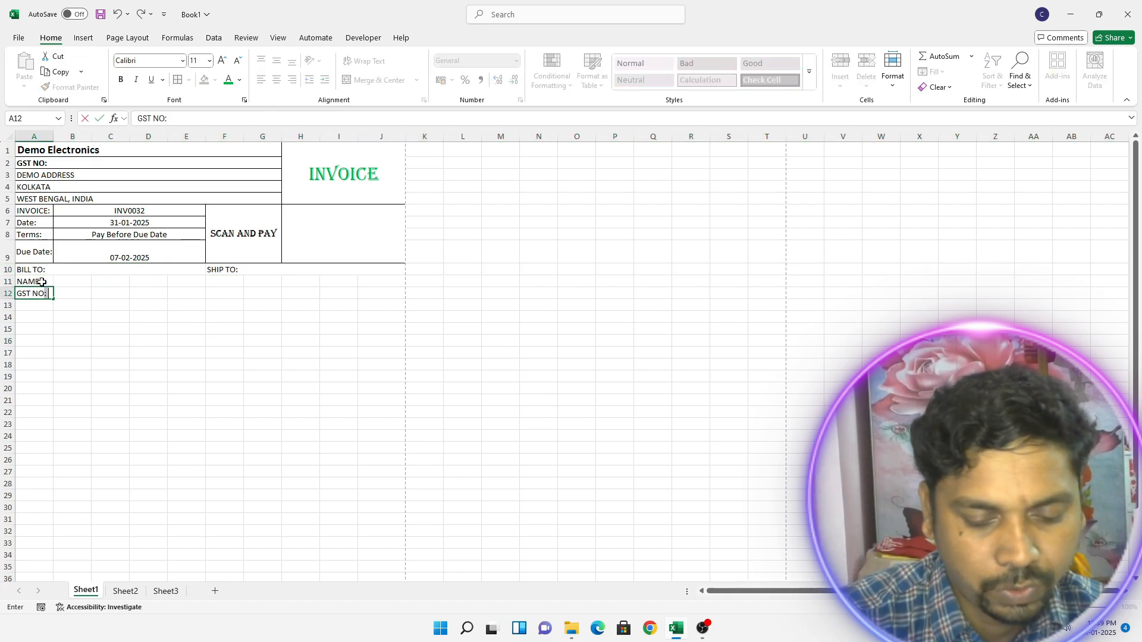
type("ADDRESS")
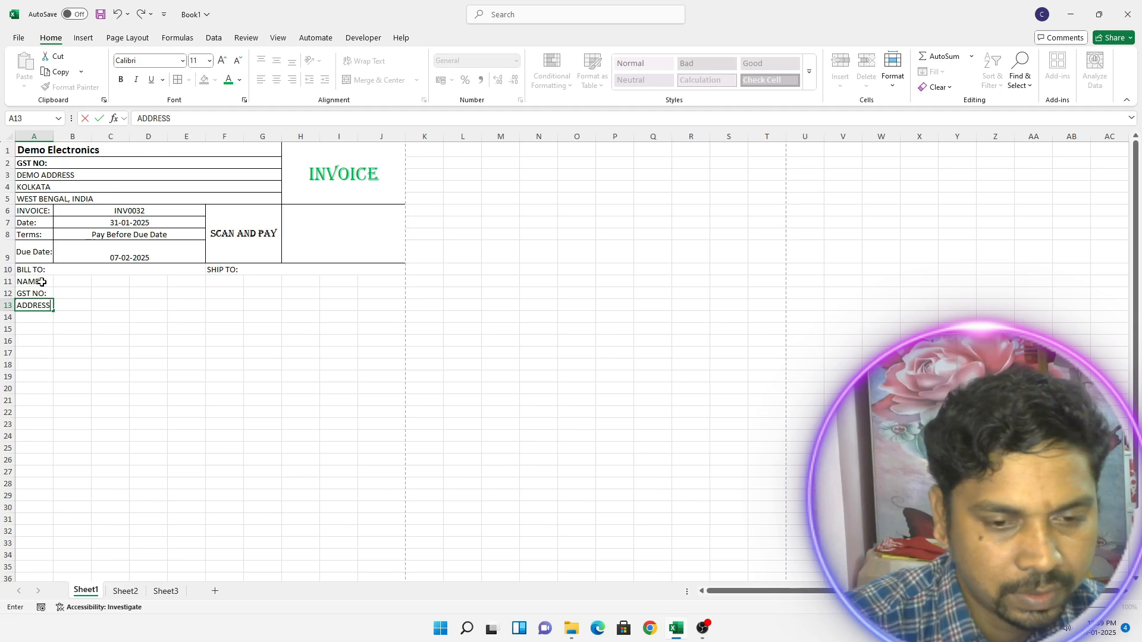
key("Return")
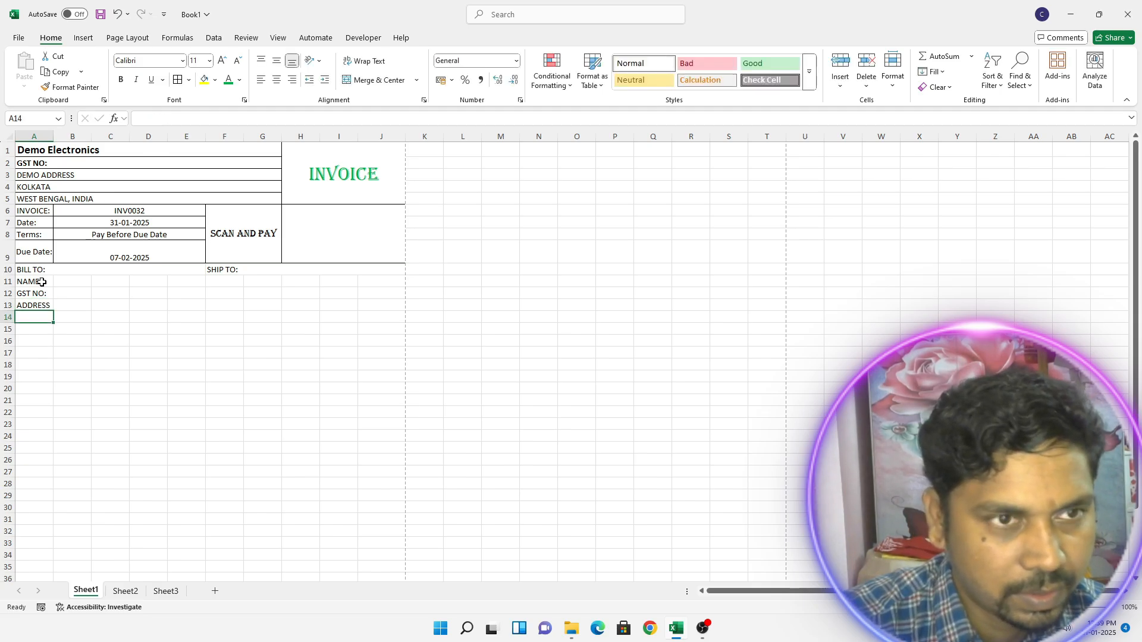
type("STATE")
key("Tab")
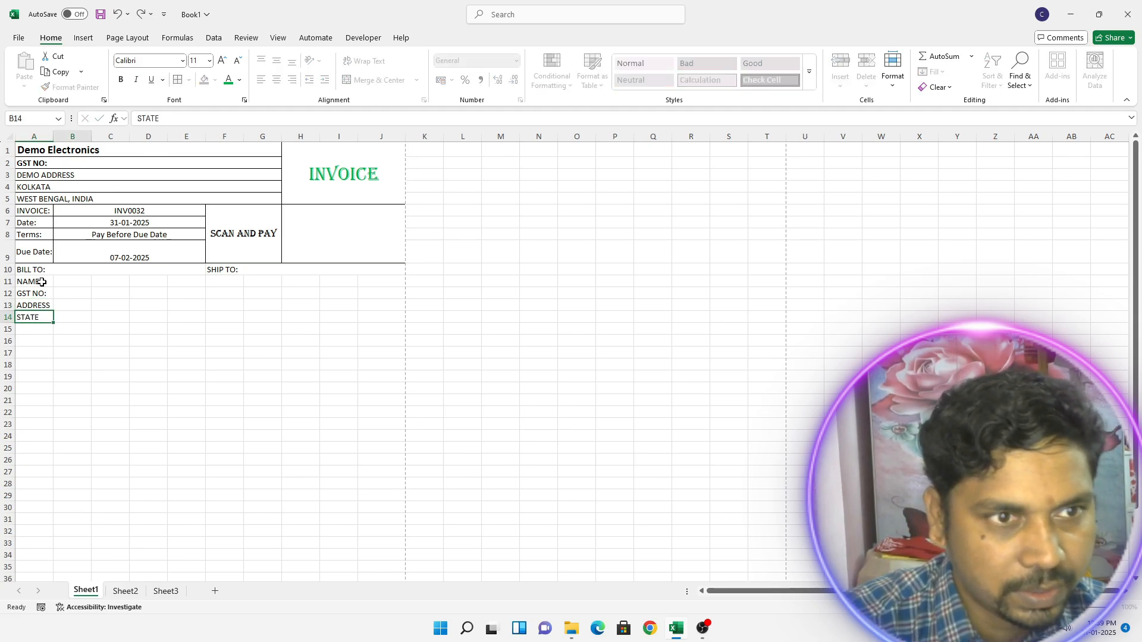
key("Tab")
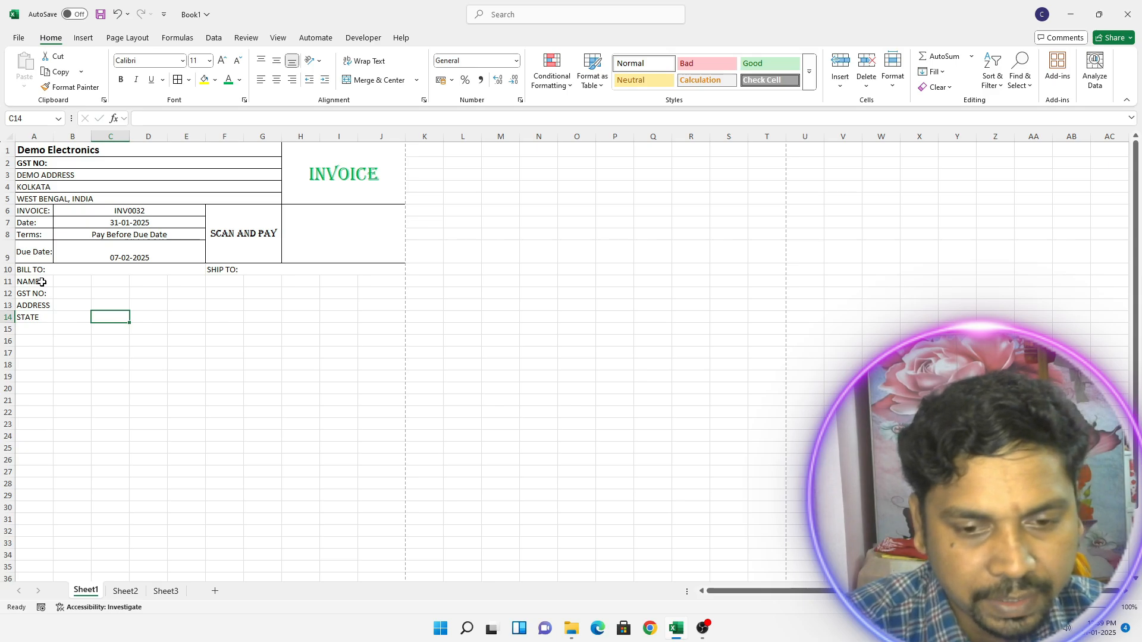
Step: Enter the label "PIN" in D14, leaving C14 empty
type("PI")
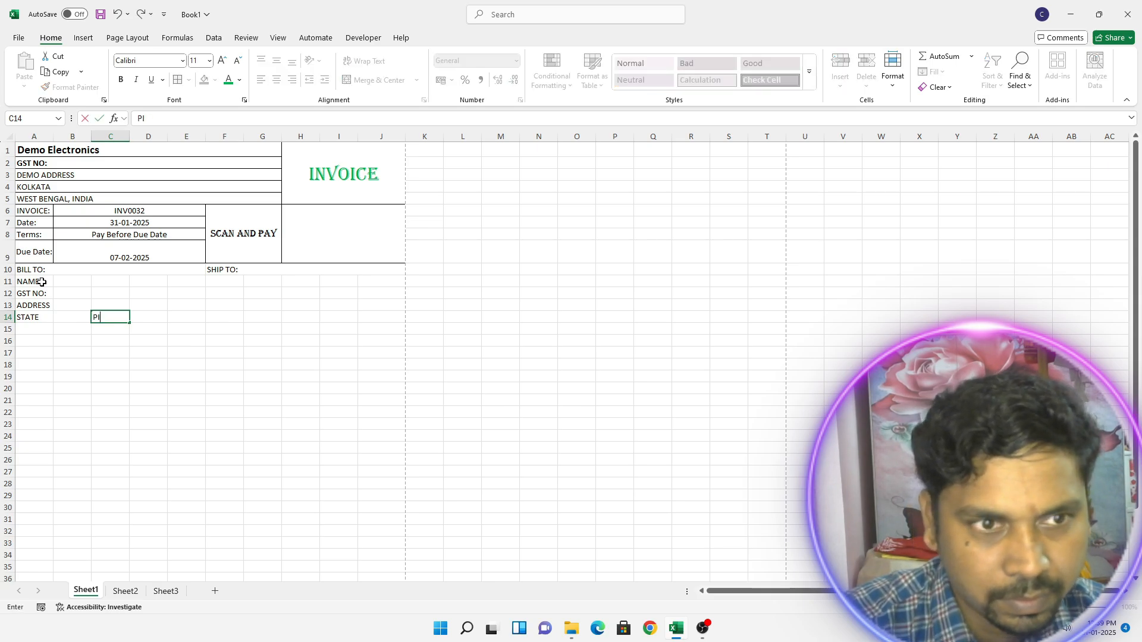
key("BackSpace")
key("Tab")
type("PI")
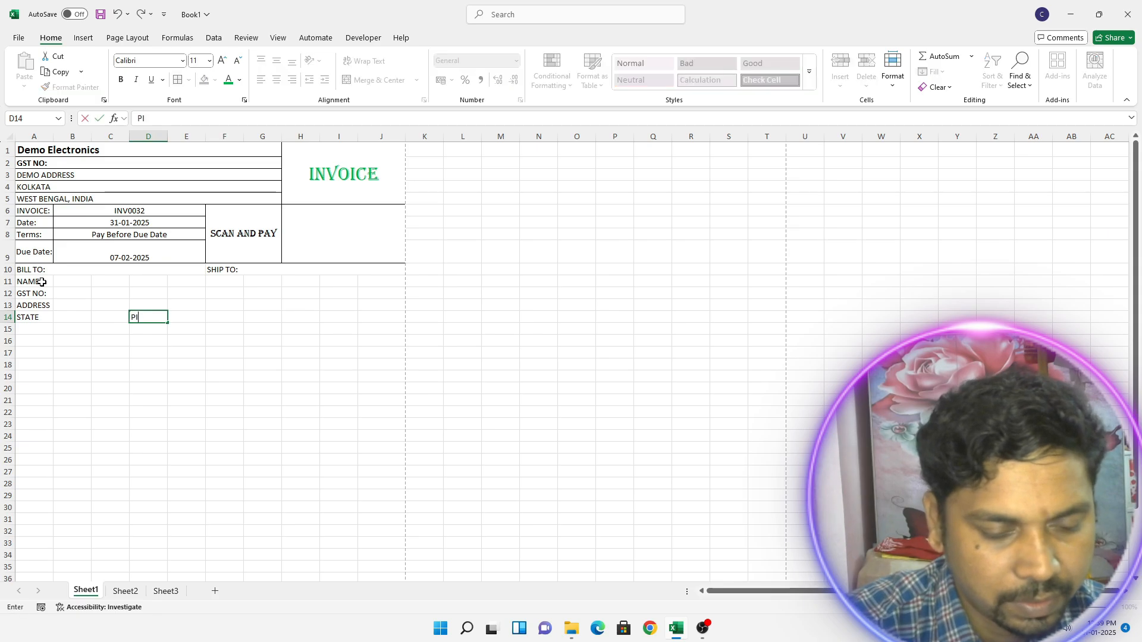
type("N")
key("Tab")
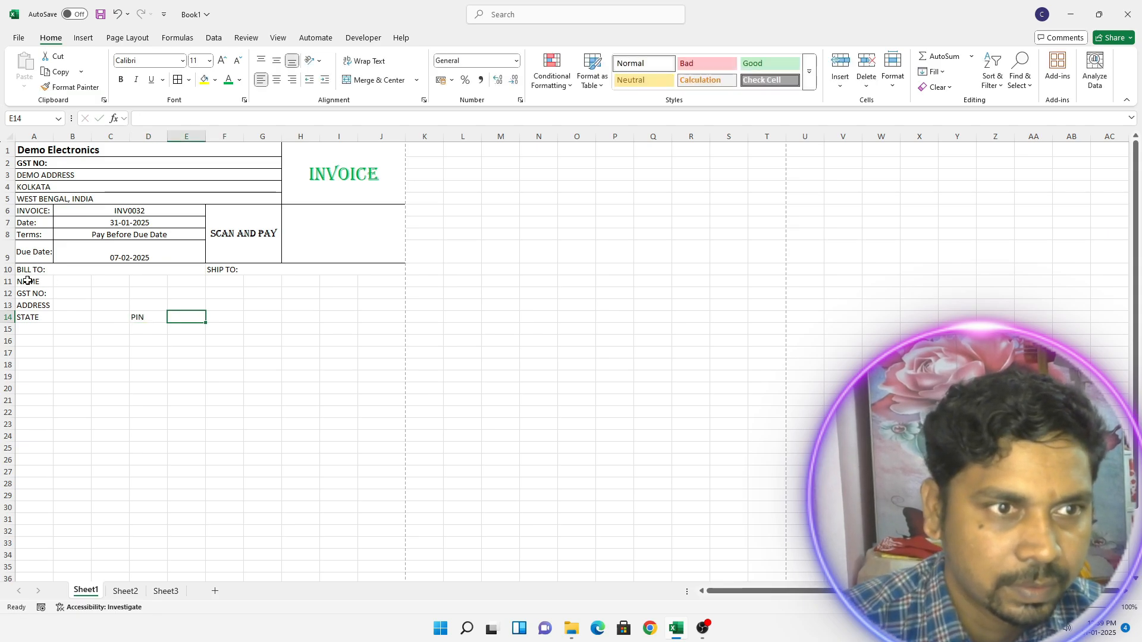
Step: Copy the billing labels in A11:E14 to the ship-to side F11:J14 and apply all borders to A10:J14
left_click_drag(27, 280, 196, 283)
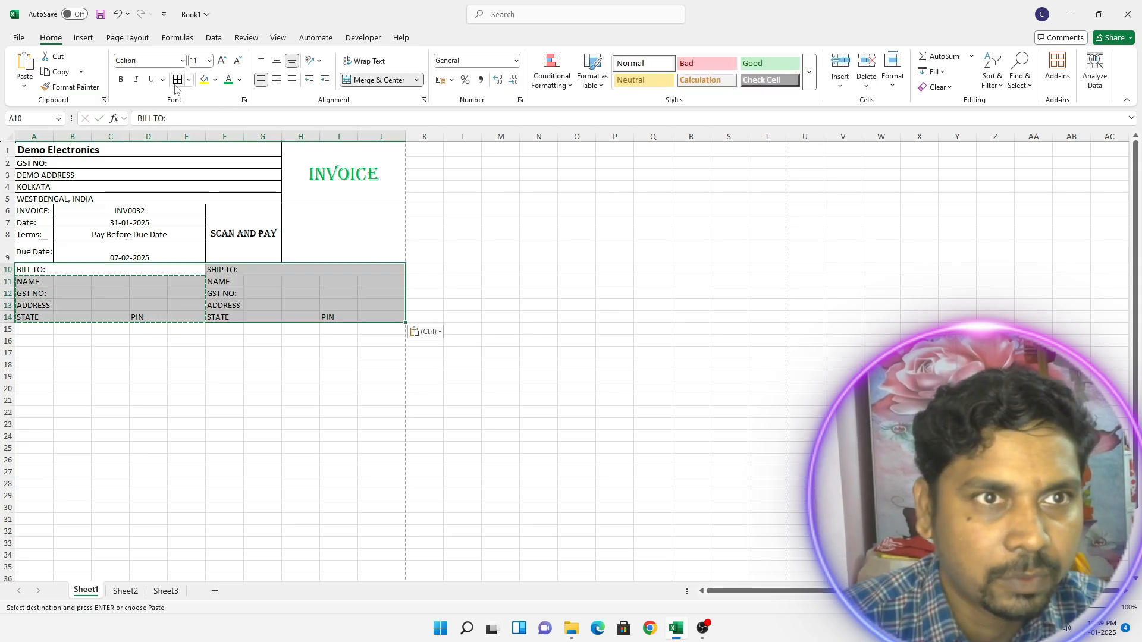
left_click(177, 81)
left_click(134, 305)
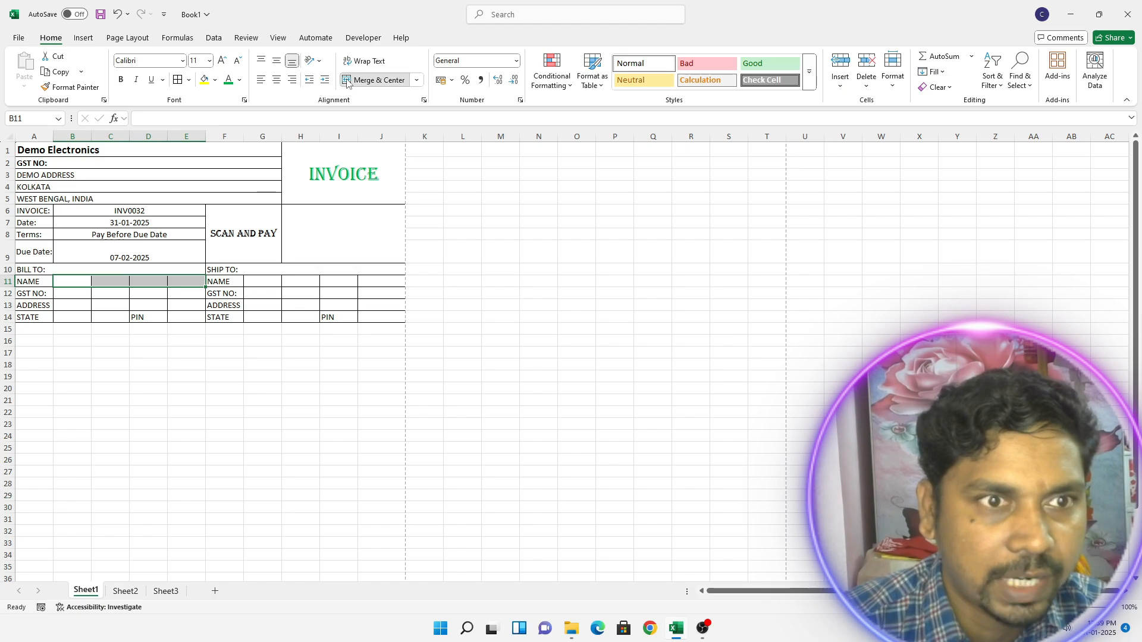
Step: Merge and center B11:E11 and B12:E12 as the billing name and GST number fields
left_click(373, 80)
left_click_drag(63, 293, 173, 293)
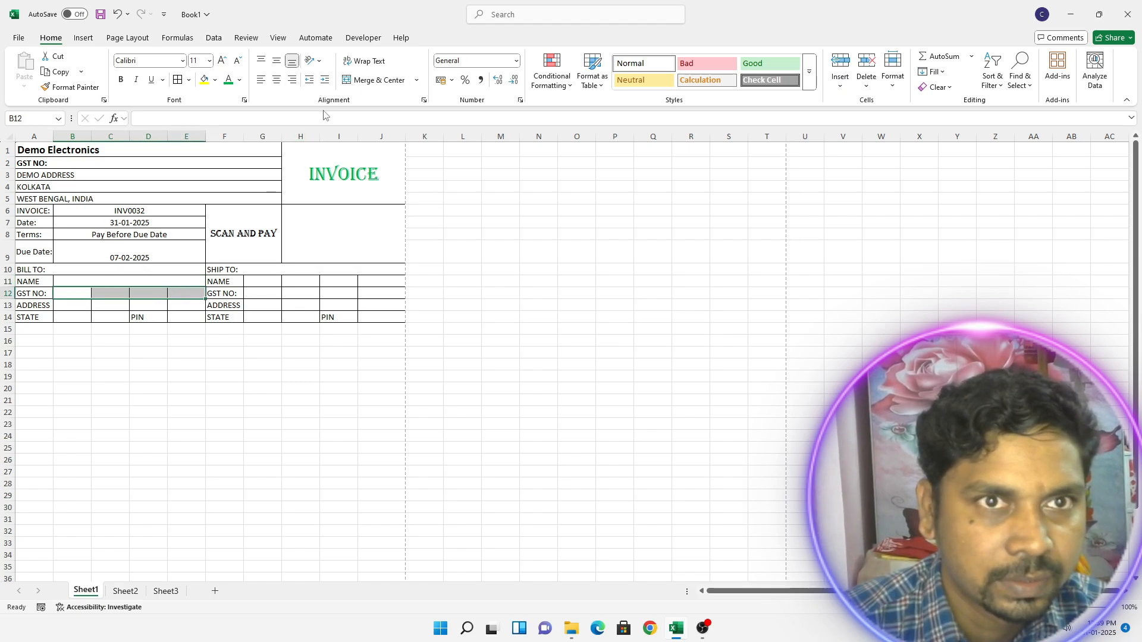
left_click(367, 78)
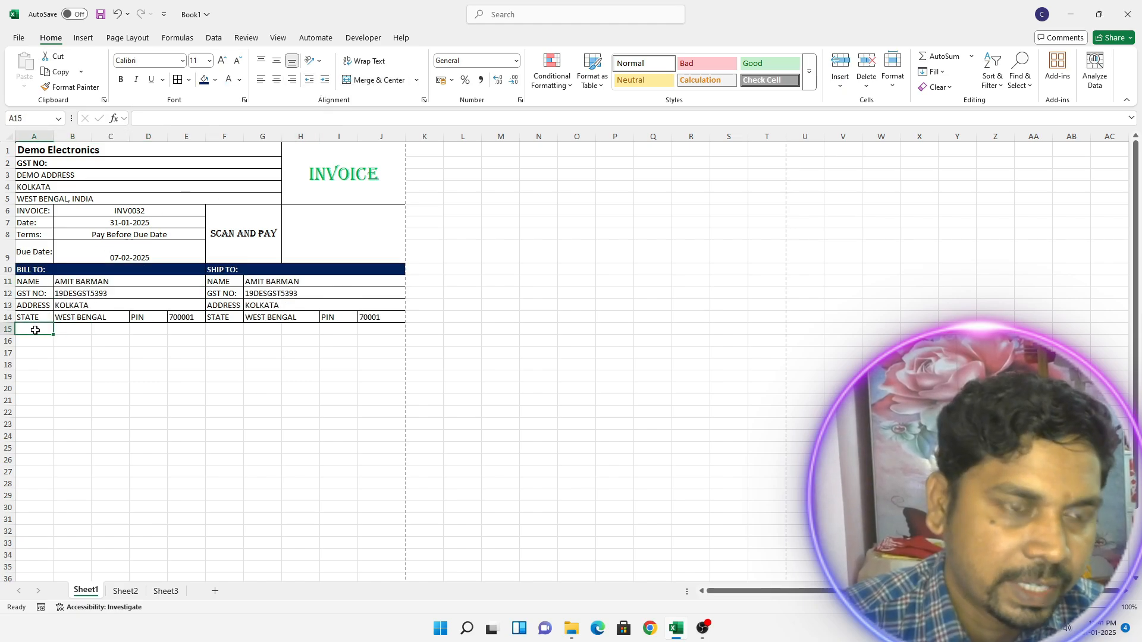
Step: Enter the heading "Sl" in A15 and merge and center the "Item and Description" heading across B15:G15
type("Sl")
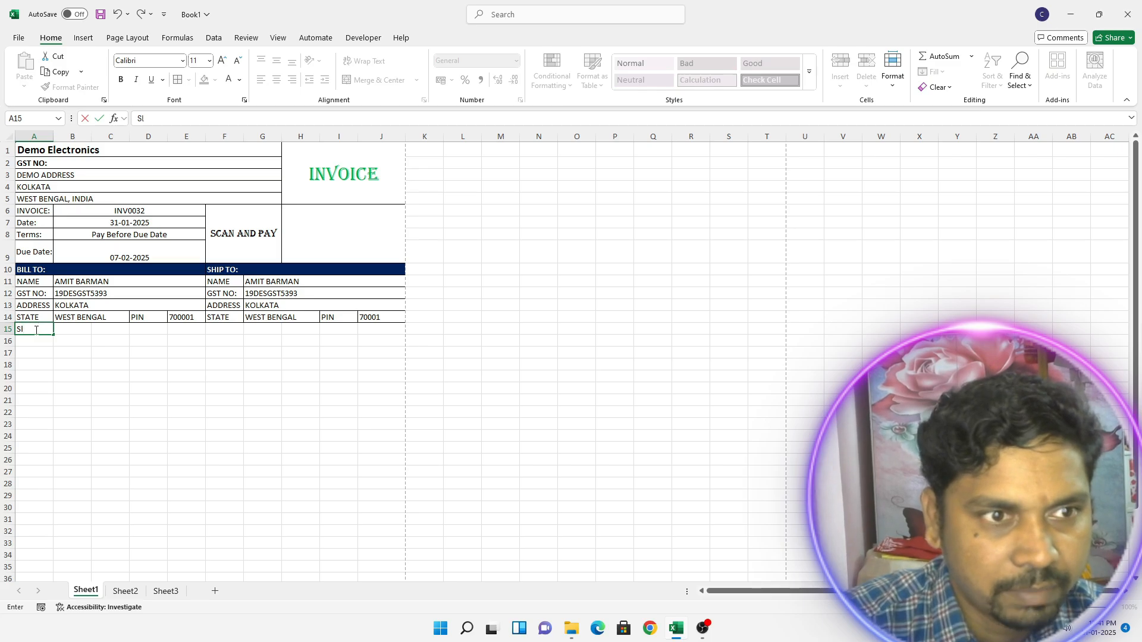
key("Tab")
left_click_drag(72, 330, 262, 330)
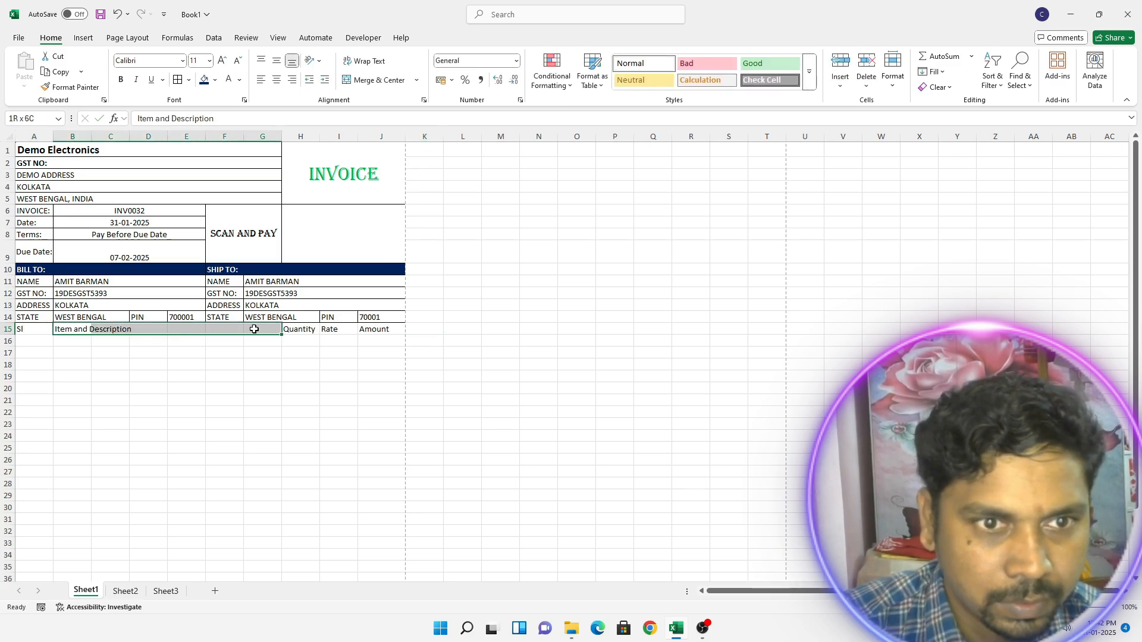
left_click(369, 80)
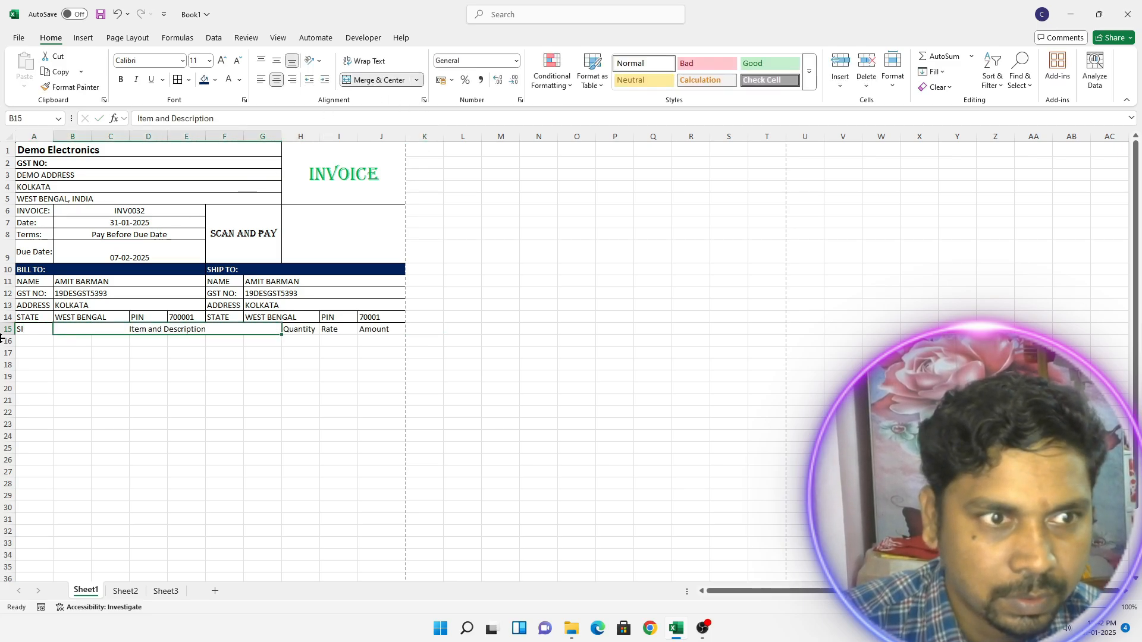
Step: Format the item table header A15:J15 with a dark blue fill and white, bold, size 14 text
left_click_drag(22, 330, 374, 329)
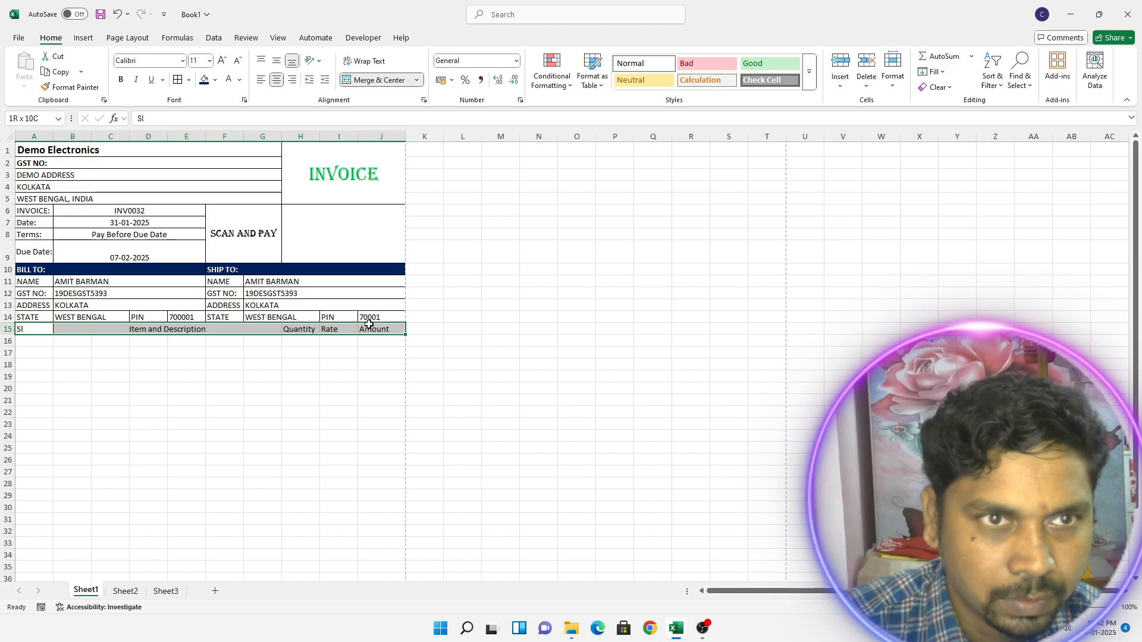
left_click(204, 81)
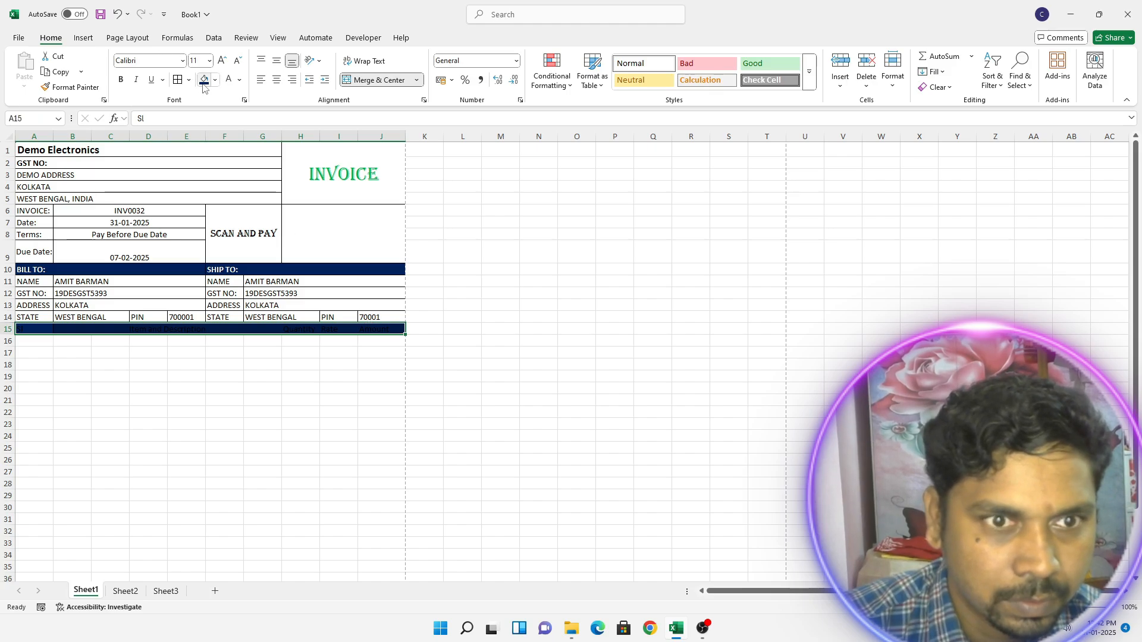
left_click(239, 79)
left_click(231, 158)
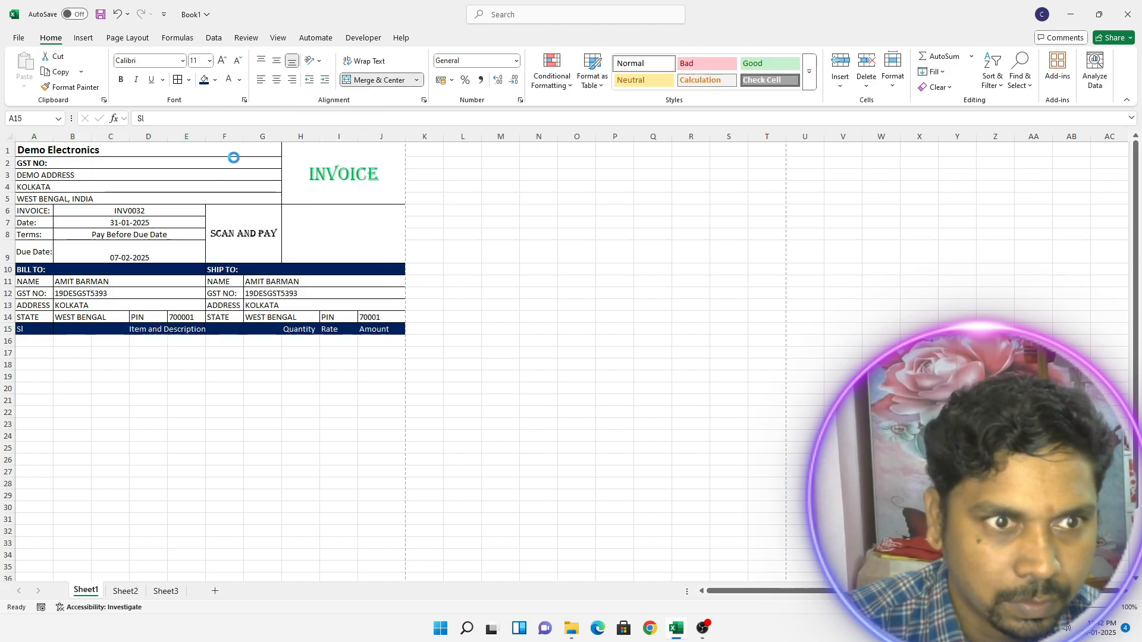
left_click(120, 80)
left_click(222, 60)
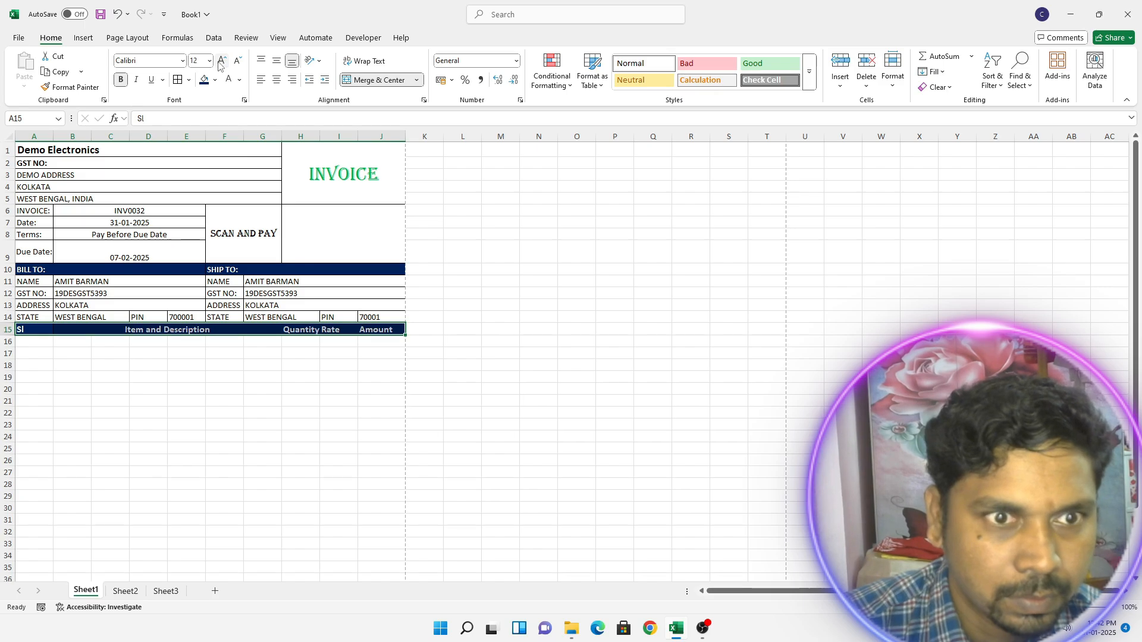
left_click(222, 60)
left_click(186, 391)
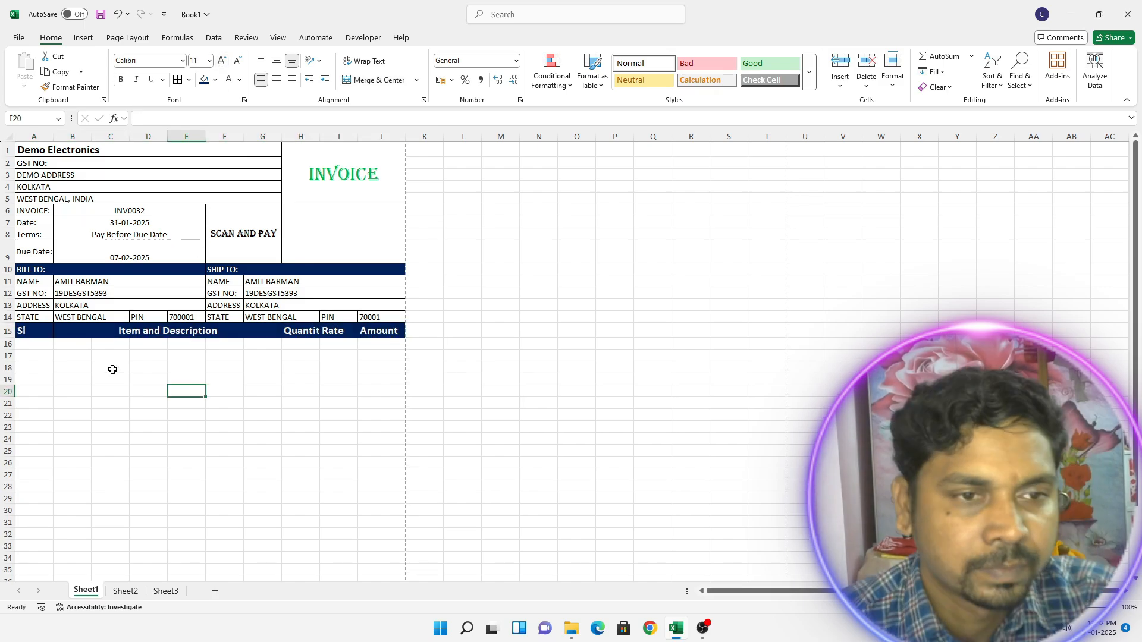
left_click(23, 330)
left_click(181, 335)
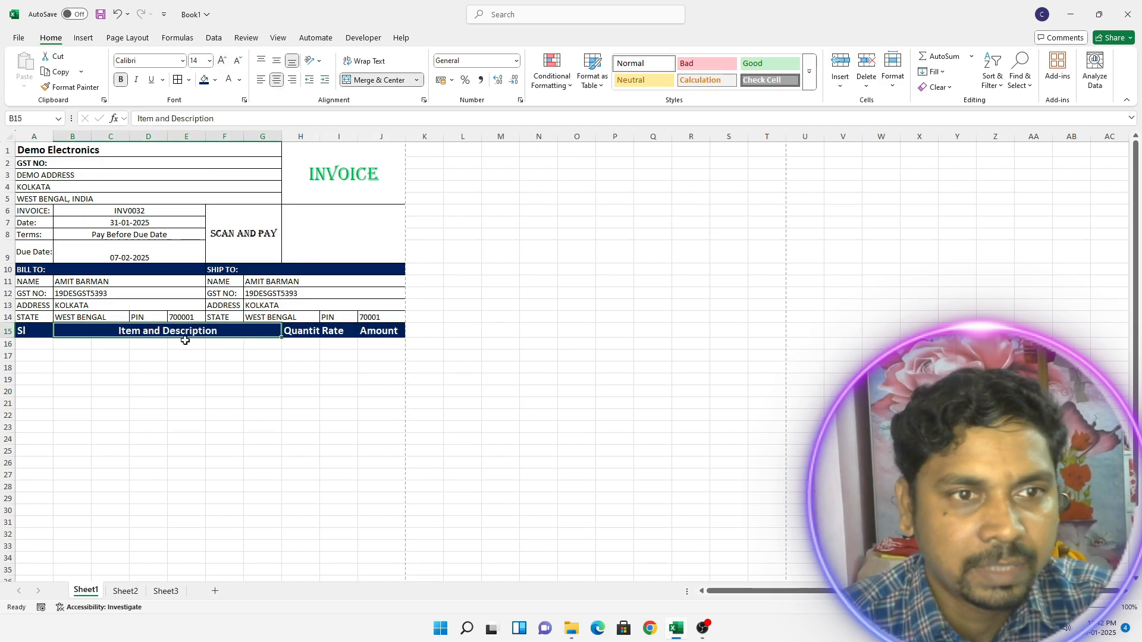
left_click(307, 335)
left_click(356, 334)
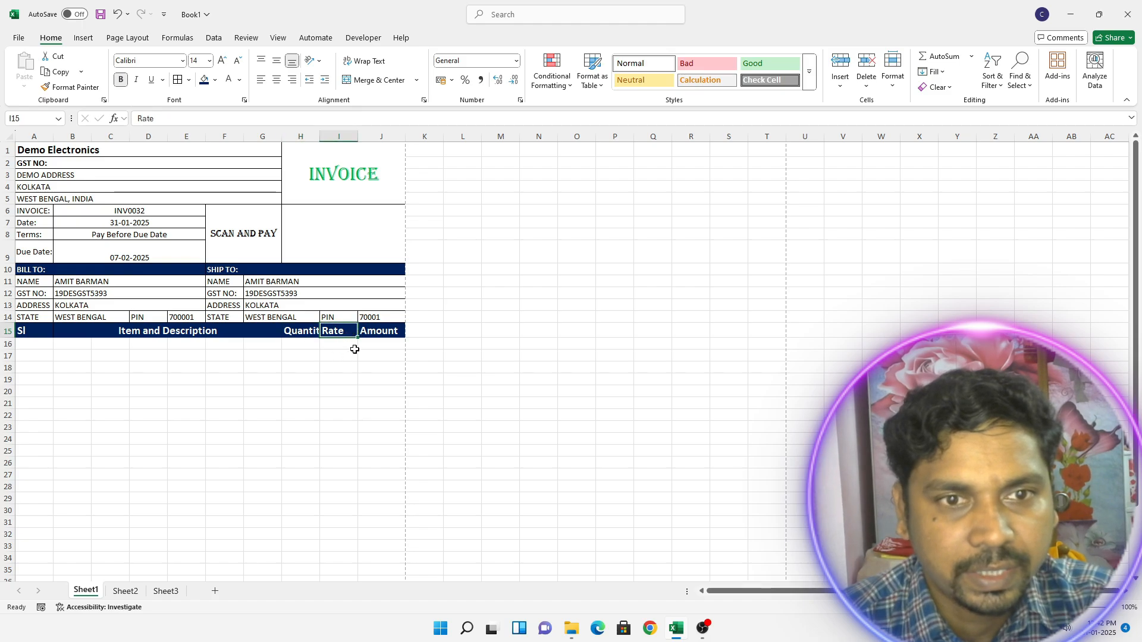
left_click(382, 335)
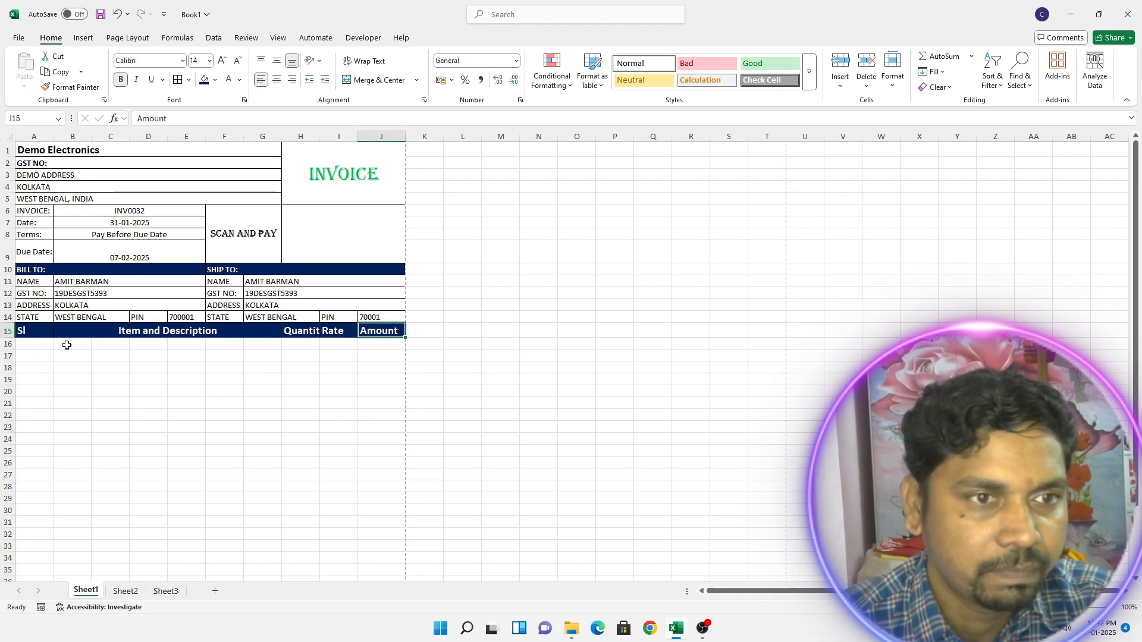
Step: Merge and center columns B to G separately in each item row below the header, starting with rows 16, 17 and 18
left_click_drag(67, 345, 258, 345)
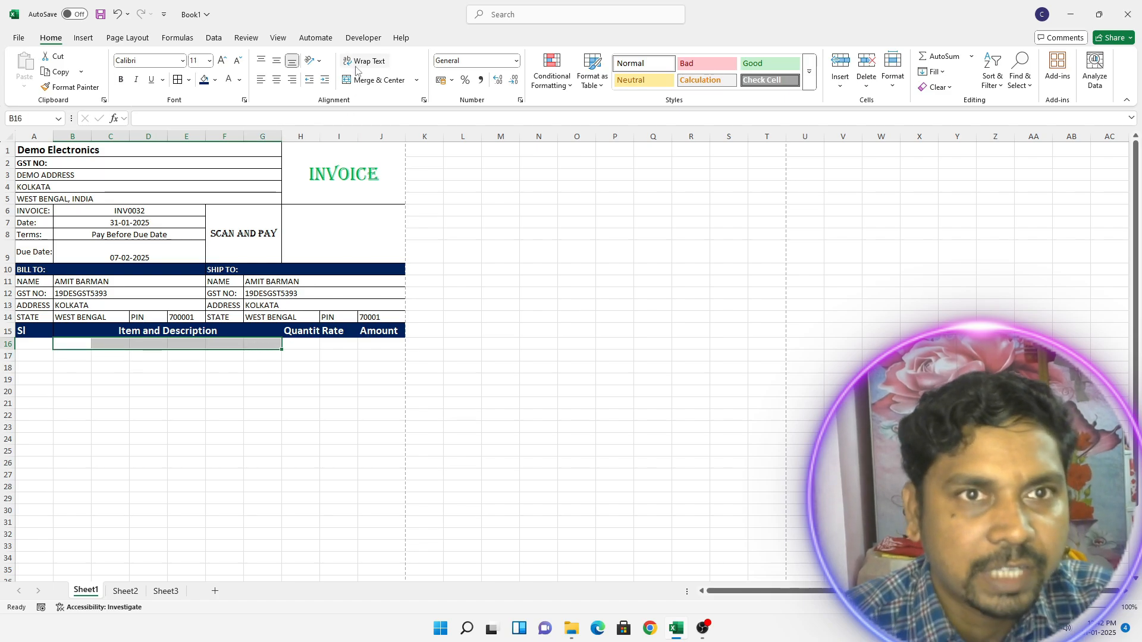
left_click(373, 80)
left_click(71, 357)
left_click_drag(188, 363, 280, 355)
left_click(374, 80)
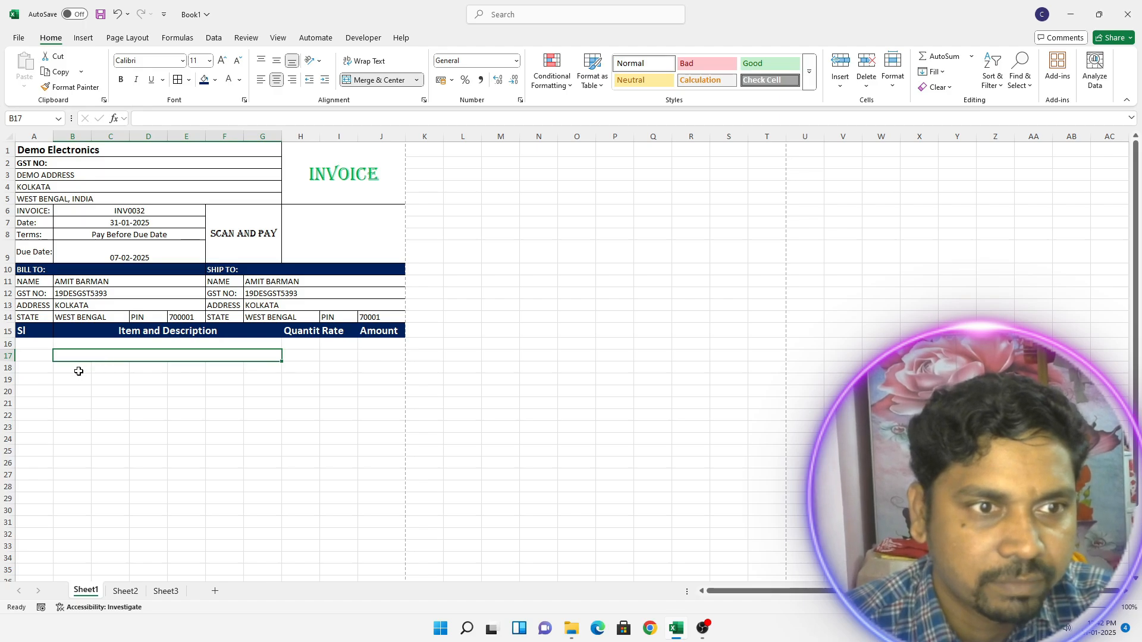
left_click_drag(80, 368, 255, 372)
left_click(375, 81)
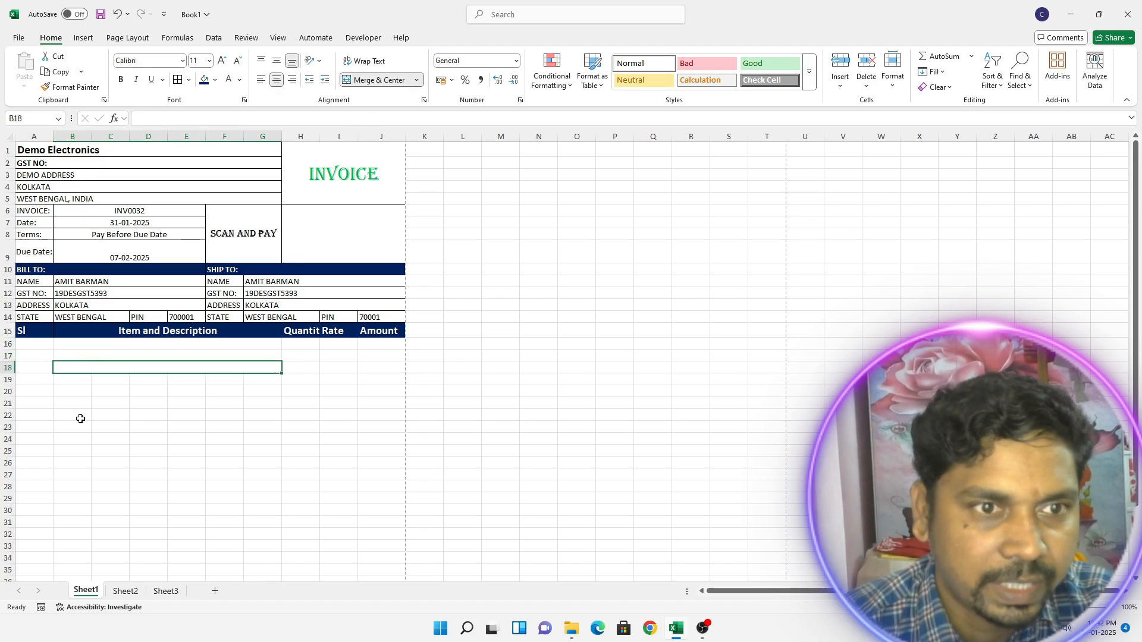
left_click(83, 391)
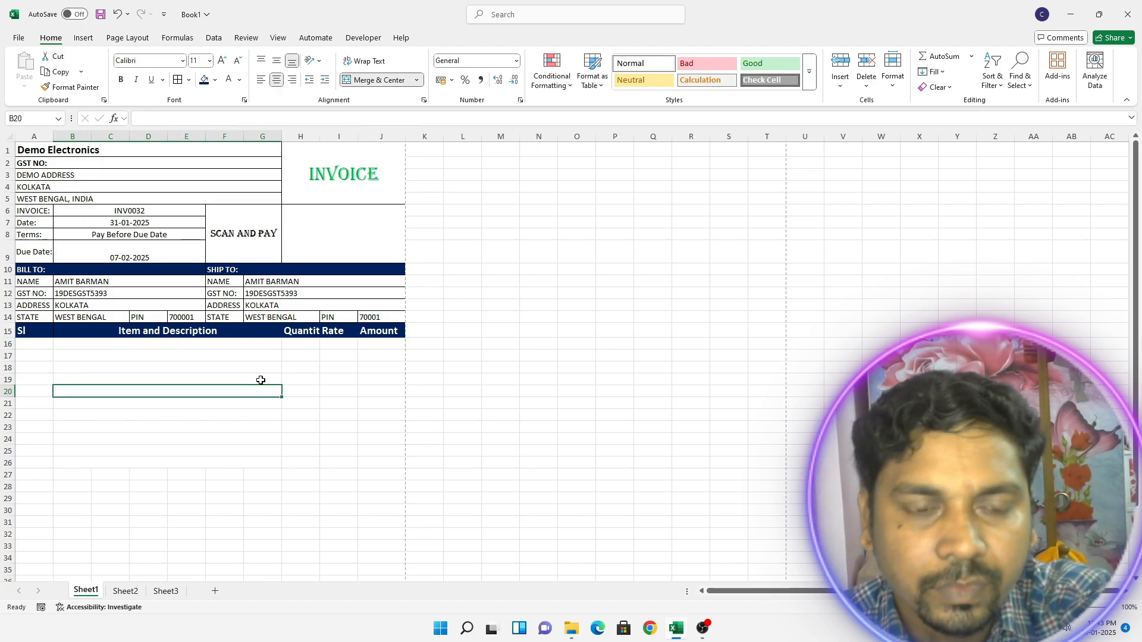
Step: Widen columns H and I so the "Quantity" heading fits and the "Rate" column has more room
left_click(30, 343)
left_click(134, 342)
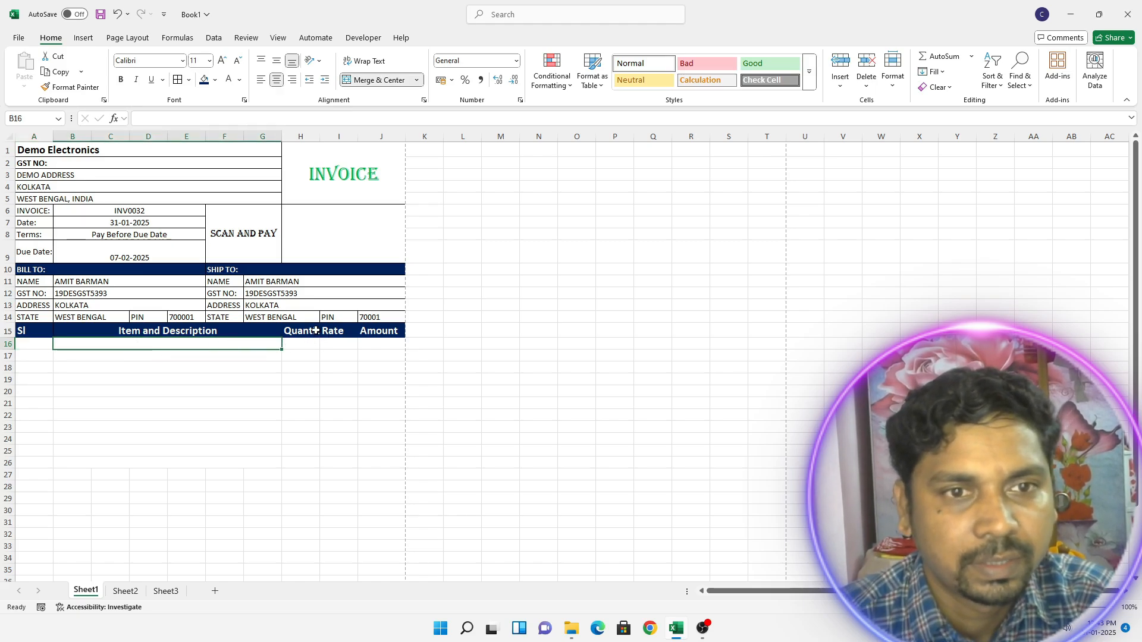
left_click_drag(319, 137, 330, 137)
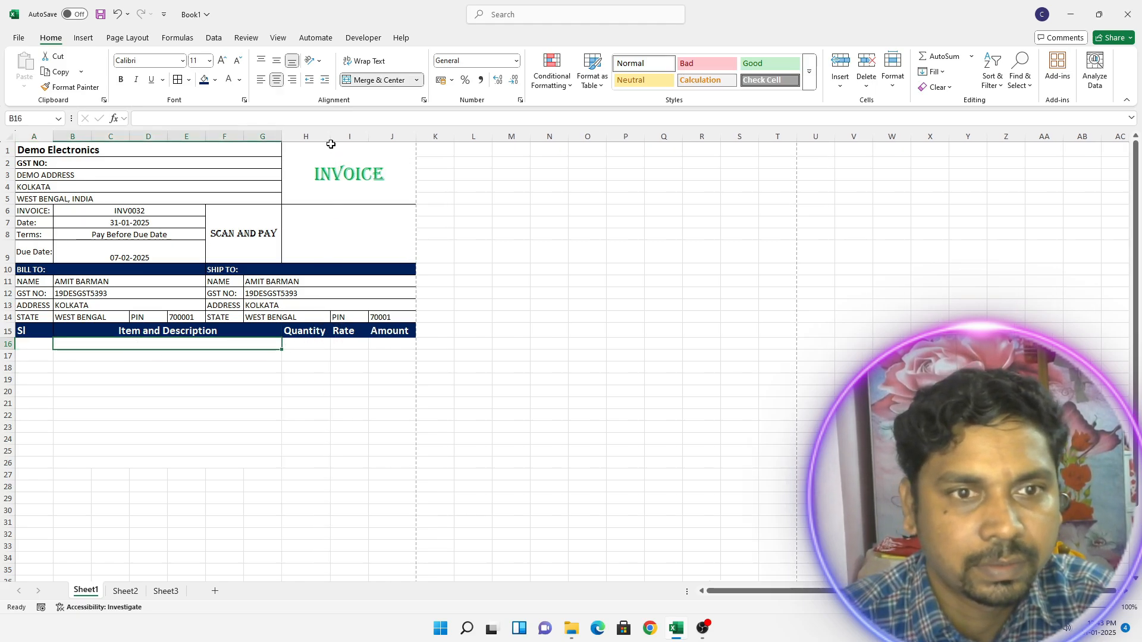
left_click(361, 342)
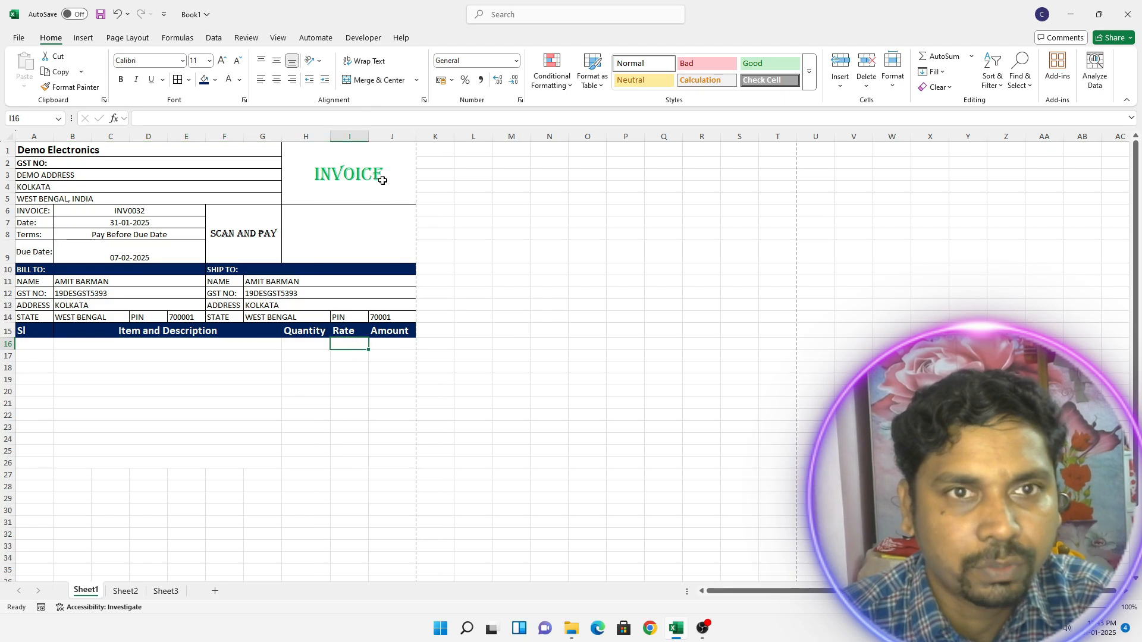
left_click_drag(367, 134, 426, 136)
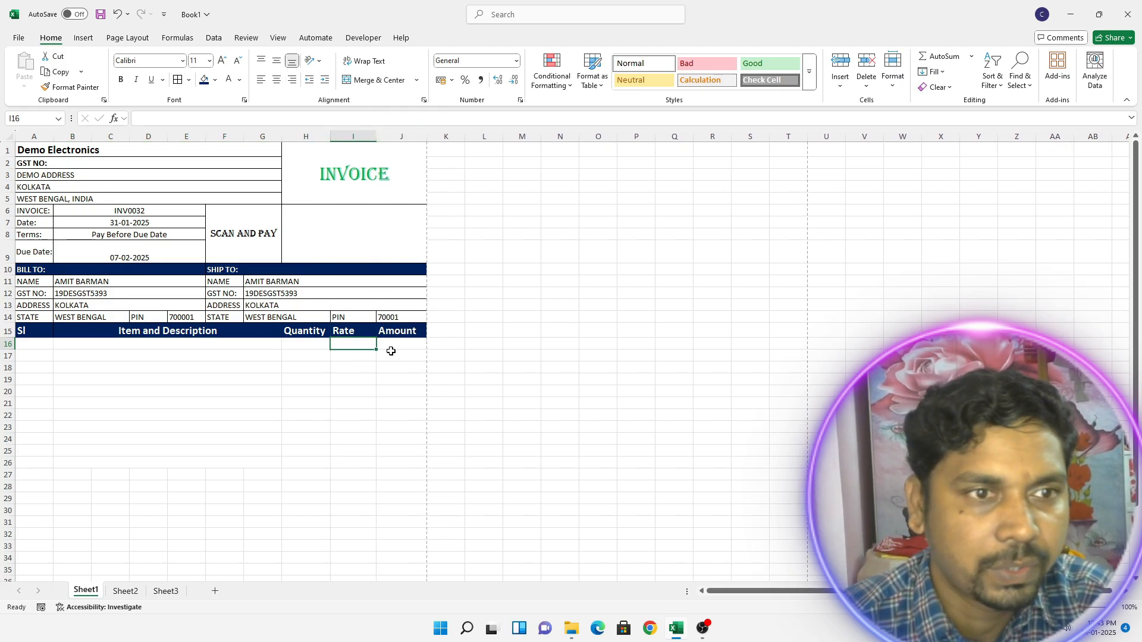
Step: Review the product names and prices in B4:C9 on Sheet2 and return to Sheet1
left_click(191, 346)
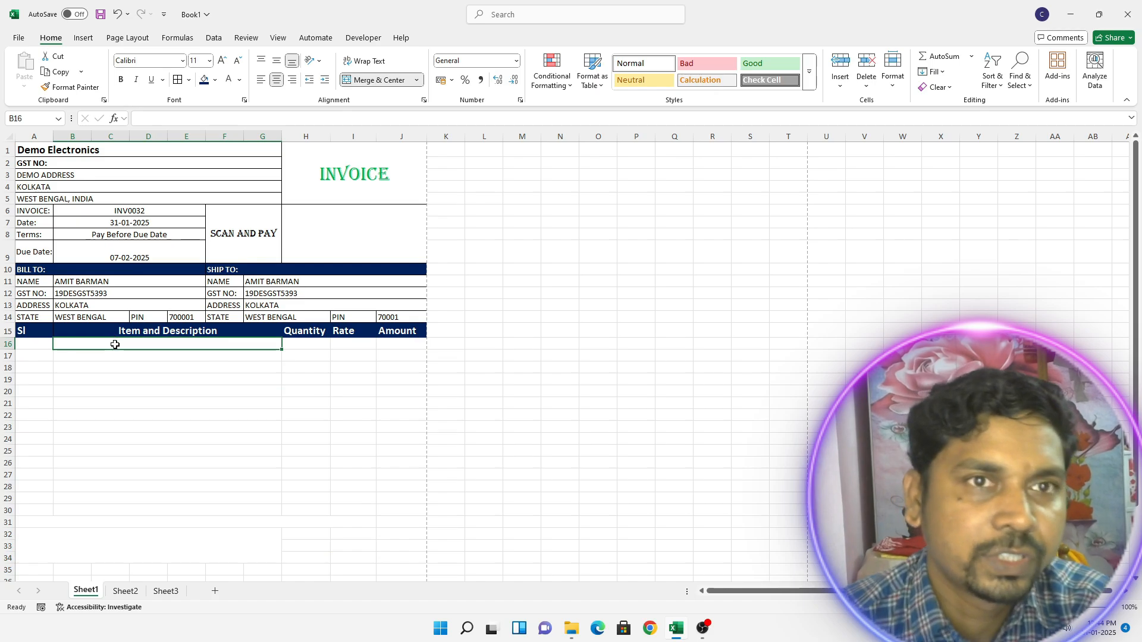
left_click(125, 591)
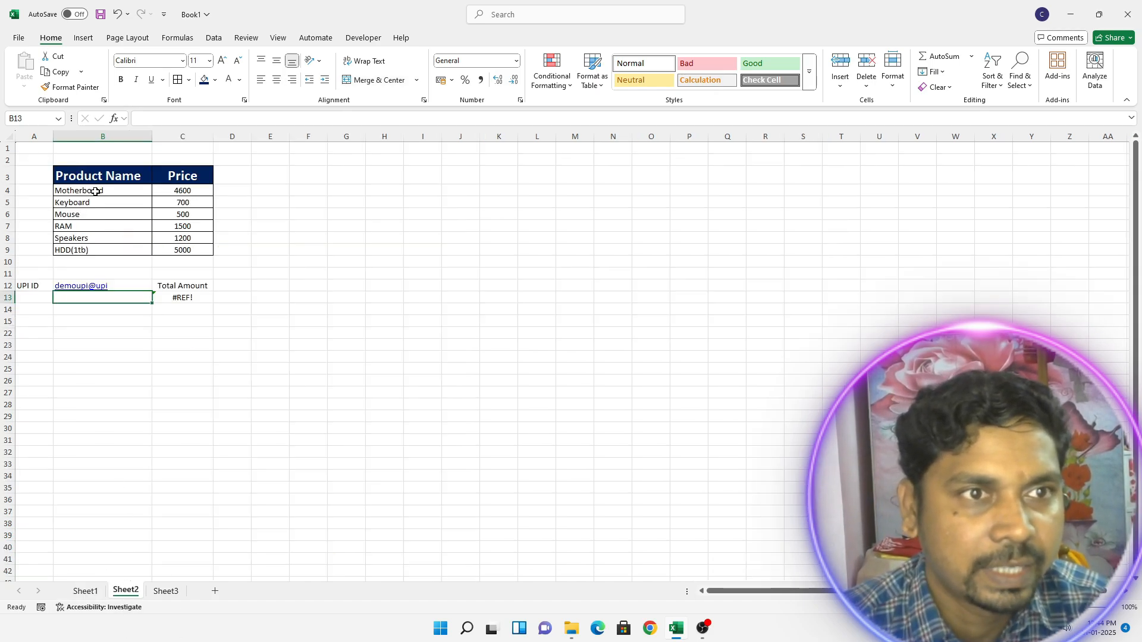
left_click_drag(95, 192, 173, 249)
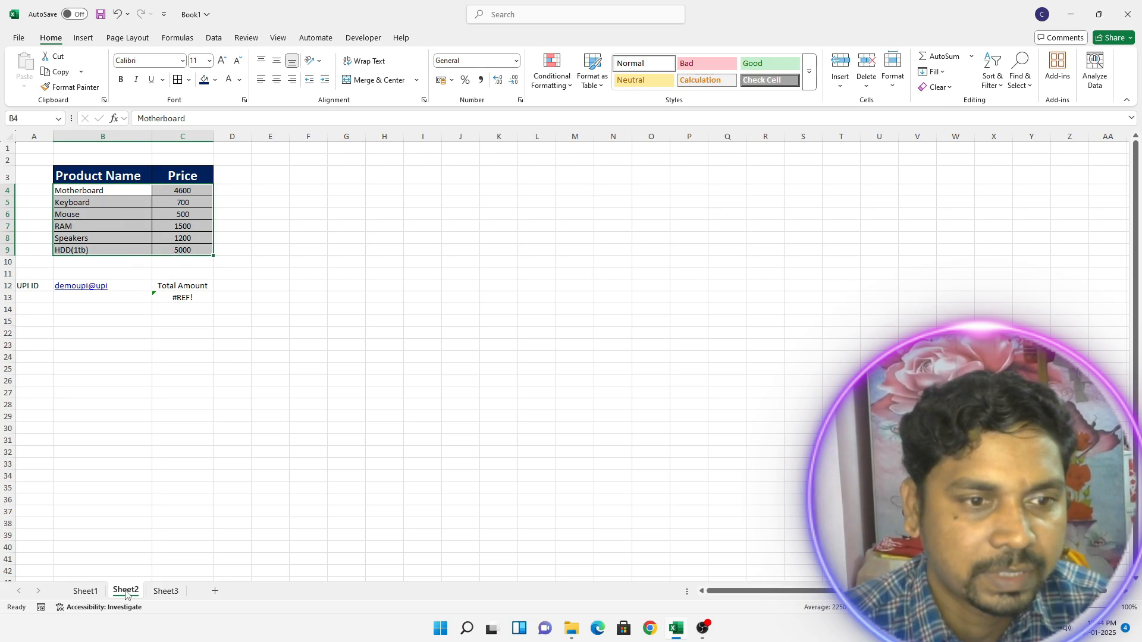
left_click(86, 591)
Step: Open data validation for the first item cell B16 and allow only values from a list
left_click(192, 343)
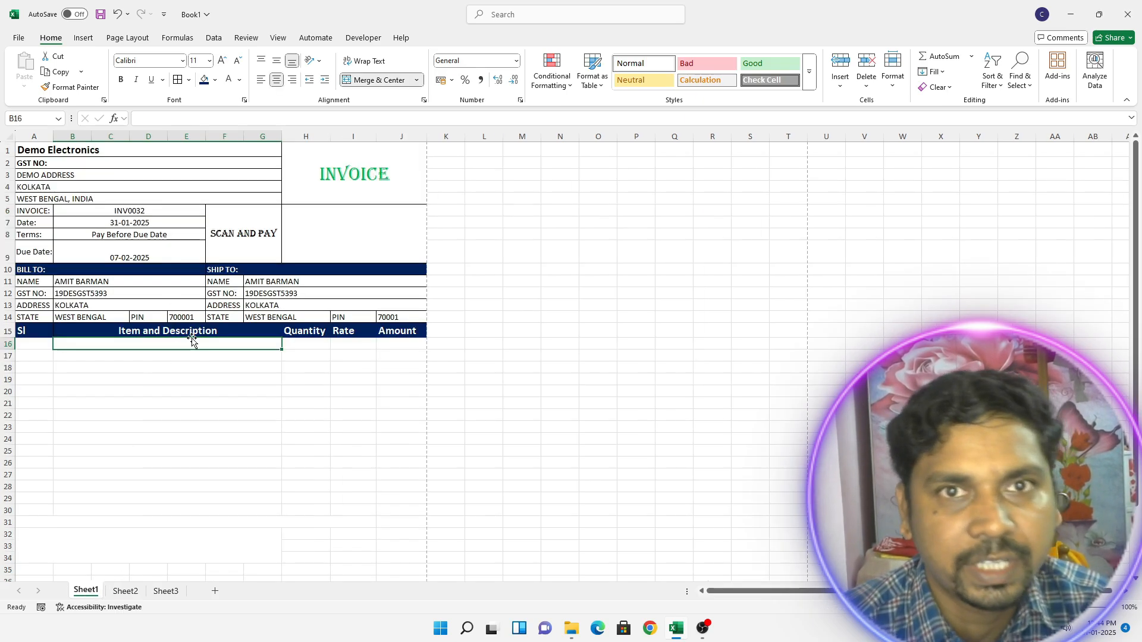
left_click(219, 41)
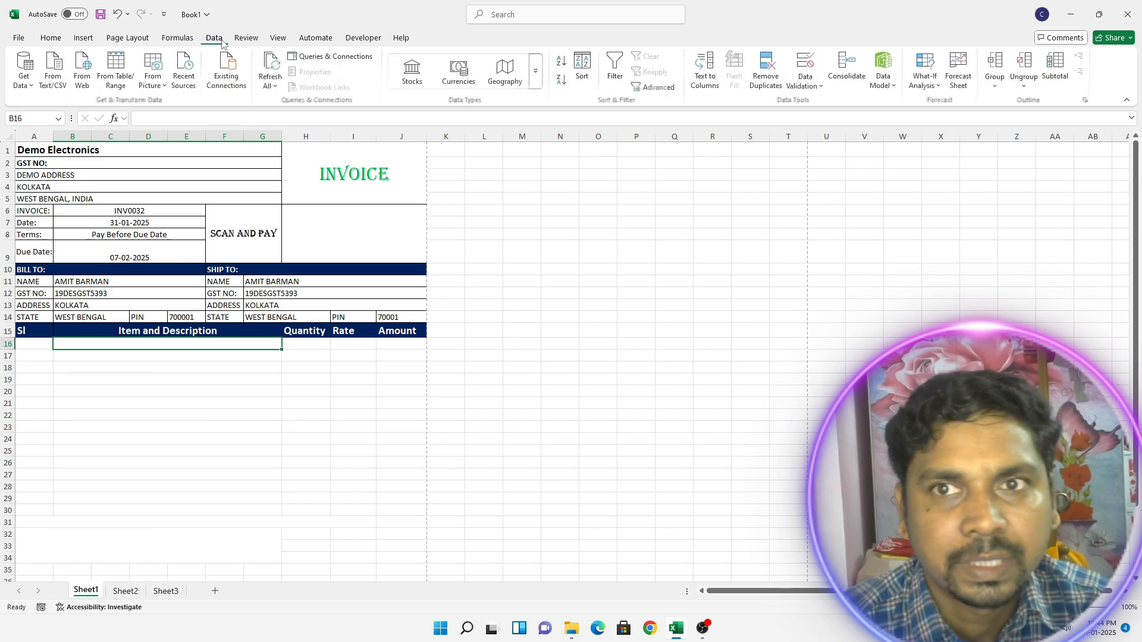
left_click(809, 89)
left_click(812, 104)
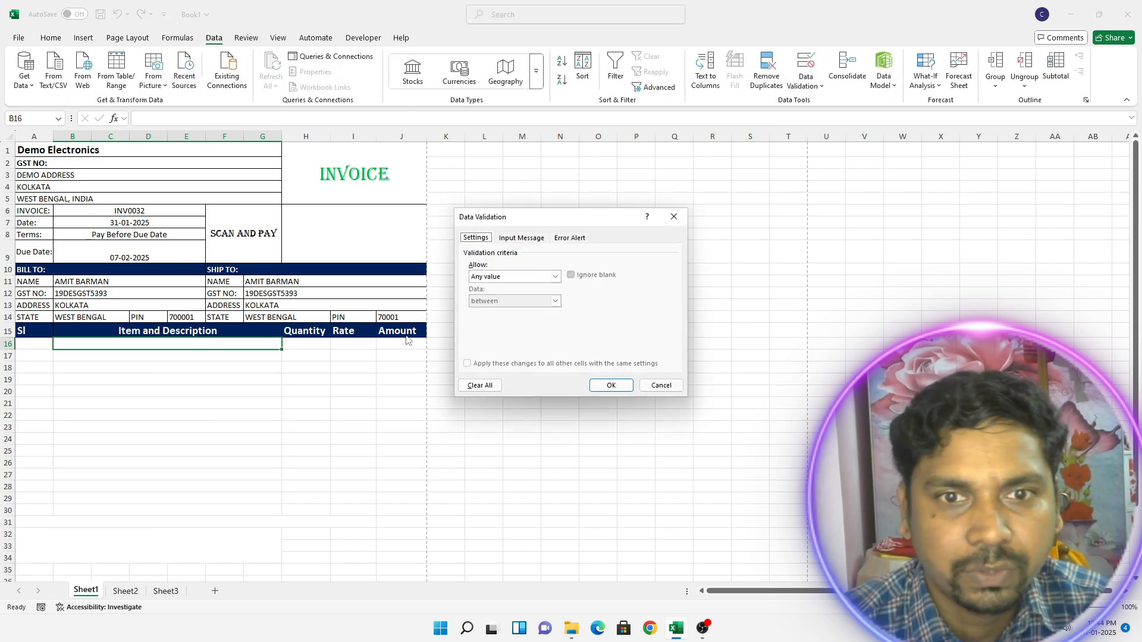
left_click(555, 276)
left_click(546, 217)
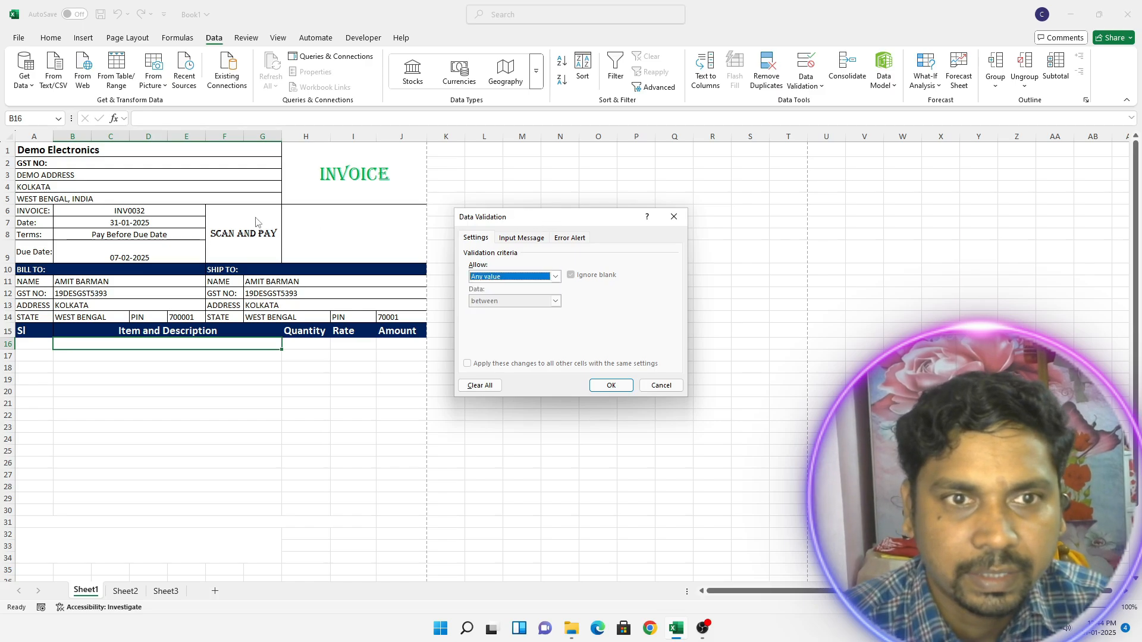
left_click_drag(505, 219, 193, 210)
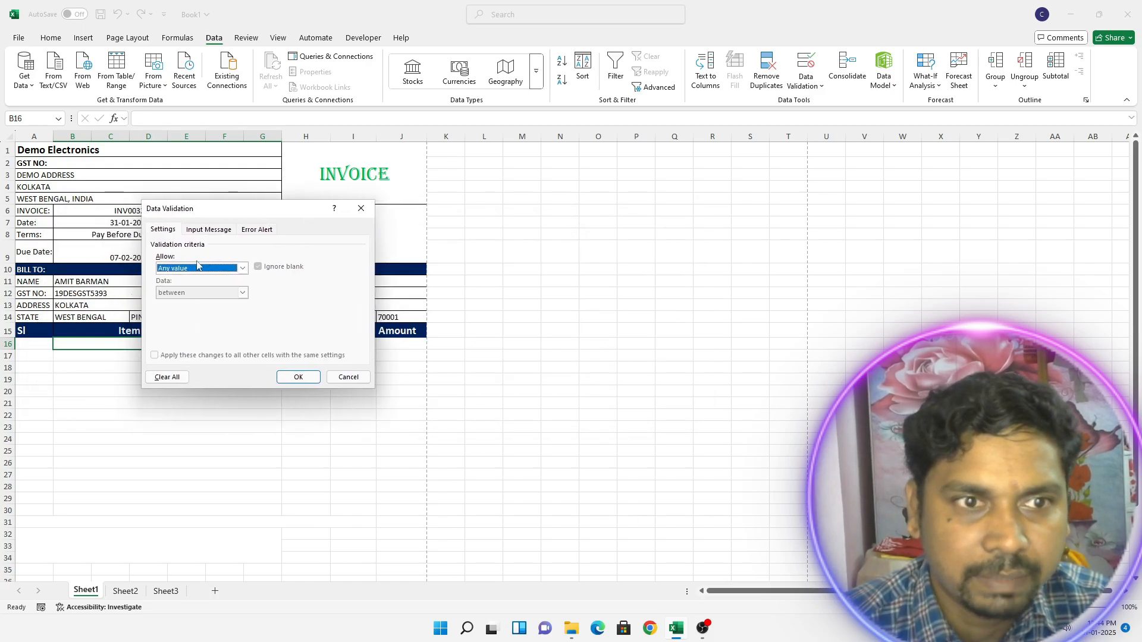
left_click(242, 268)
left_click(228, 294)
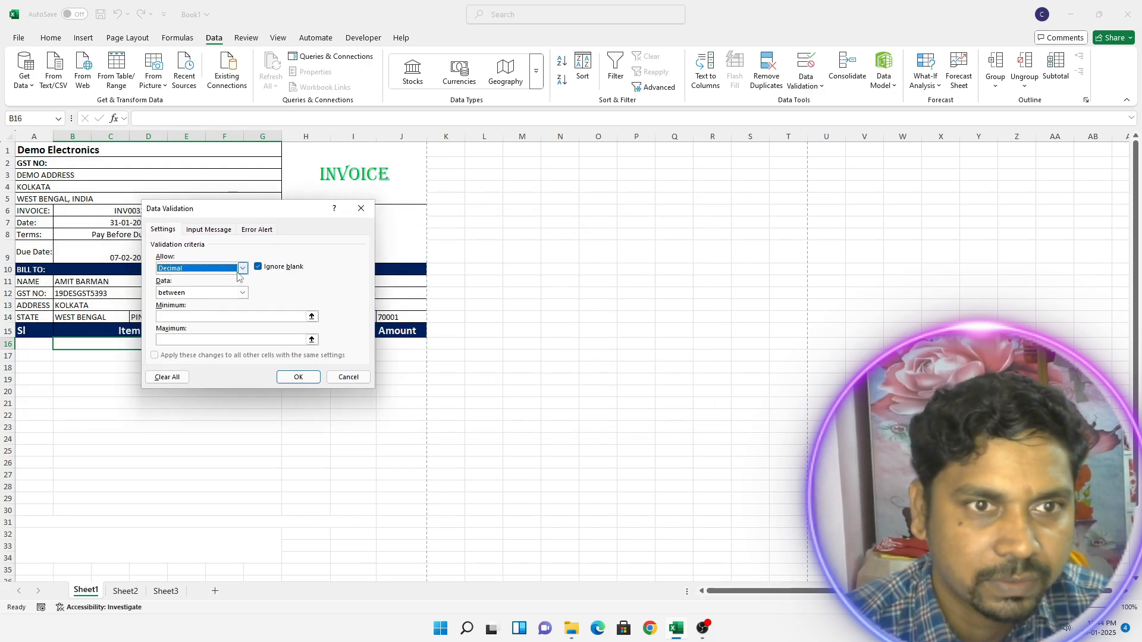
left_click(242, 268)
left_click(220, 301)
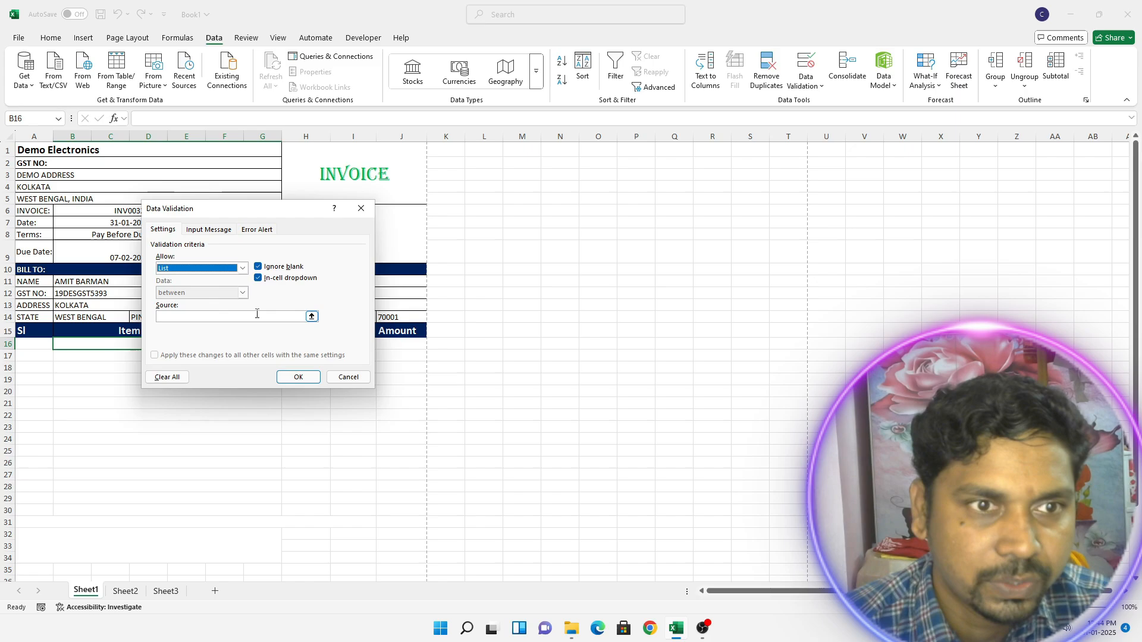
Step: Set the list source to the product names in Sheet2!$B$4:$B$9 and apply the validation to B16
left_click(312, 316)
left_click(119, 593)
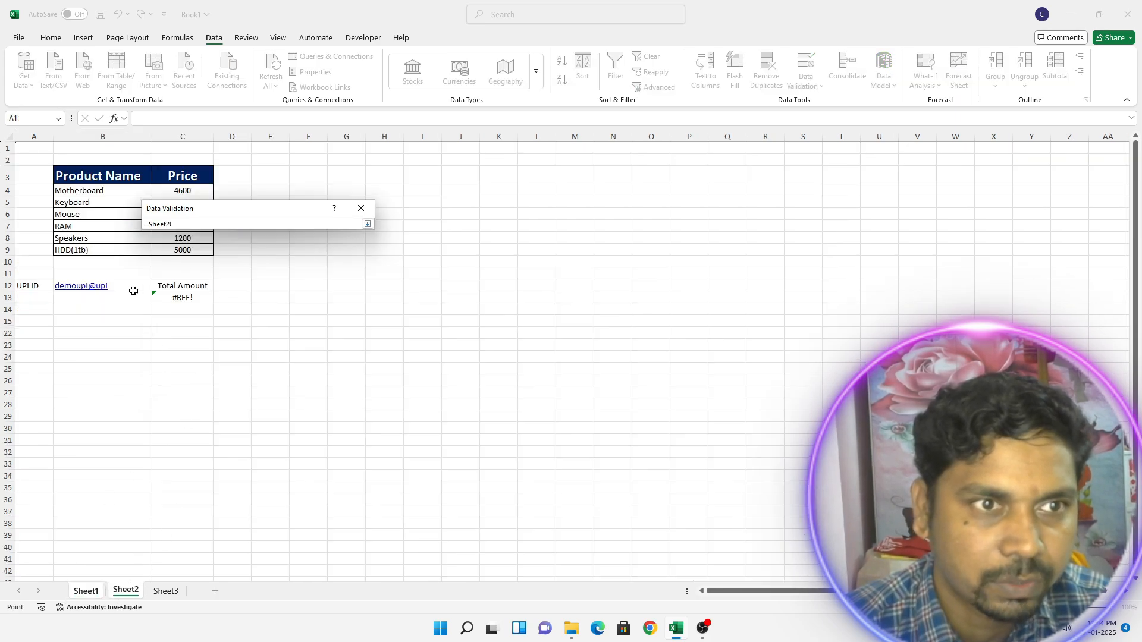
left_click_drag(96, 194, 92, 250)
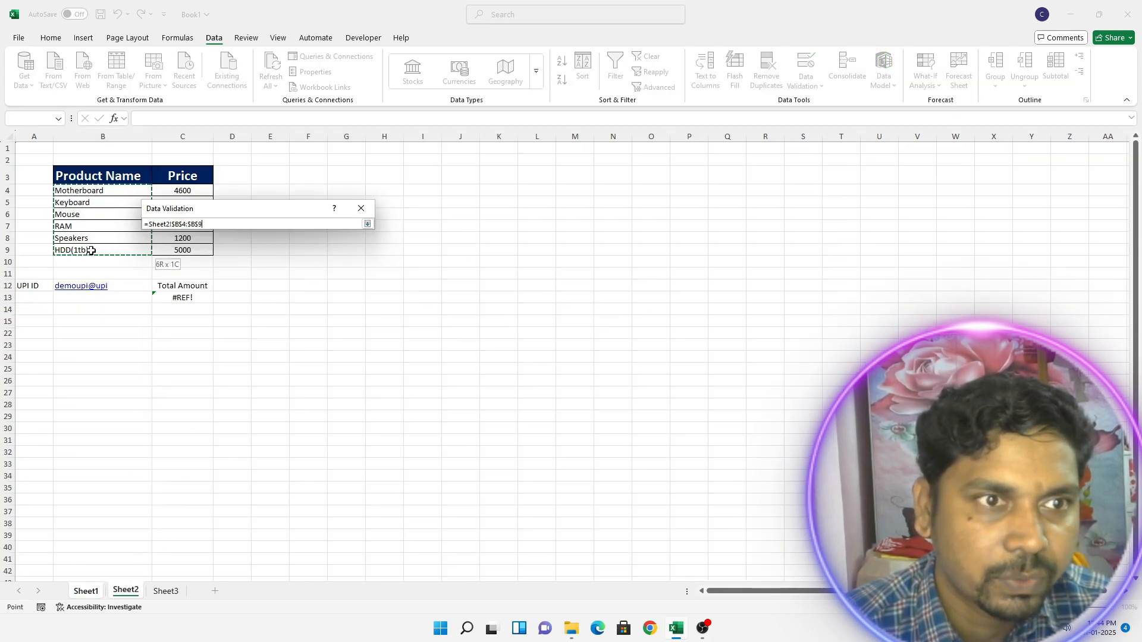
key("Return")
left_click(297, 379)
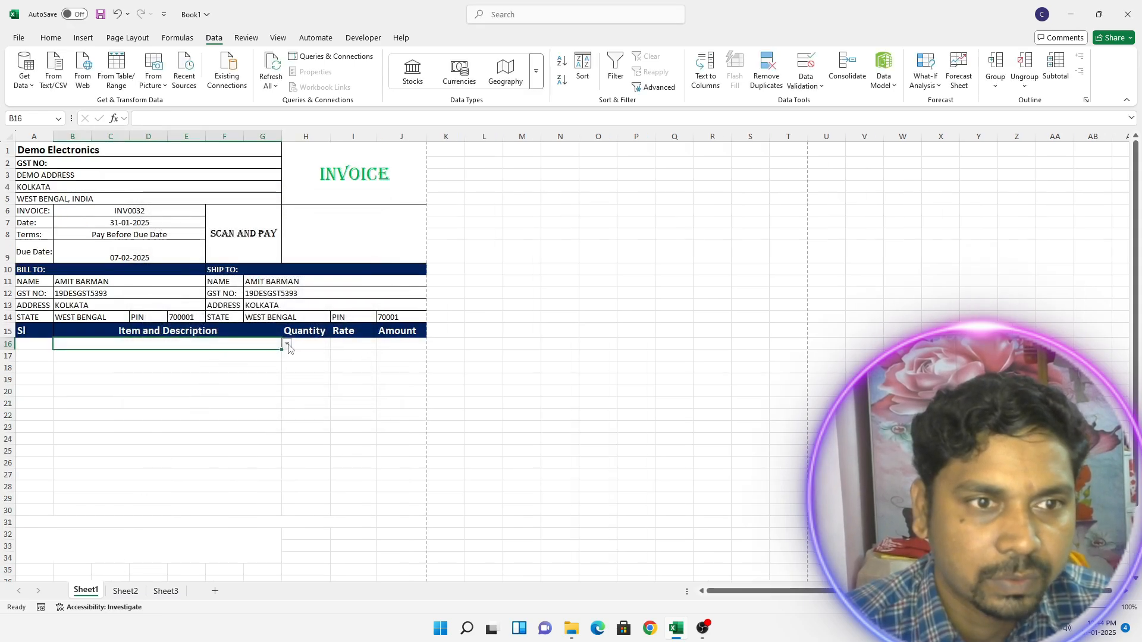
Step: Choose Motherboard as the item in B16 and extend the cell's product list down to row 30
left_click(287, 344)
left_click(270, 357)
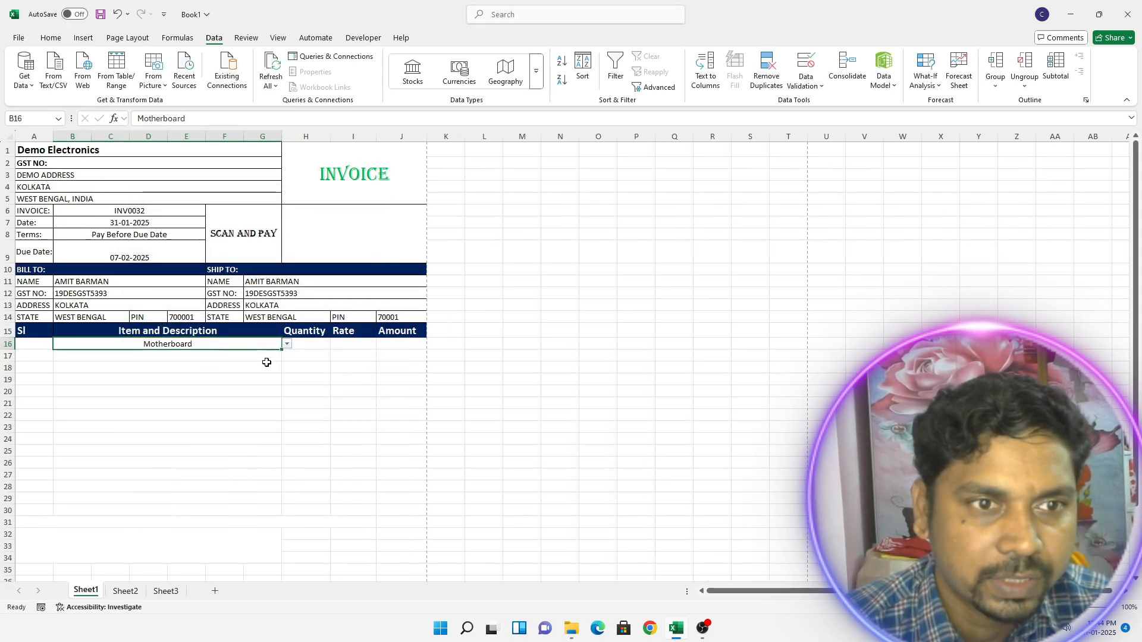
left_click_drag(281, 350, 275, 512)
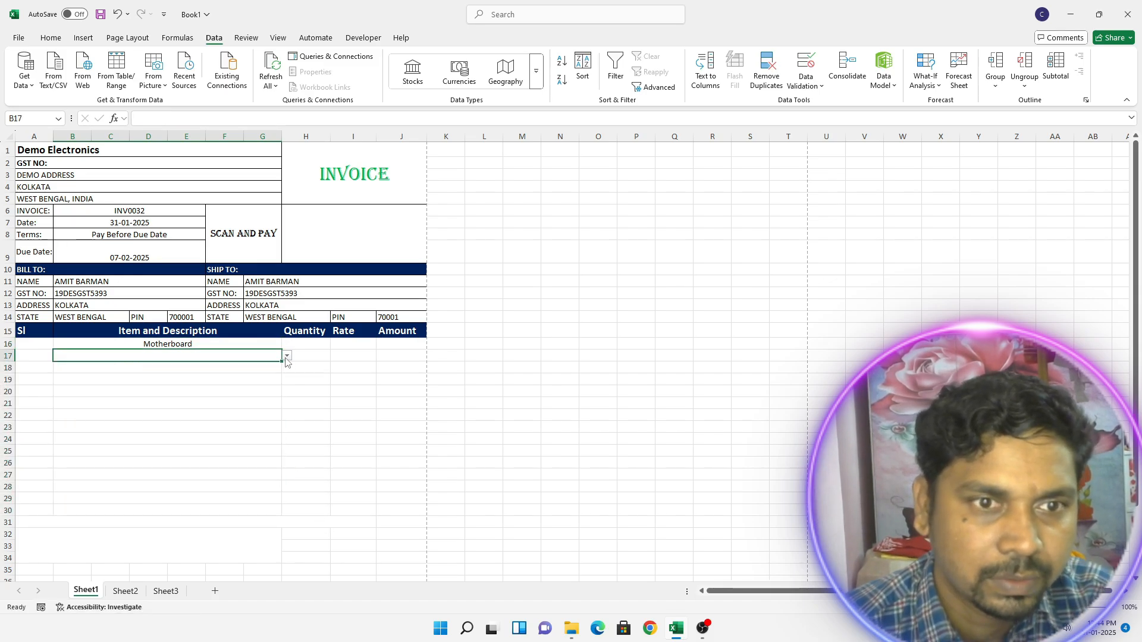
Step: Test the product lists in B17 and B18 by choosing Keyboard in each, and clear both entries
left_click(287, 358)
left_click(270, 379)
left_click(264, 368)
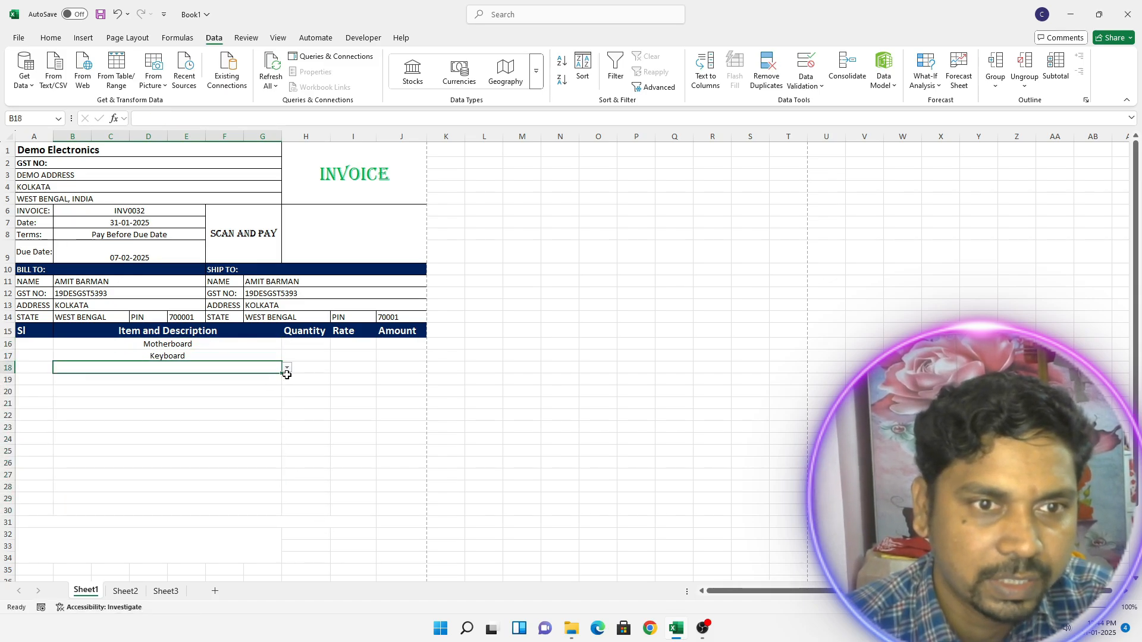
left_click(288, 368)
left_click(262, 390)
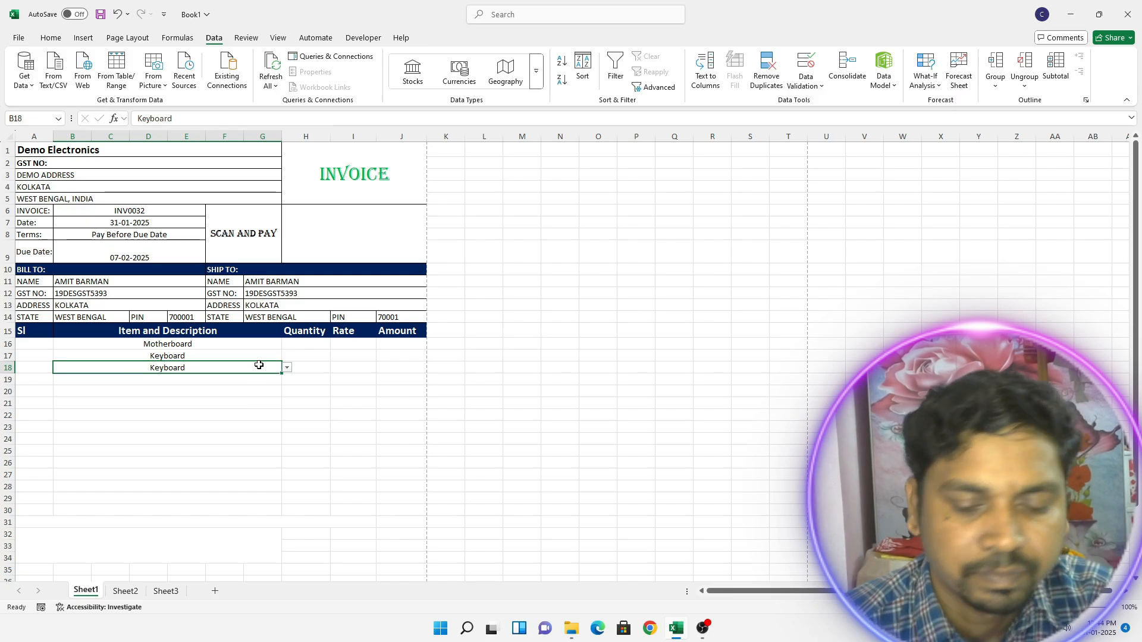
key("Delete")
left_click(245, 355)
key("Delete")
Step: Enter =VLOOKUP(B16,Sheet2!B4:C9,2,FALSE) in I16 to fetch the selected product's rate
left_click(340, 346)
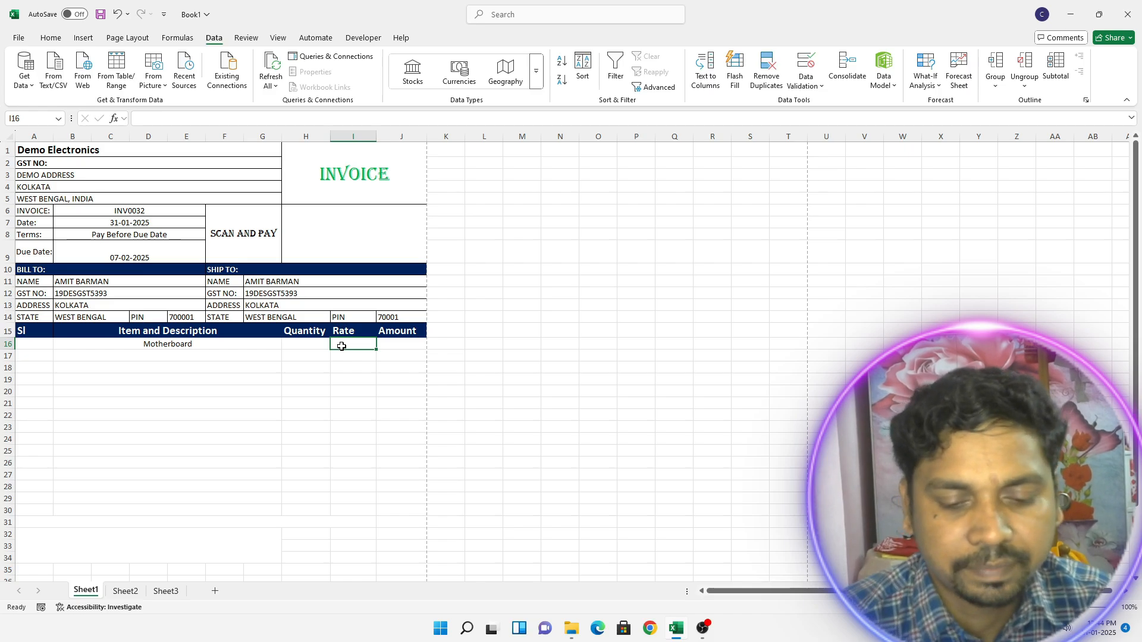
type("=")
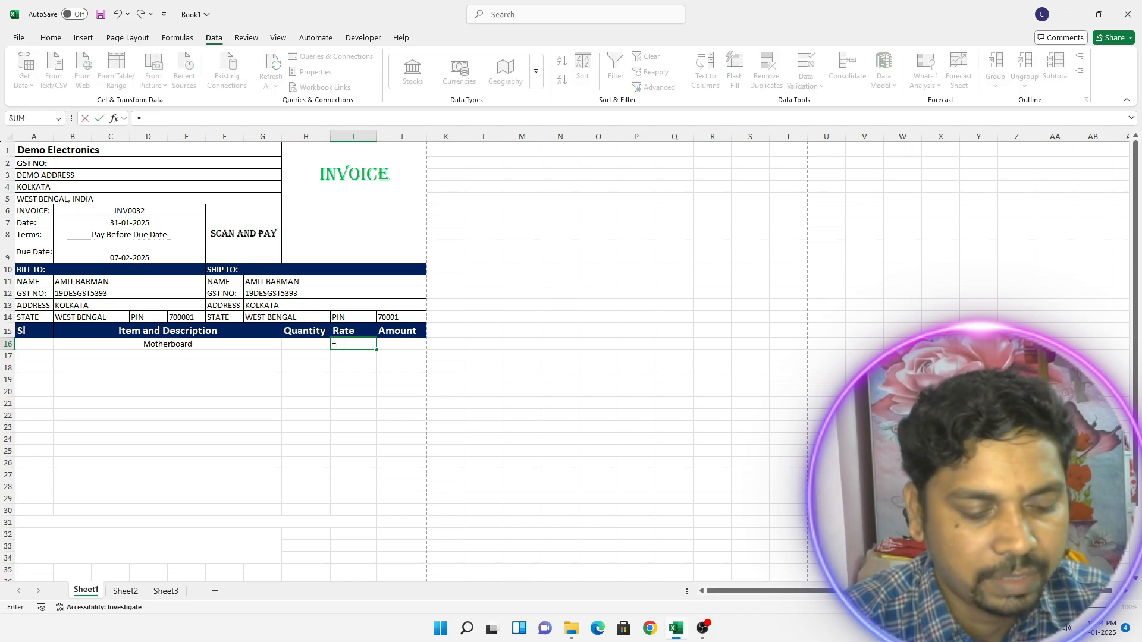
type("VL")
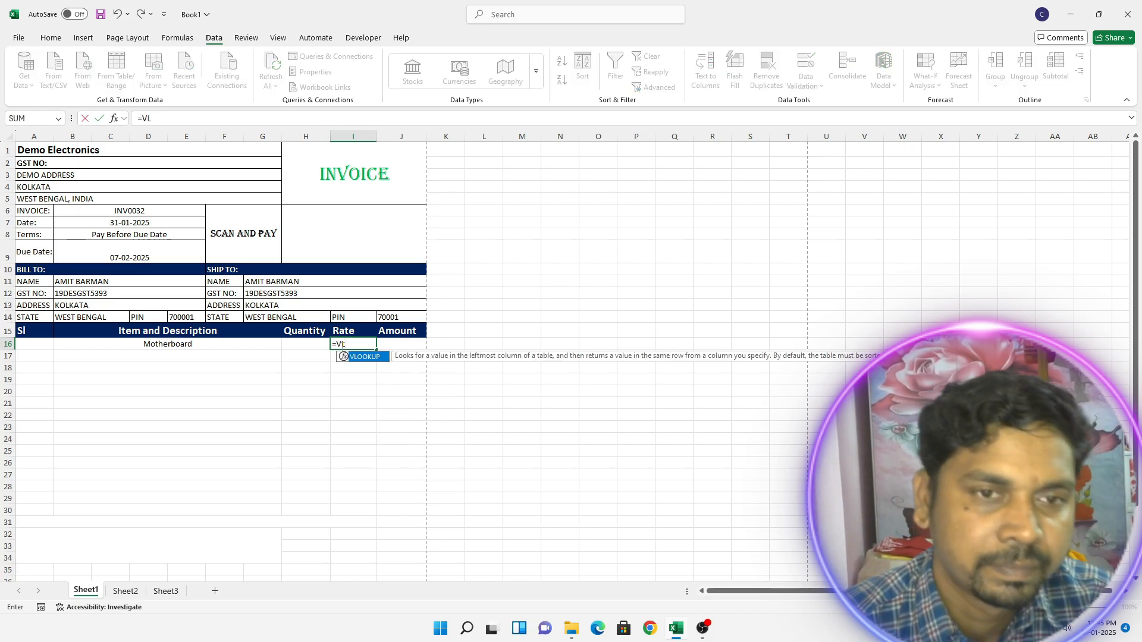
key("Tab")
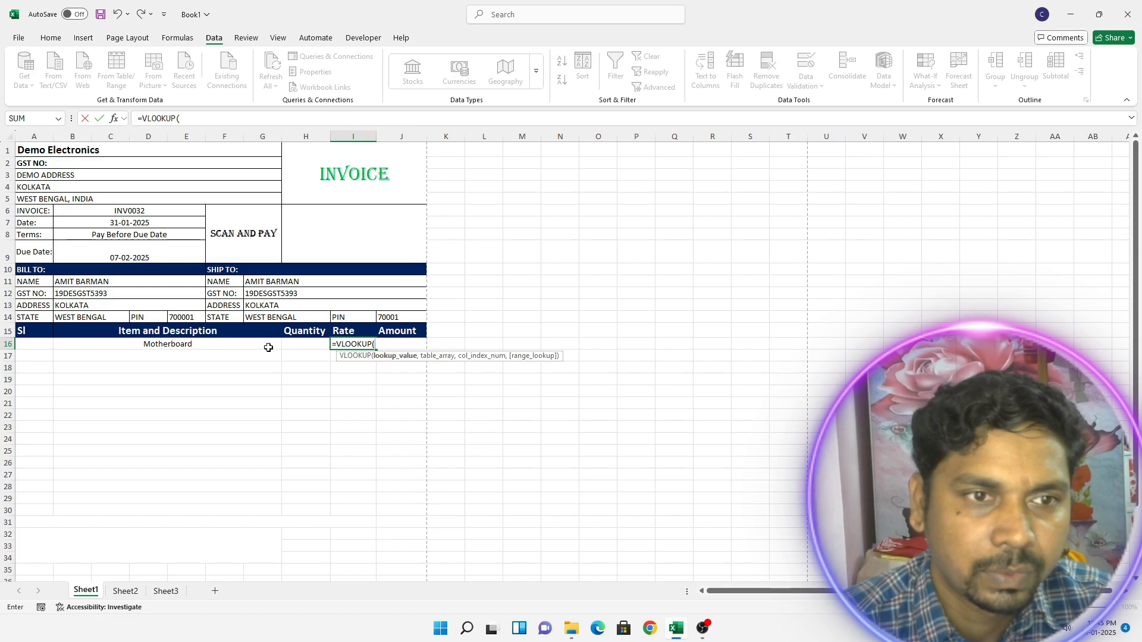
mouse_move(237, 344)
left_mouse_down()
mouse_move(224, 484)
mouse_move(234, 347)
left_mouse_up()
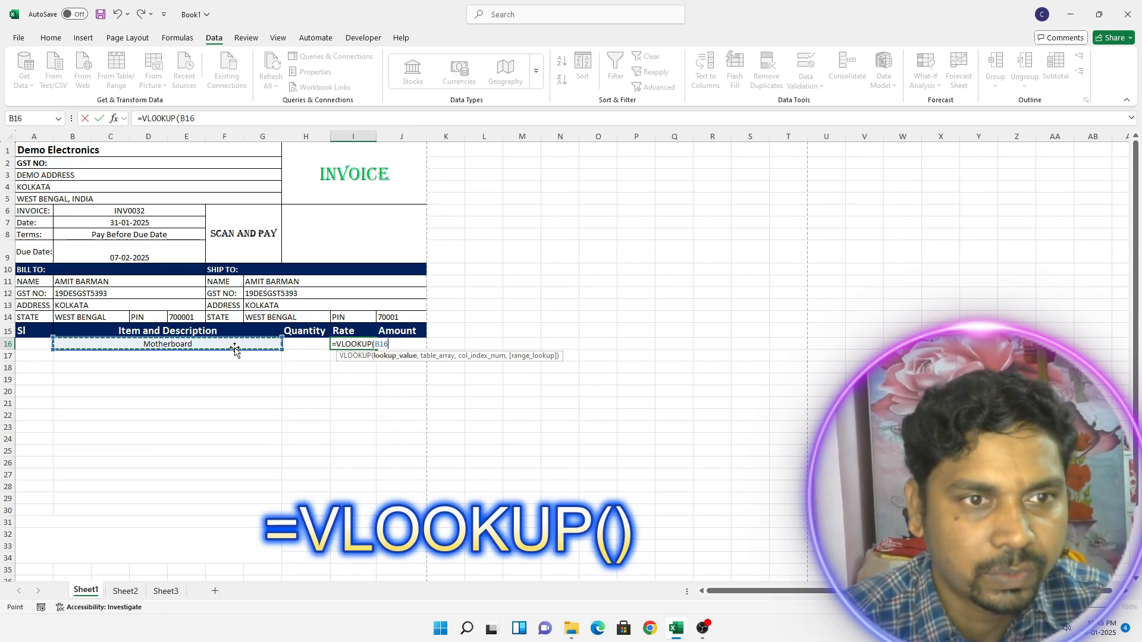
type(",")
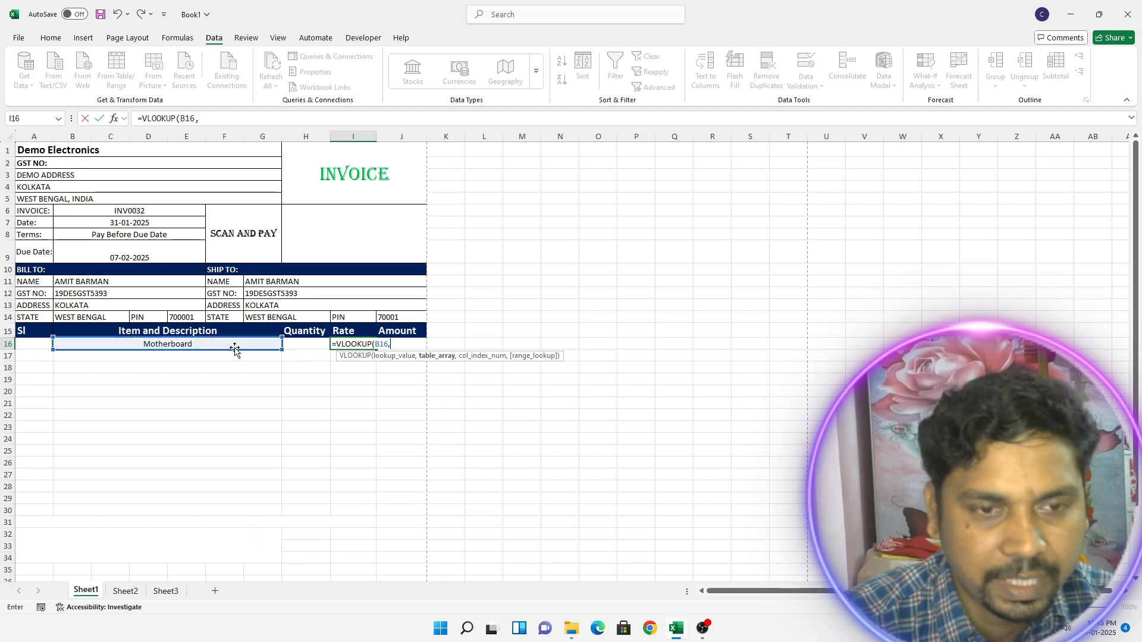
left_click(124, 591)
left_click_drag(75, 194, 171, 250)
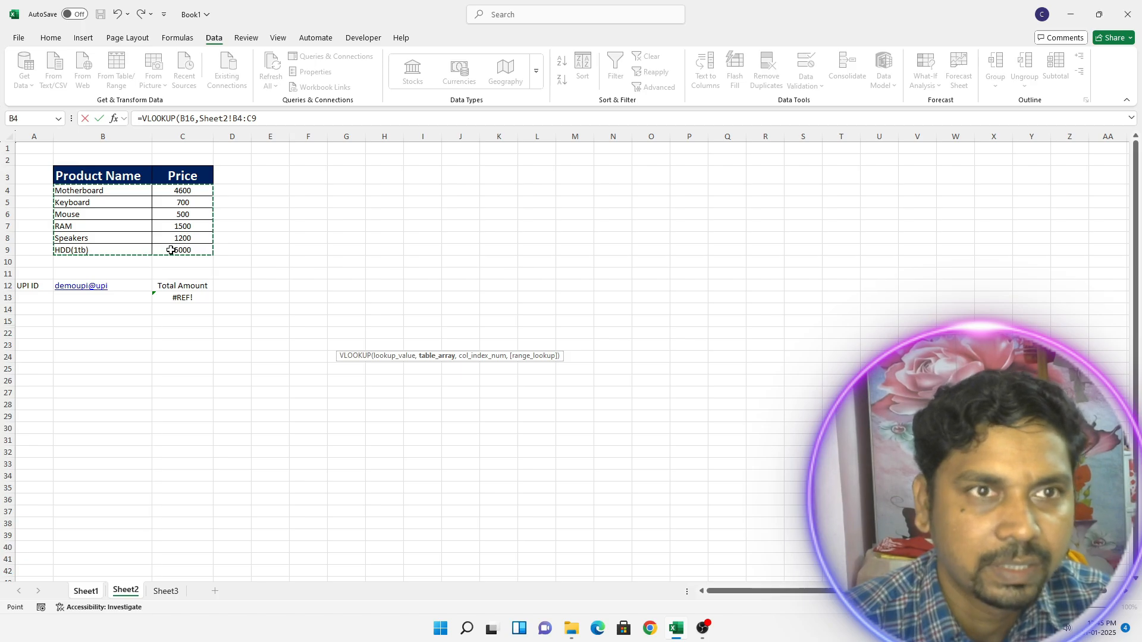
left_click(286, 118)
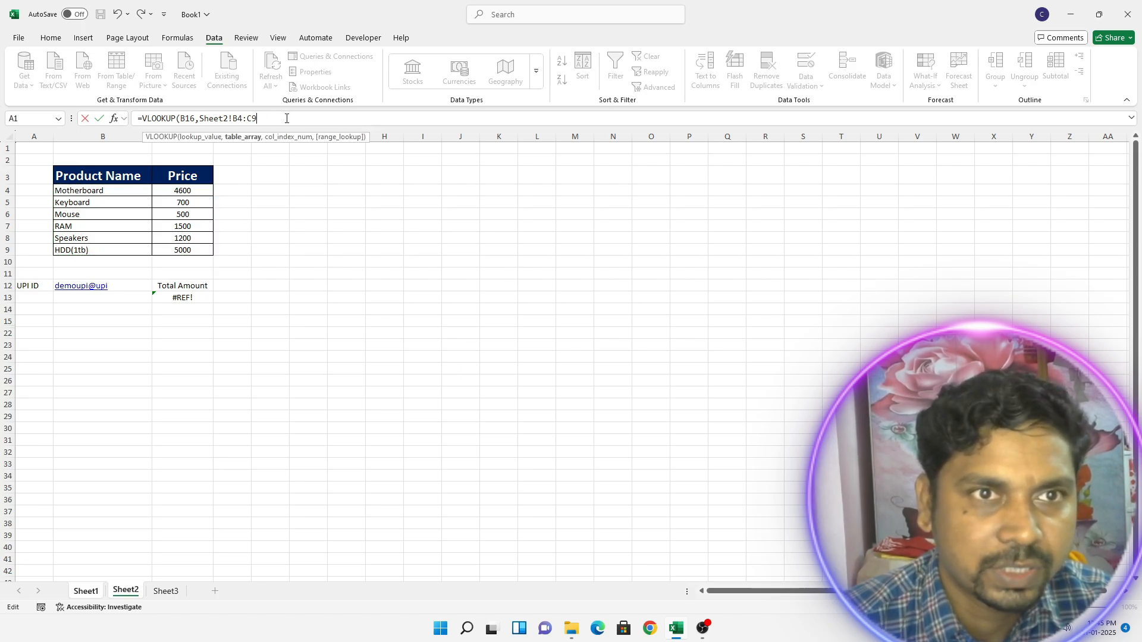
type(",")
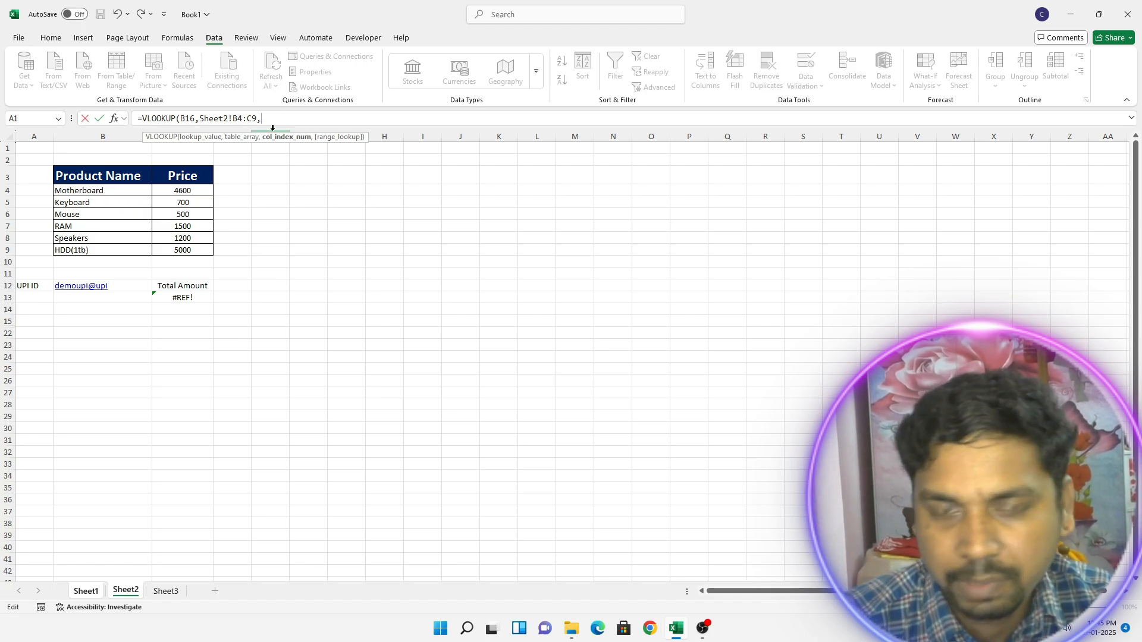
type("2,")
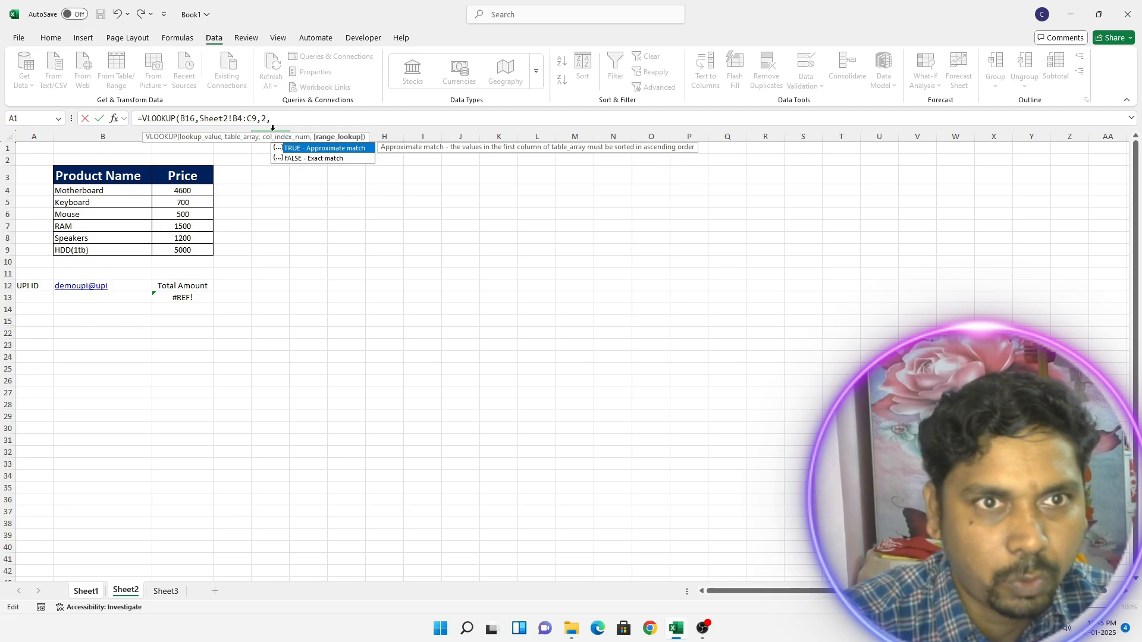
type("FALSE")
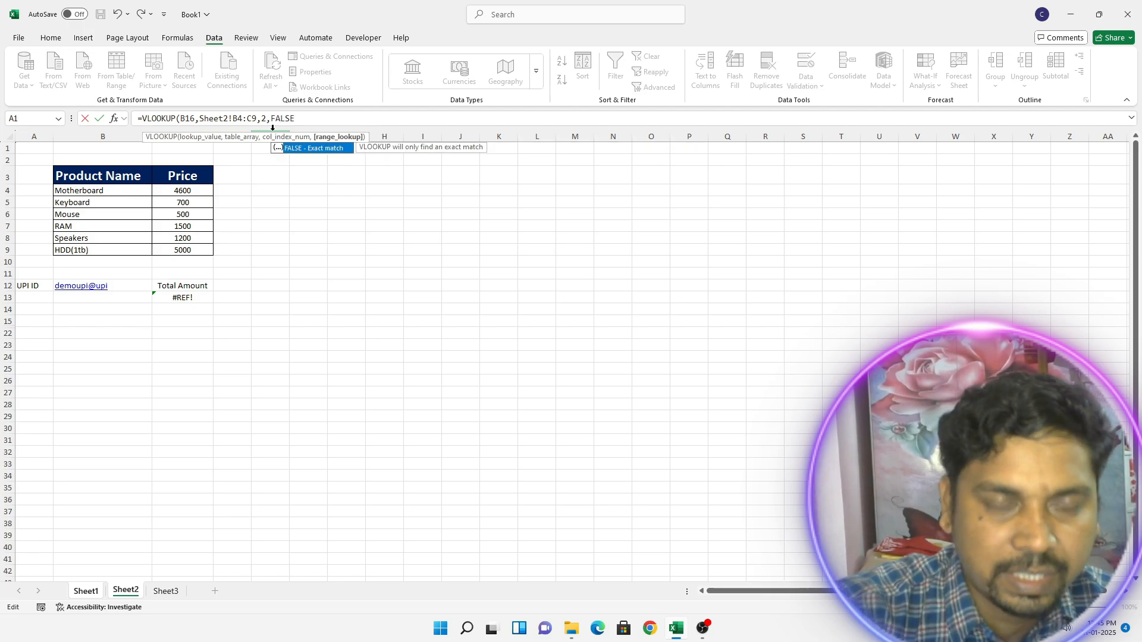
type(")")
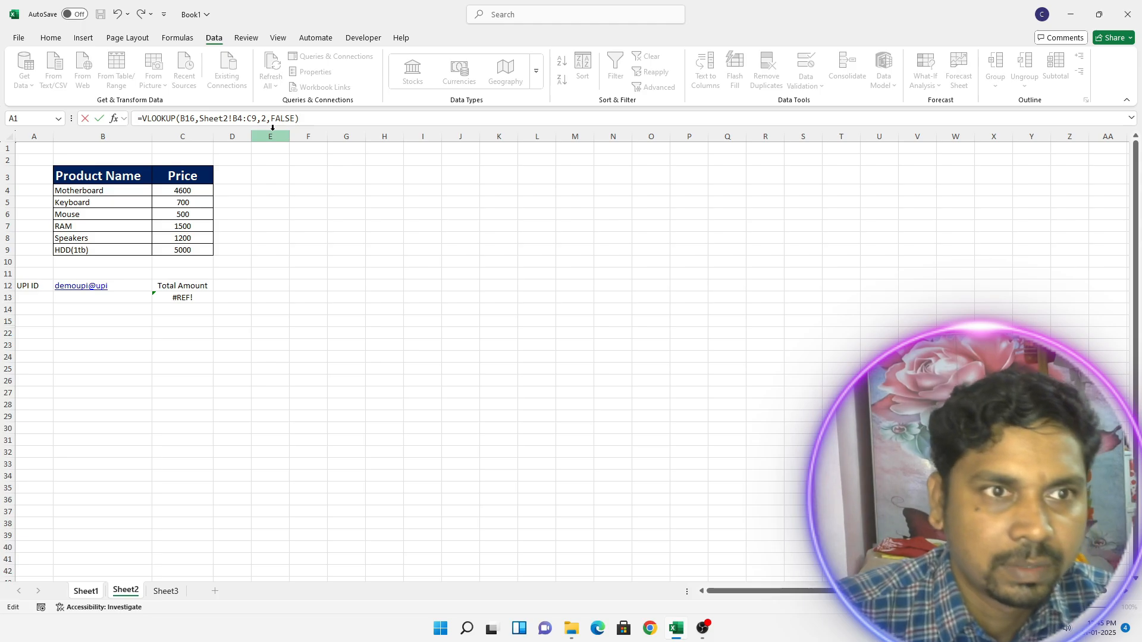
key("Return")
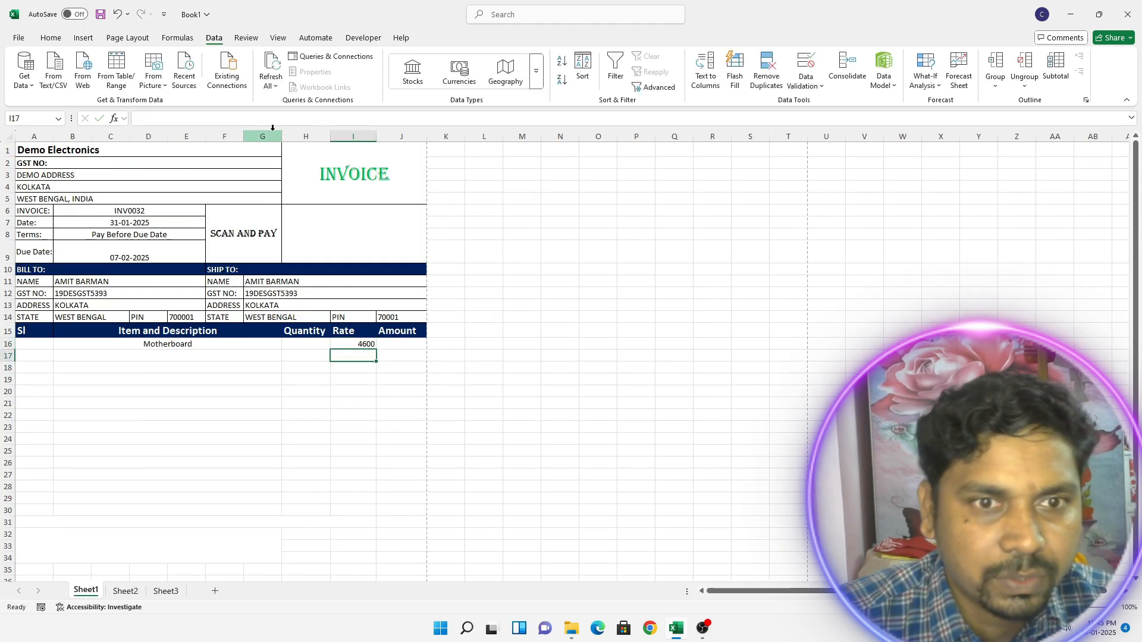
Step: Change the item in B16 to Mouse and check the rate lookup in I16
left_click(364, 345)
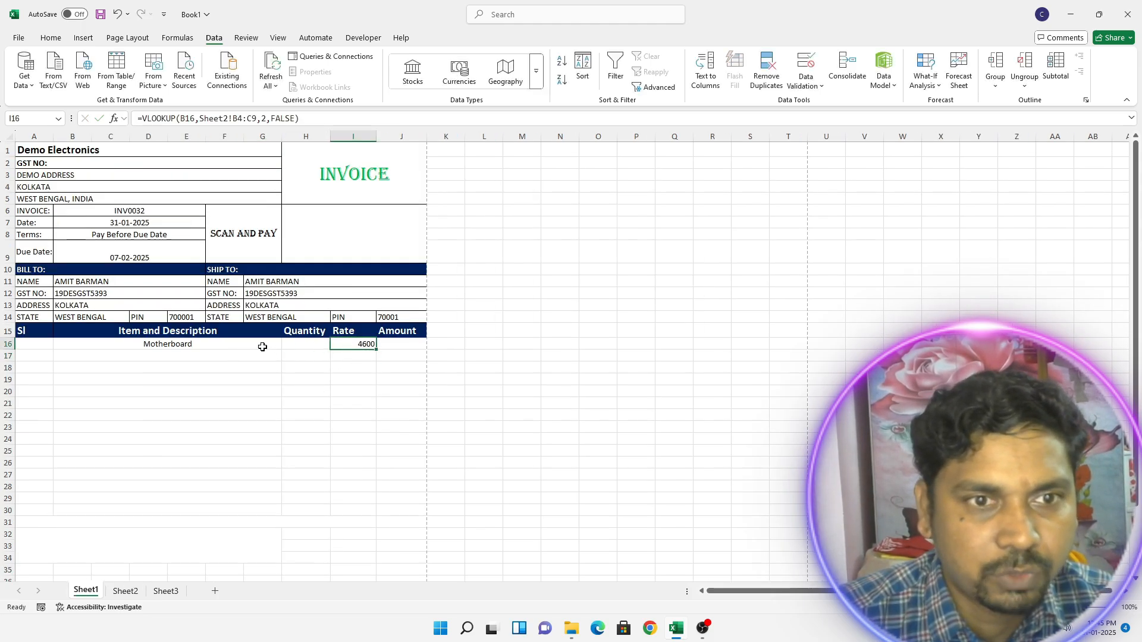
left_click(262, 347)
left_click(287, 344)
left_click(219, 375)
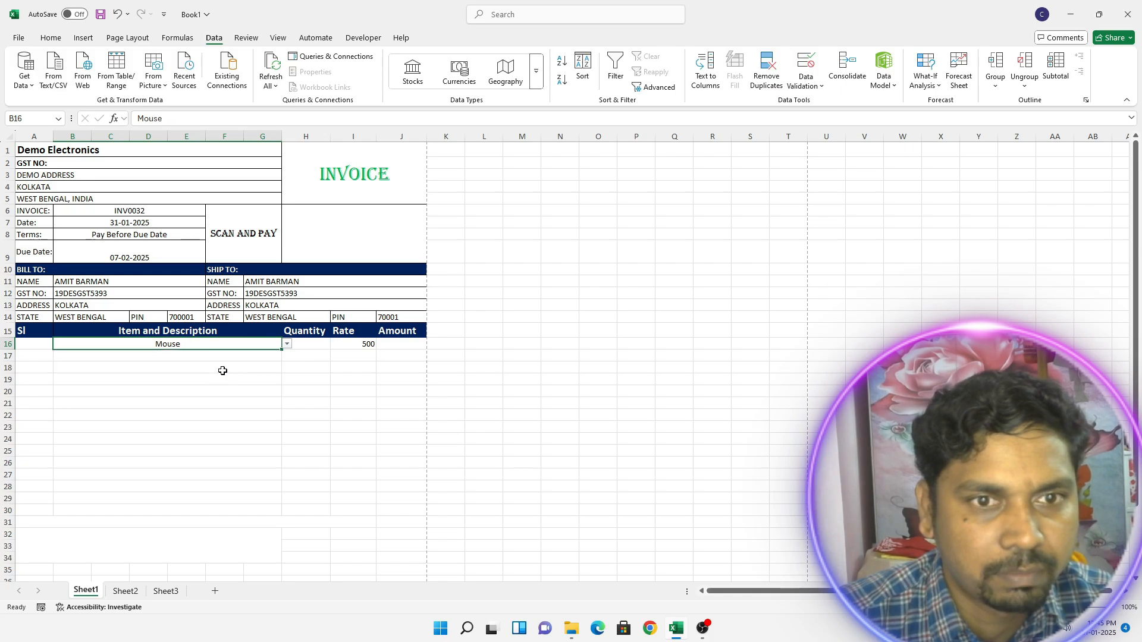
left_click(360, 345)
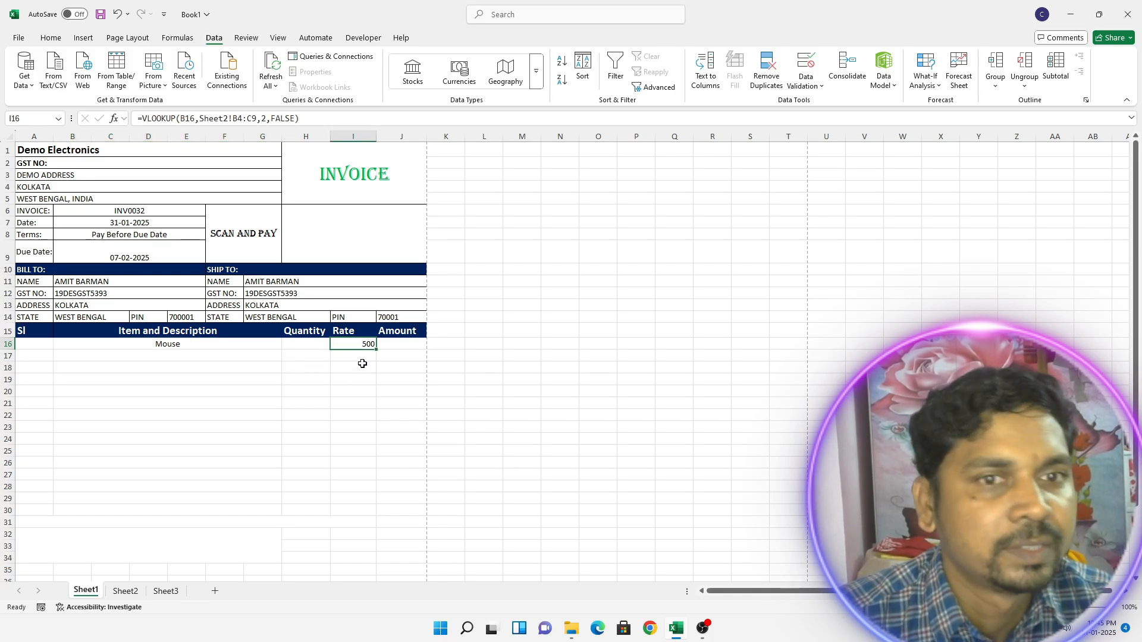
Step: Copy the VLOOKUP formula from I16 down the Rate column to I30 and inspect a copied formula
left_click(360, 367)
left_click(362, 344)
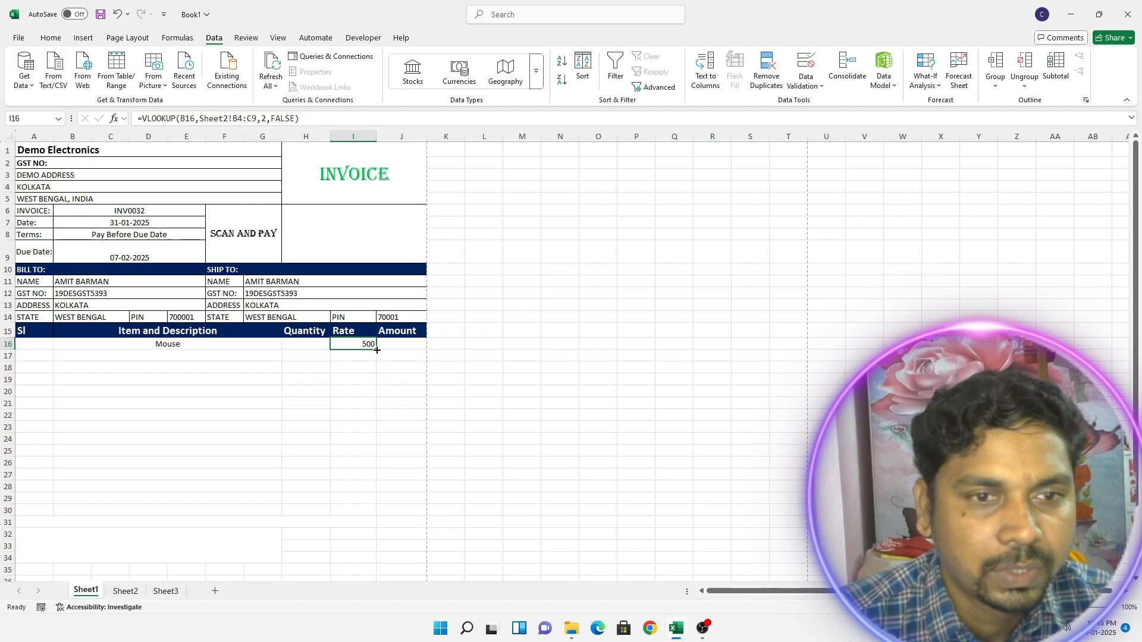
left_click_drag(376, 348, 369, 513)
left_click(357, 415)
left_click(360, 368)
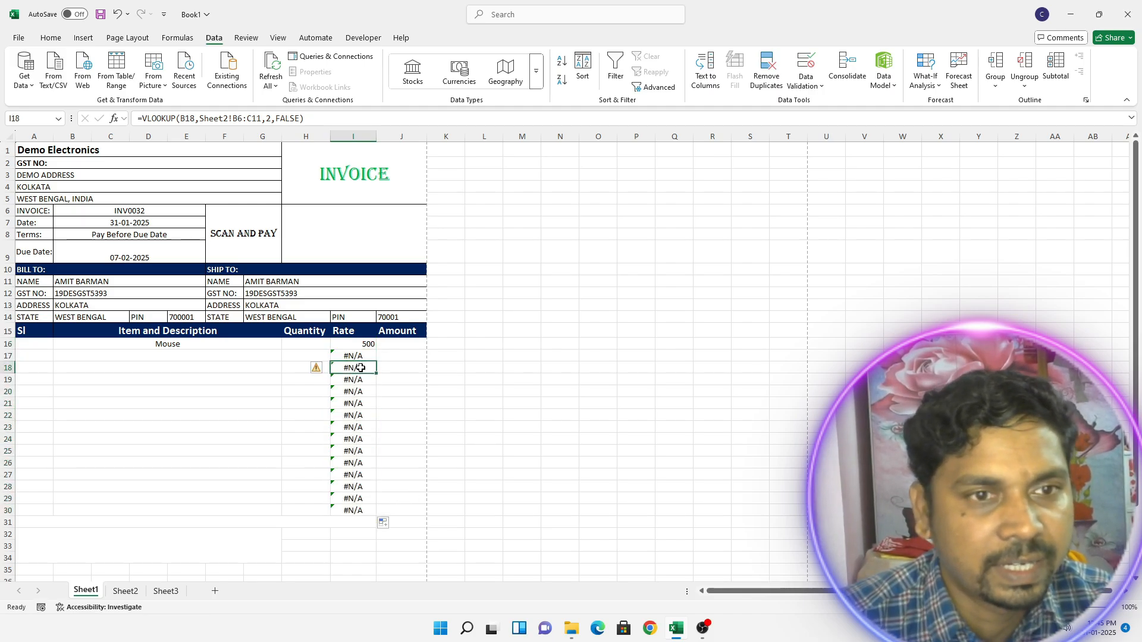
Step: Choose Keyboard as the item in B17 and go back to the rate formula in I16
left_click(192, 355)
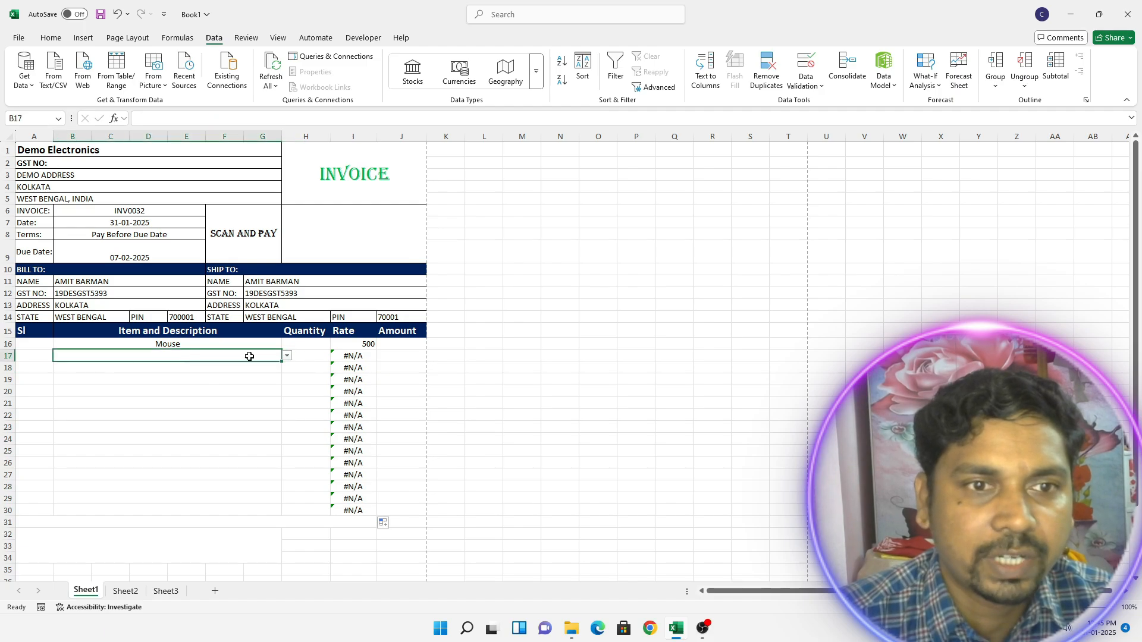
left_click(287, 356)
left_click(237, 376)
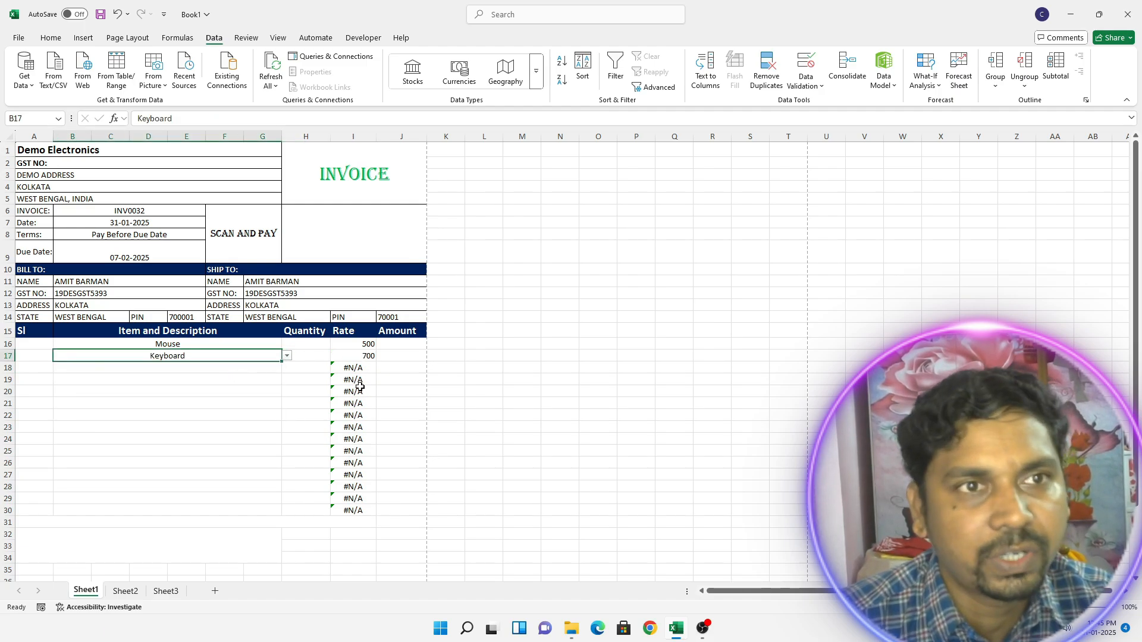
left_click(361, 345)
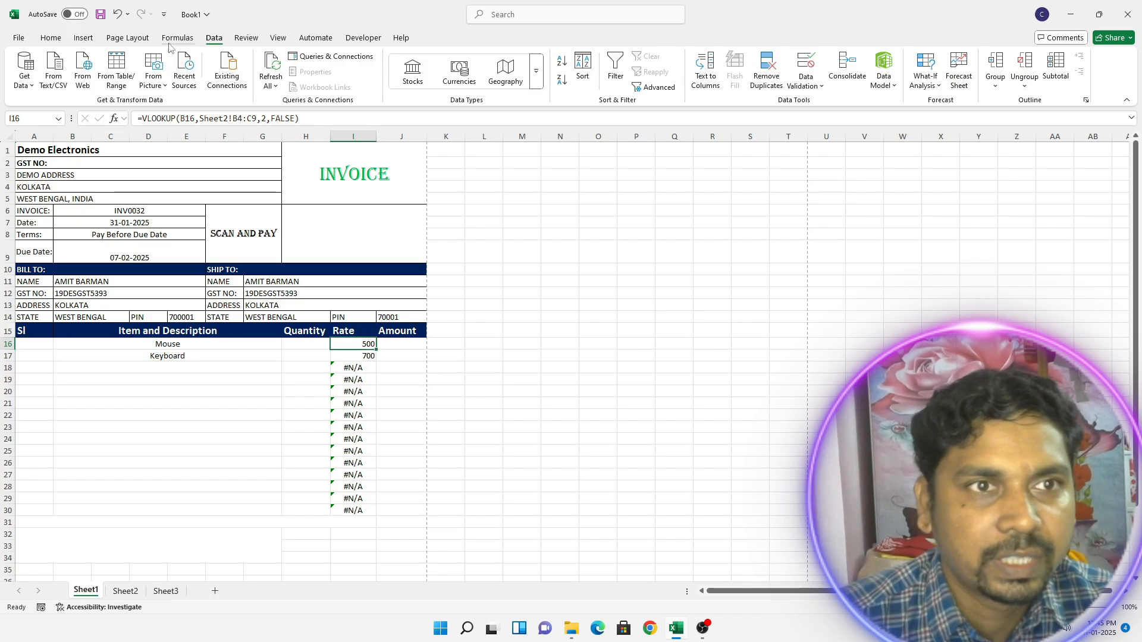
Step: Wrap the VLOOKUP in I16 in IFERROR so it reads =IFERROR(VLOOKUP(B16,Sheet2!B4:C9,2,FALSE),"")
left_click(143, 119)
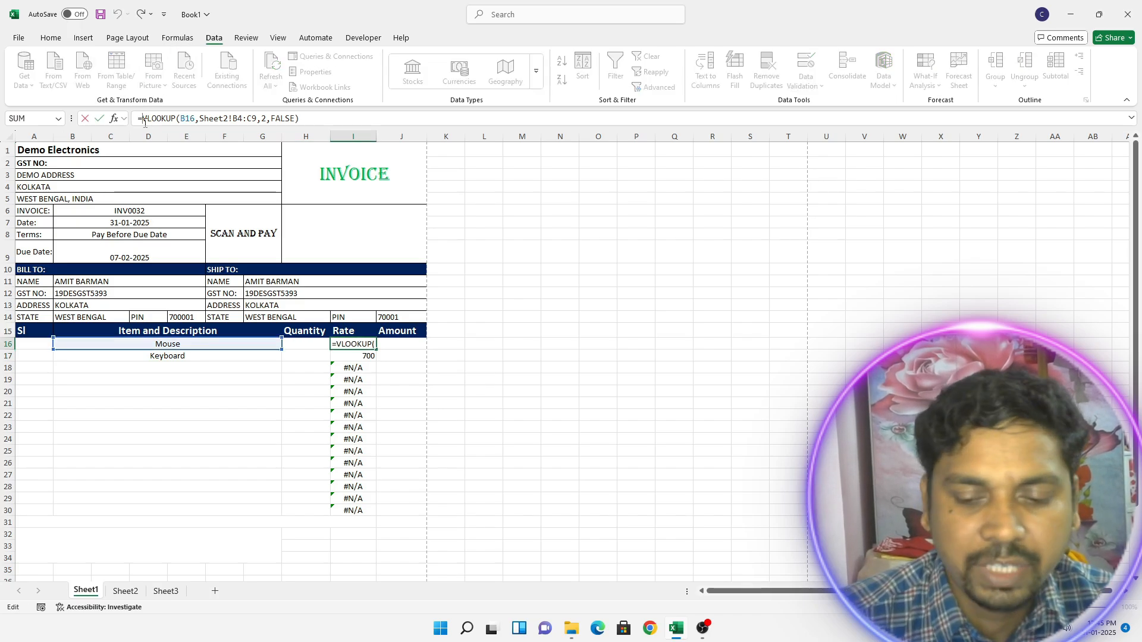
type("IF")
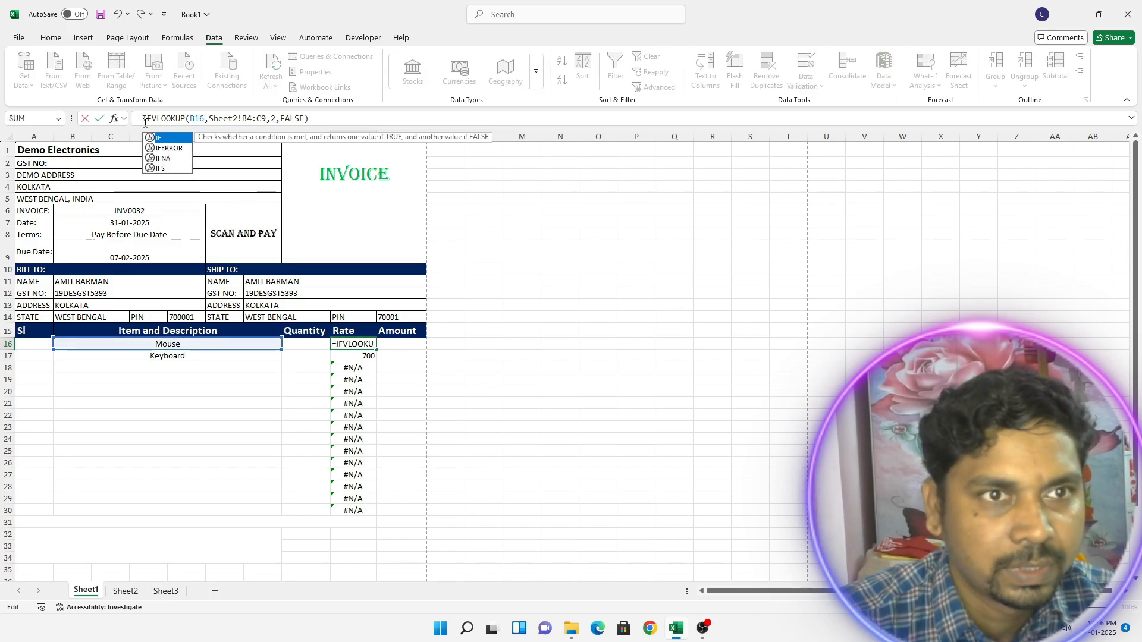
key("Down")
key("Tab")
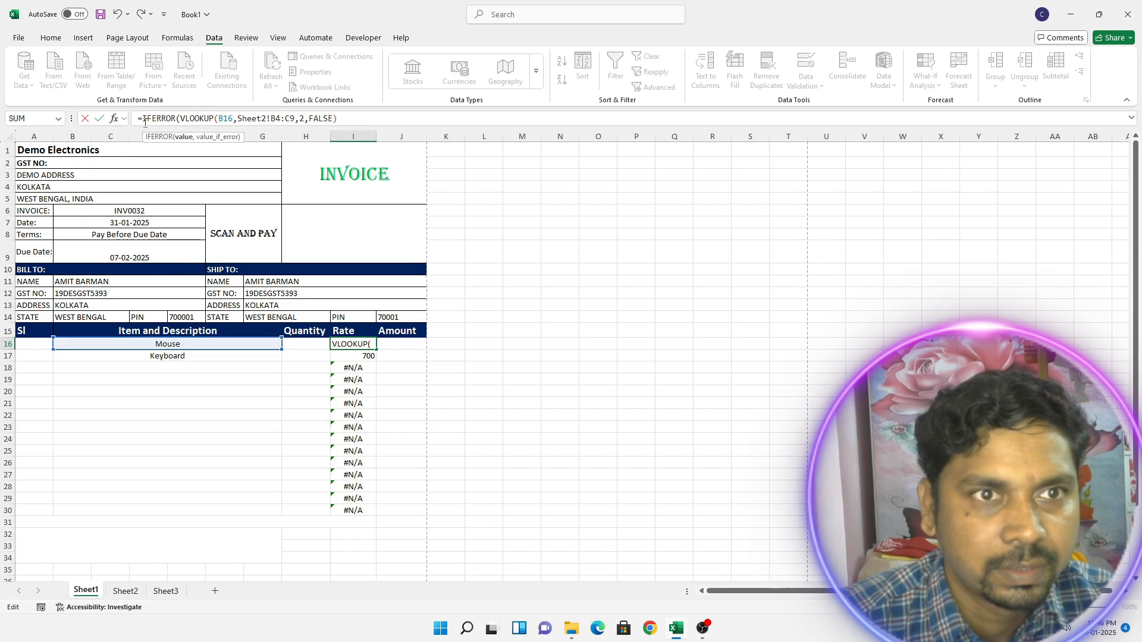
left_click(349, 118)
type(",")
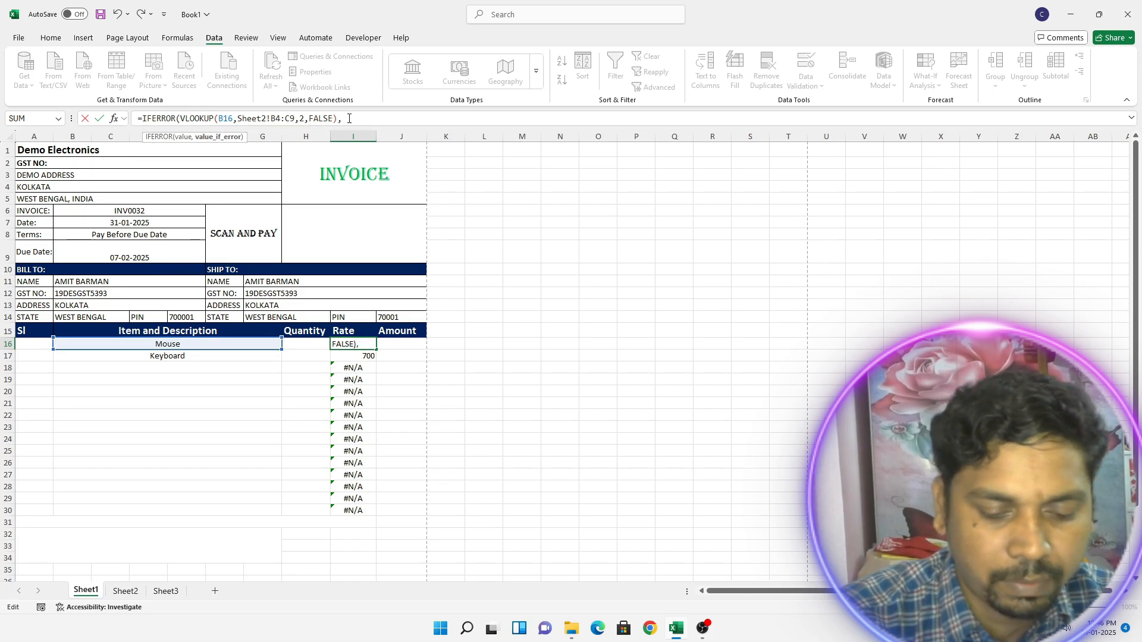
type("\"\"")
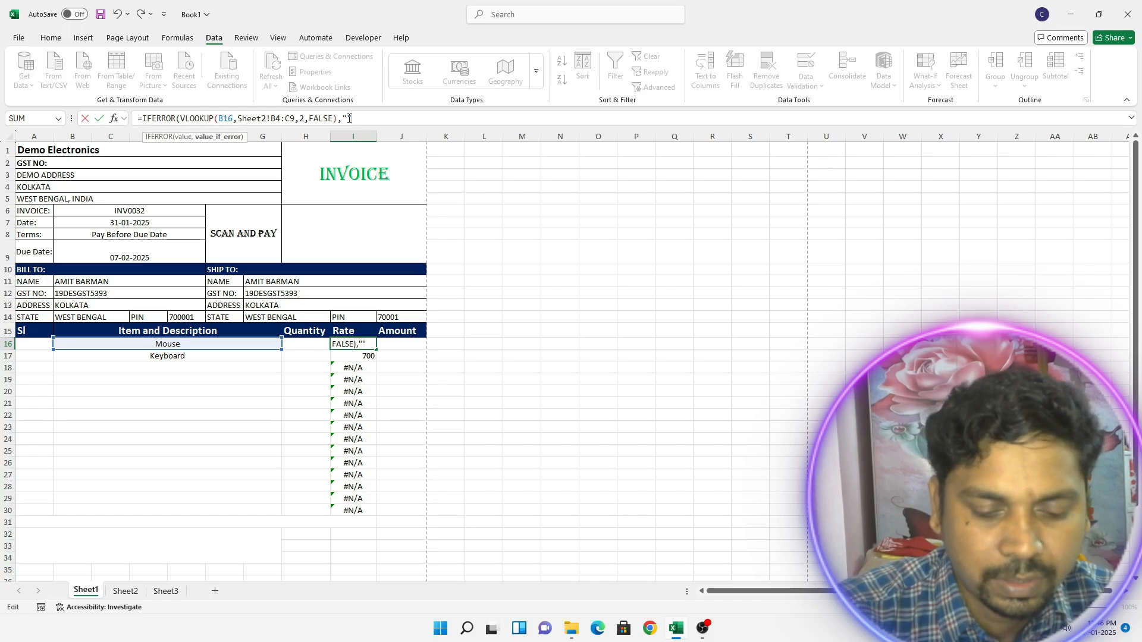
type(")")
key("Return")
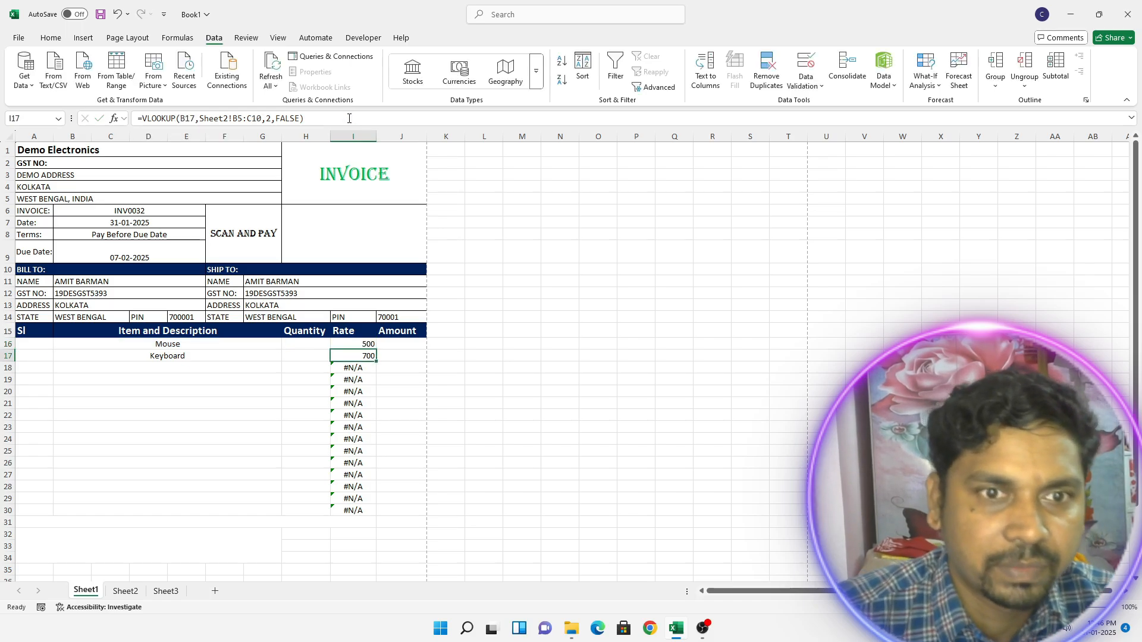
Step: Copy the IFERROR rate formula from I16 down the Rate column to I30
left_click(366, 345)
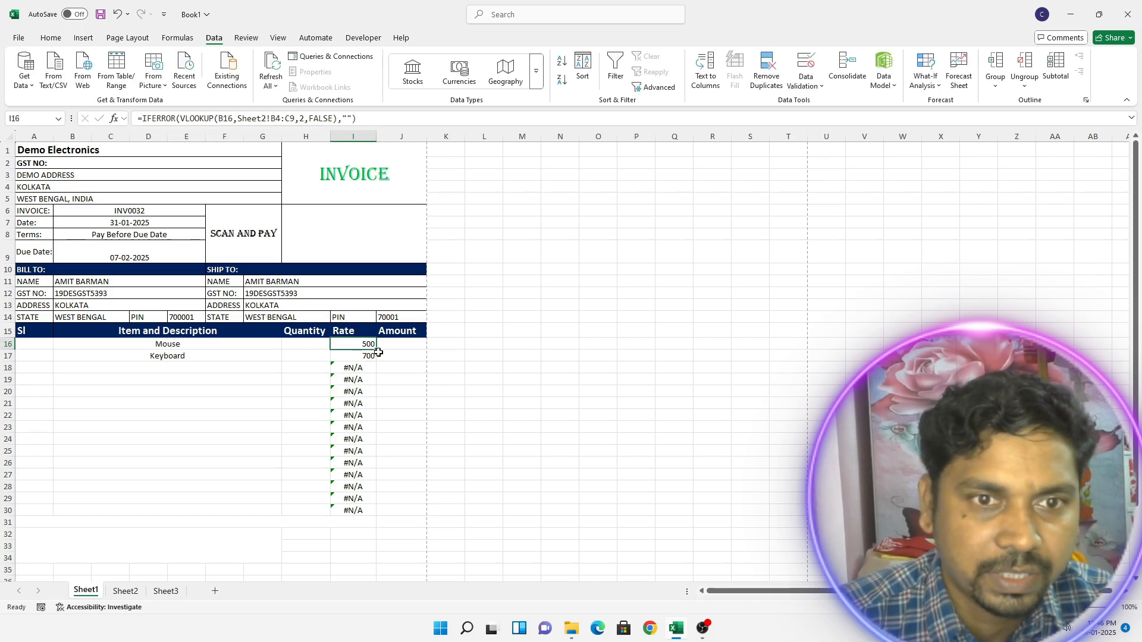
left_click_drag(378, 351, 377, 516)
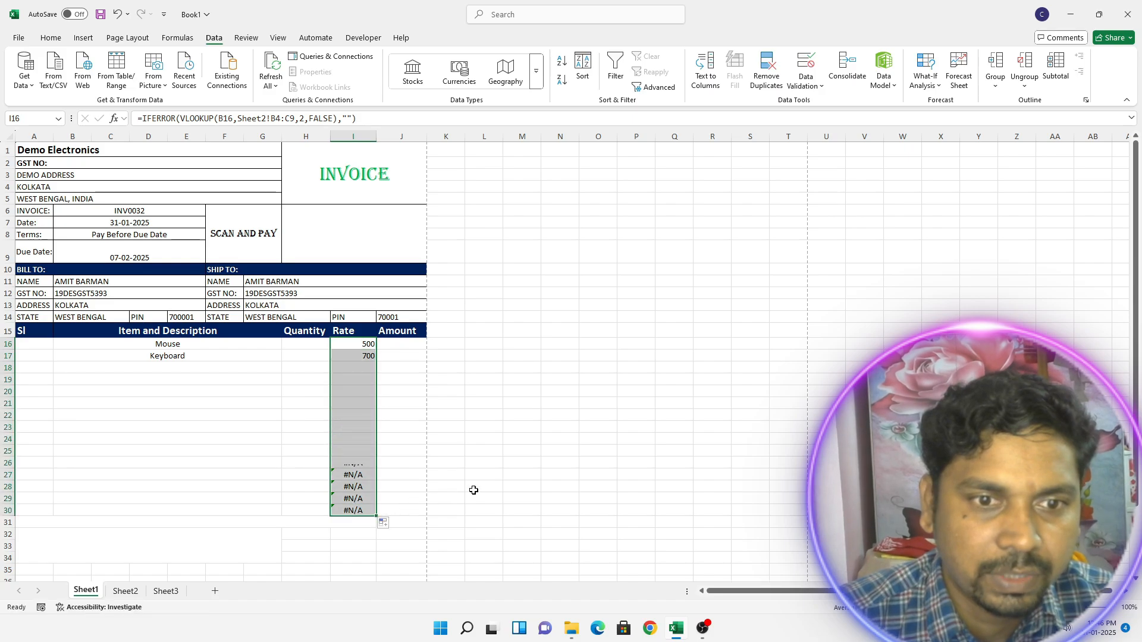
left_click(523, 404)
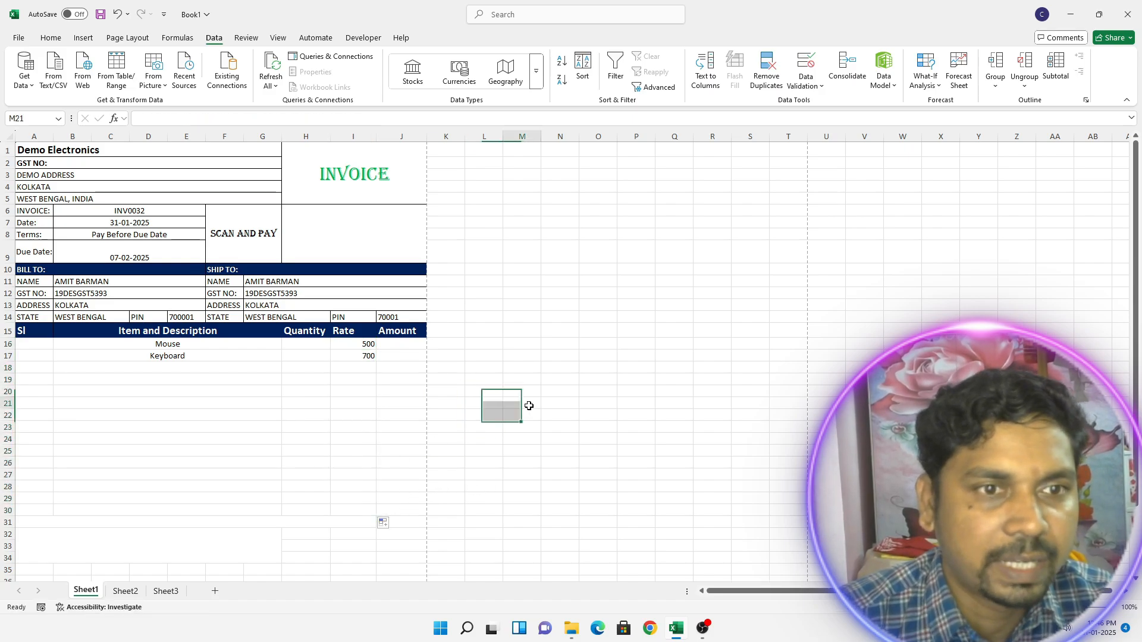
Step: Test the rate lookup in row 18 with Keyboard and Mouse as the item in B18
left_click(228, 367)
left_click(287, 368)
left_click(243, 392)
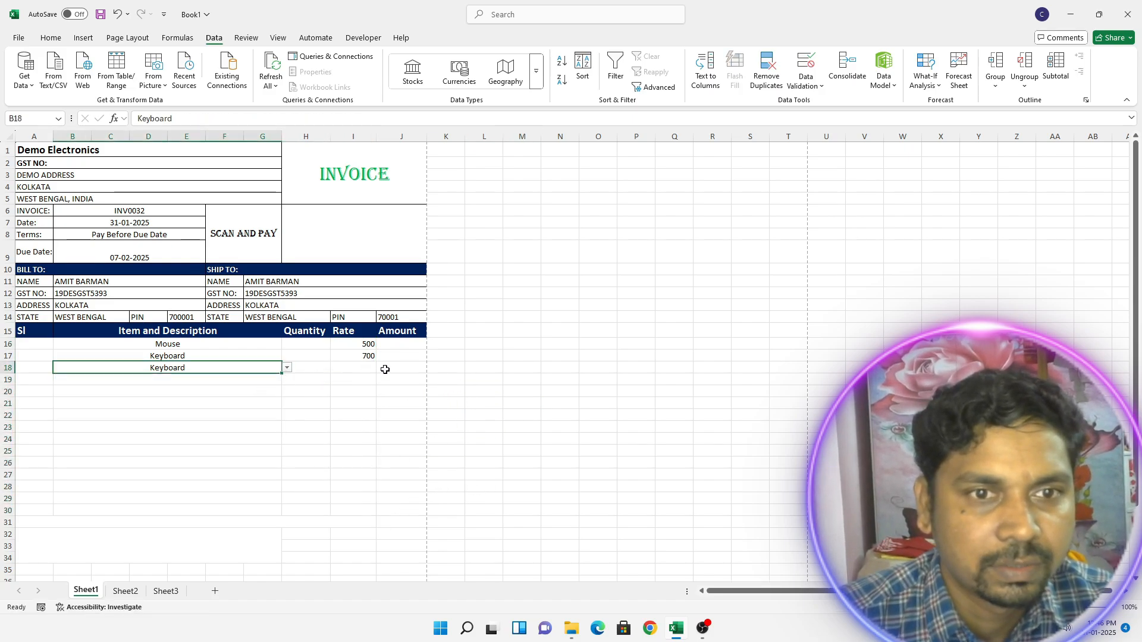
left_click(366, 367)
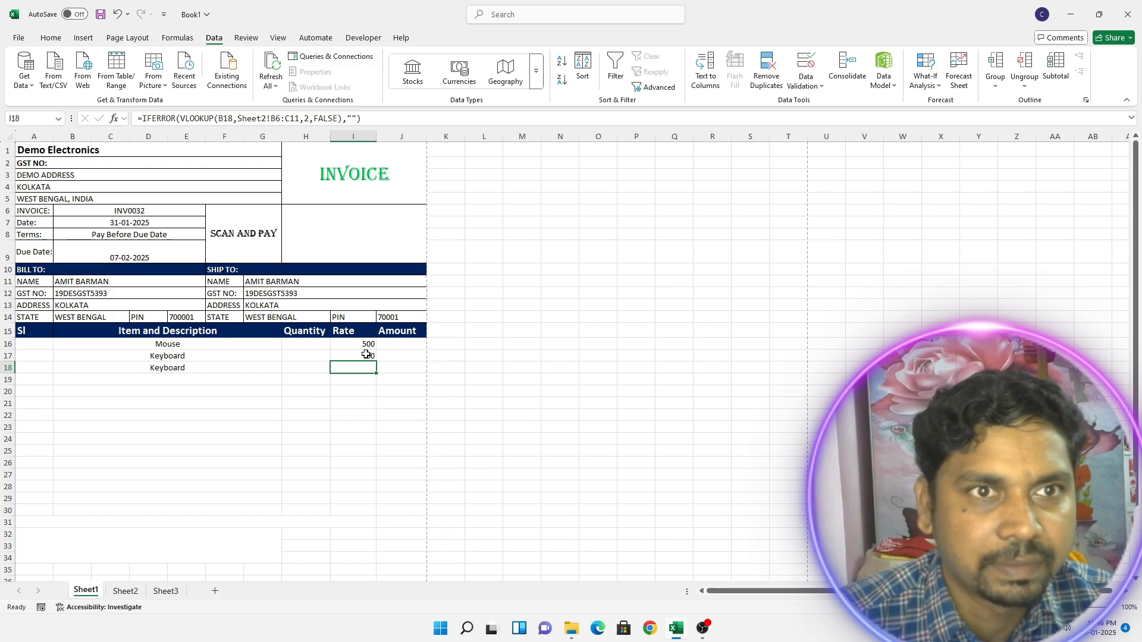
left_click(259, 372)
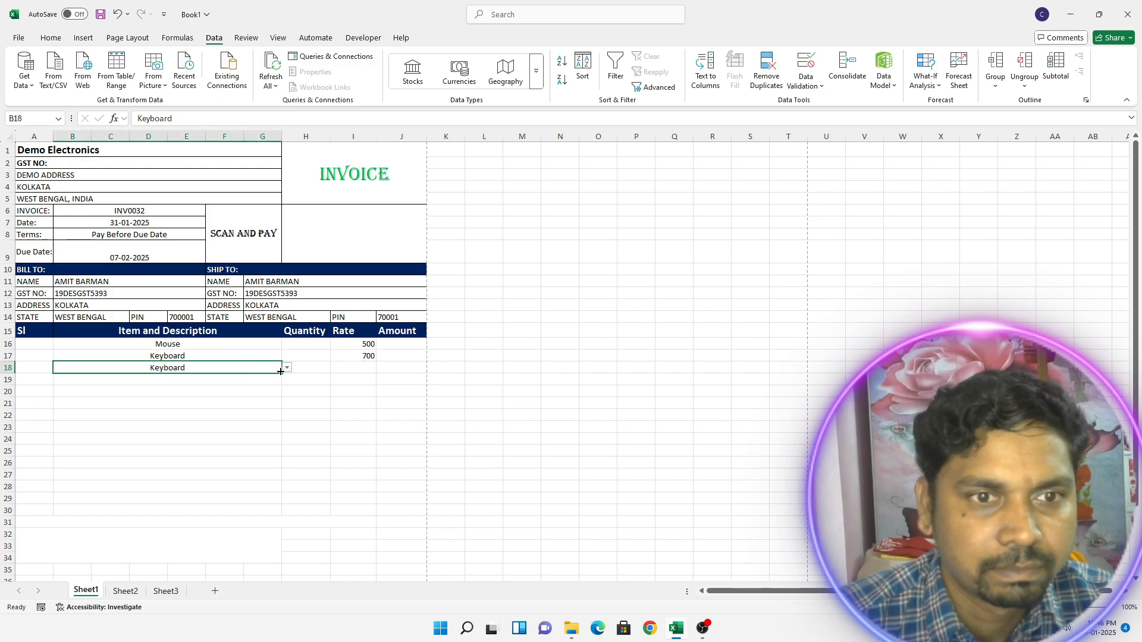
left_click(287, 368)
left_click(240, 404)
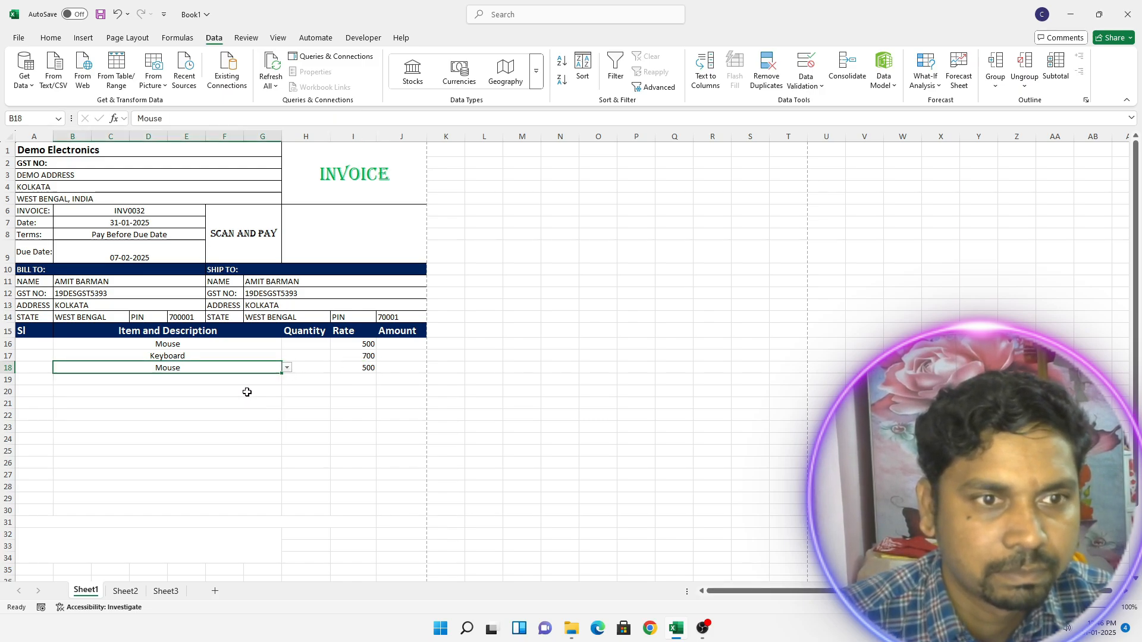
Step: Choose RAM as the item in B19 and inspect the rate formula in I20
left_click(247, 392)
left_click(275, 379)
left_click(288, 380)
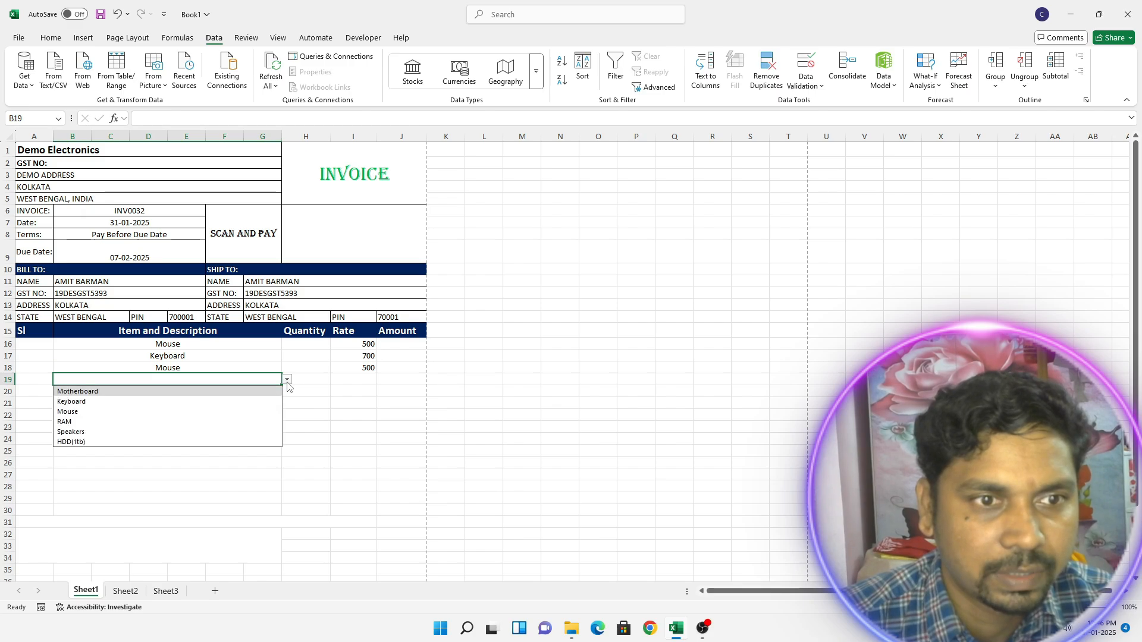
left_click(224, 421)
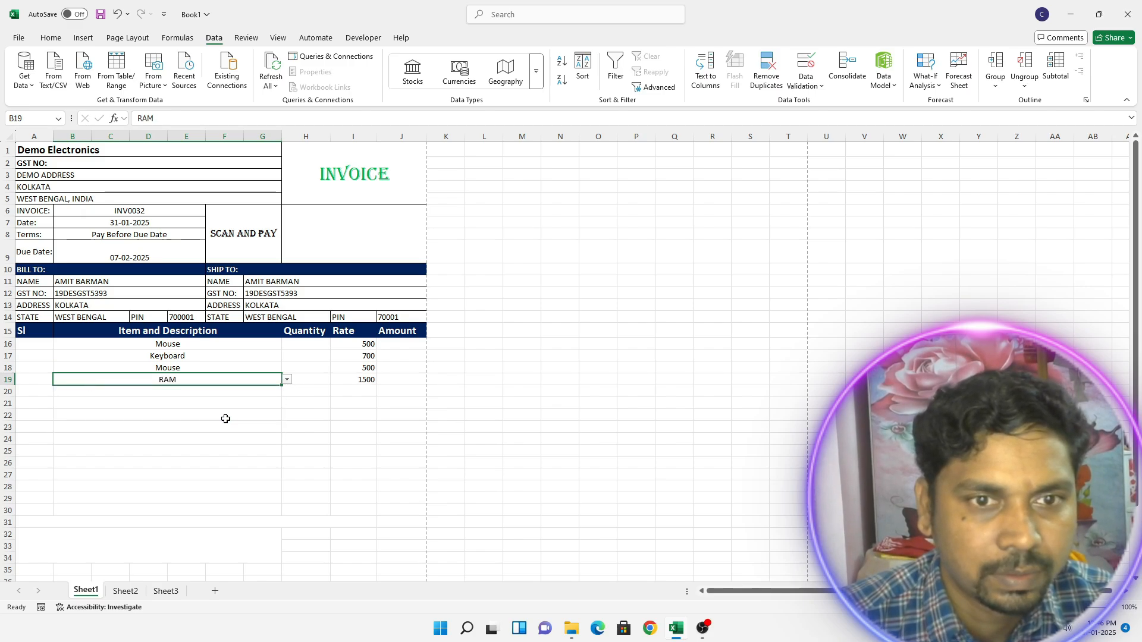
left_click(364, 393)
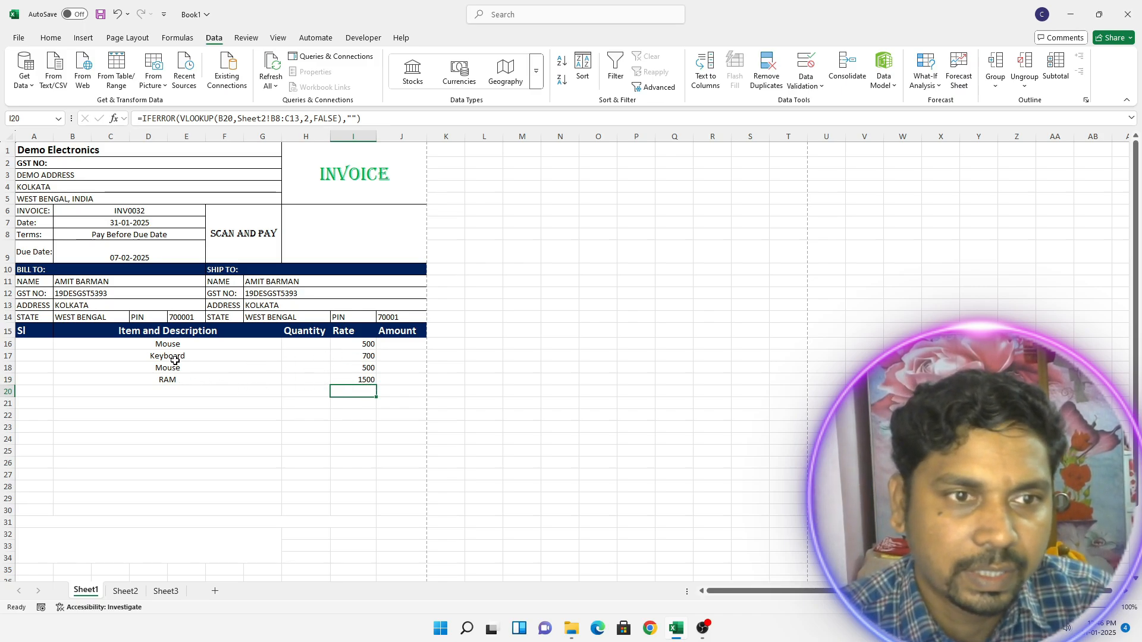
Step: Clear the test items from B17 through B19 and check the rate formula in I17
left_click_drag(174, 361, 172, 380)
key("Delete")
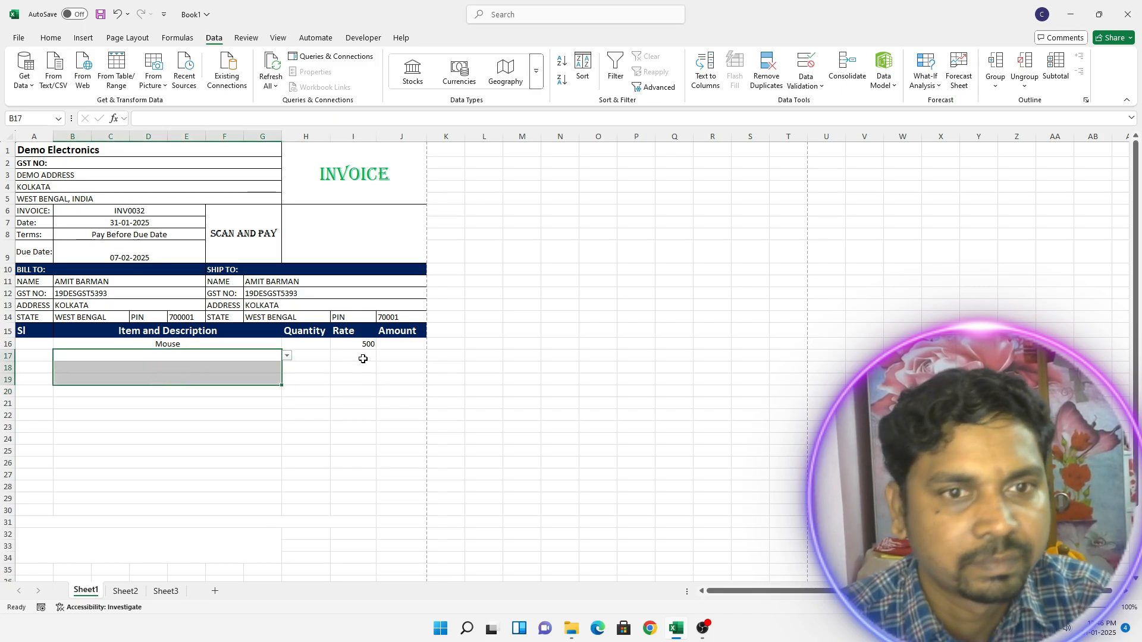
left_click(362, 358)
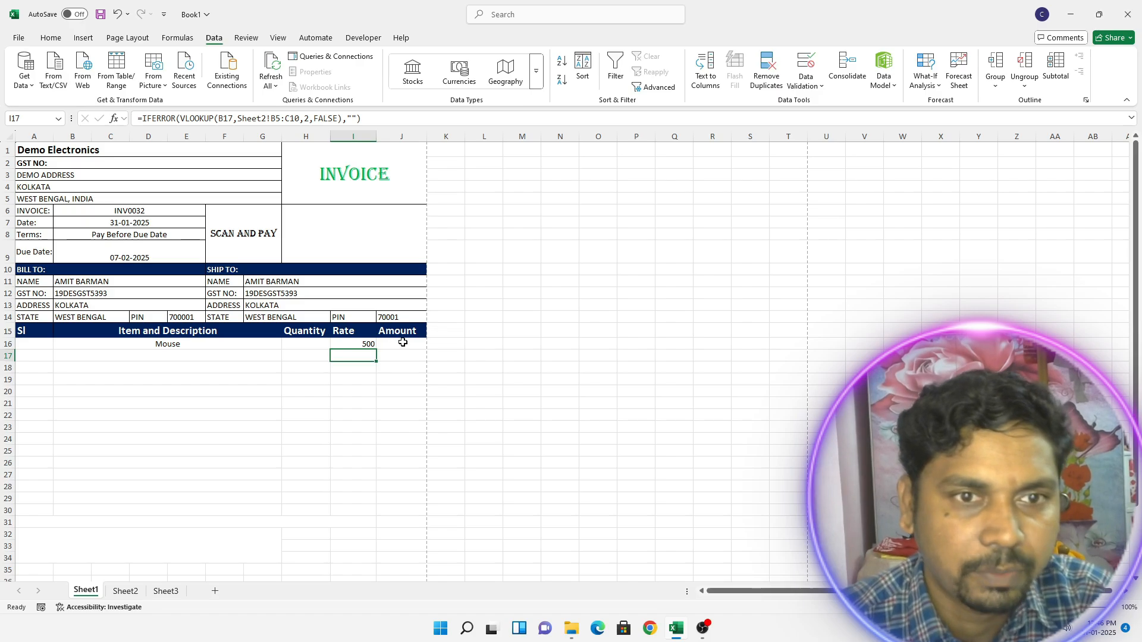
Step: Enter a quantity of 1 in H16 and centre the Quantity, Rate and Amount cells of the item table
left_click(403, 343)
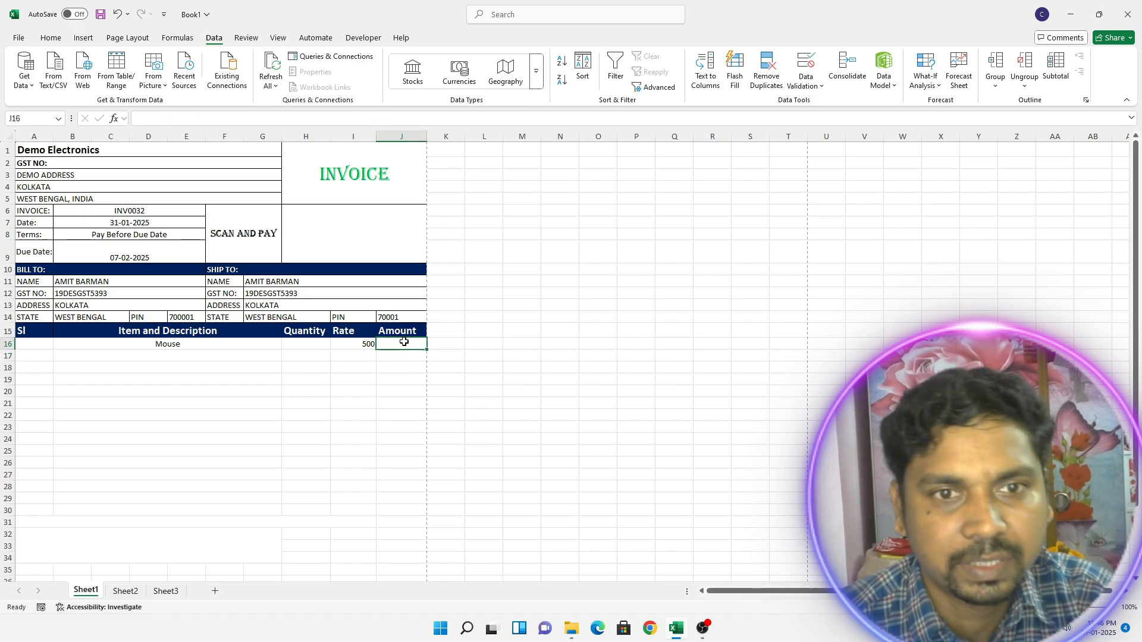
left_click(313, 349)
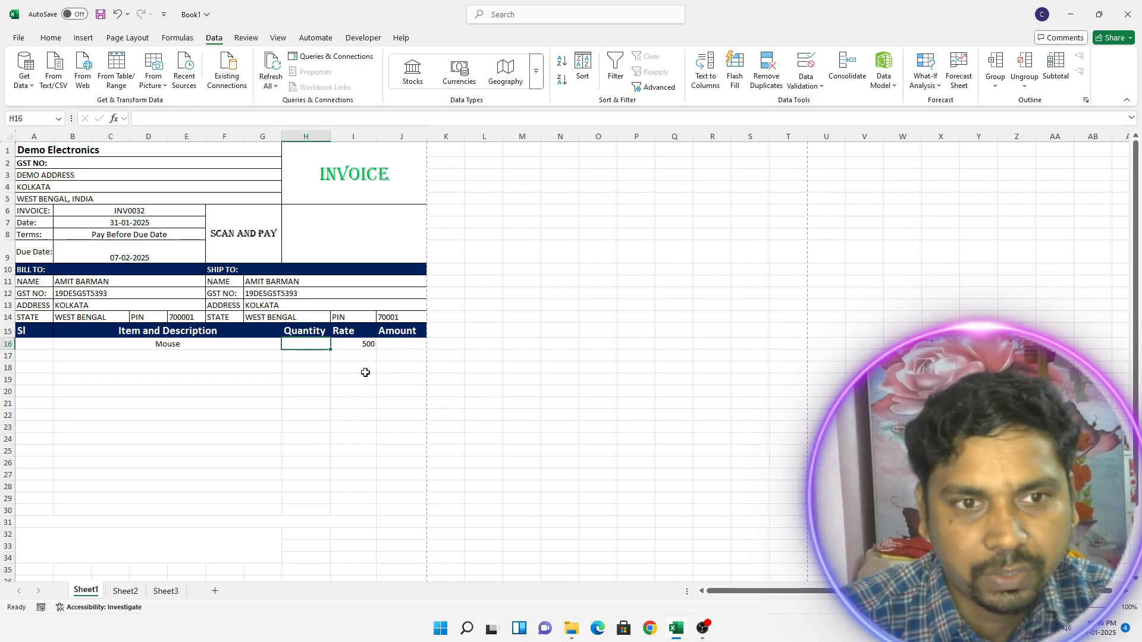
type("1")
key("Return")
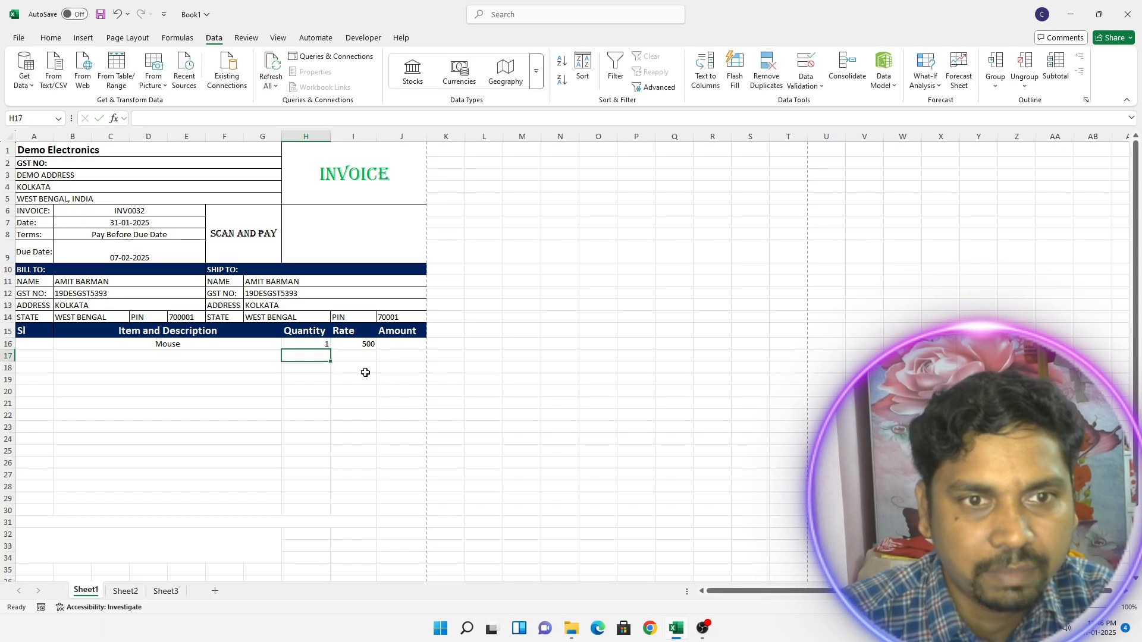
left_click_drag(315, 329, 398, 501)
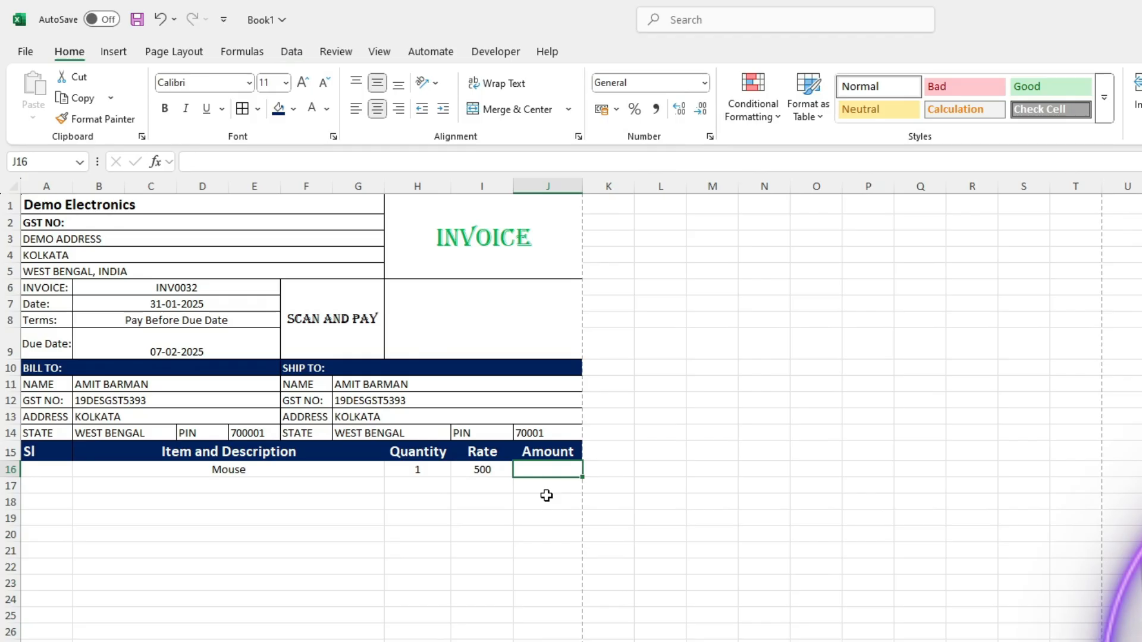
Step: Enter =H16*I16 in J16 to multiply the item's quantity by its rate
type("=")
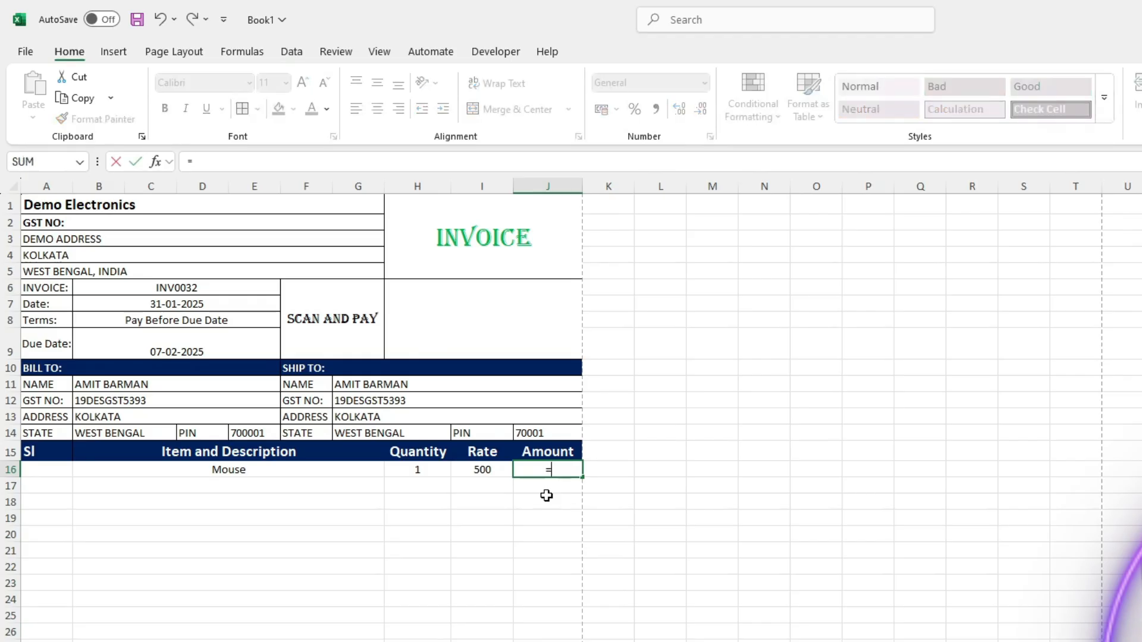
left_click(426, 471)
type("*")
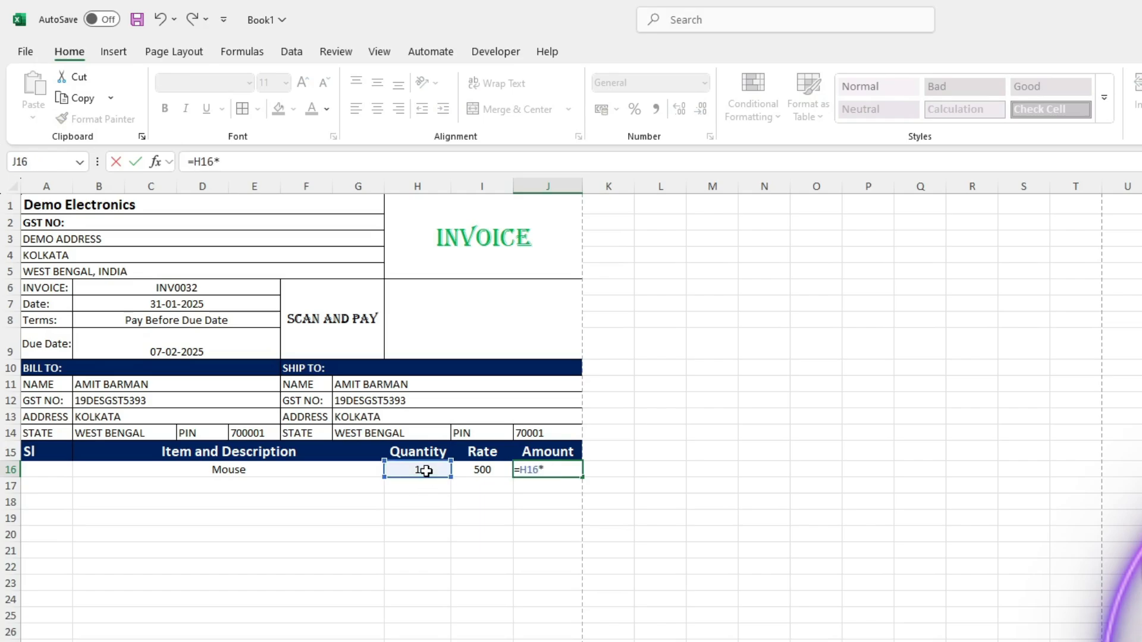
left_click(473, 474)
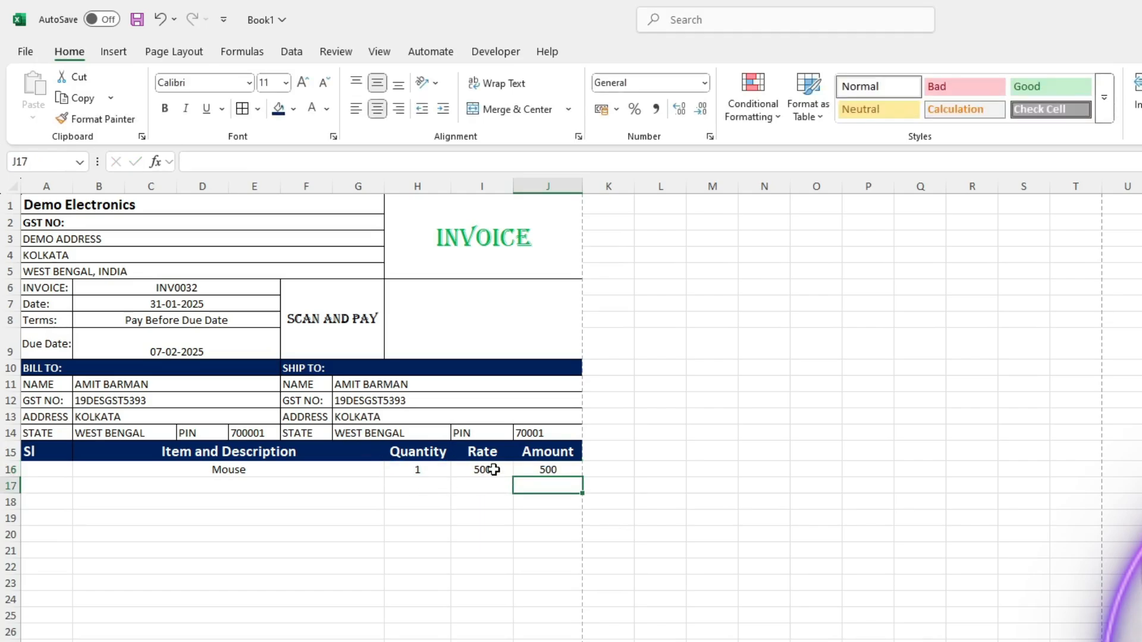
left_click(539, 470)
left_click_drag(584, 479, 554, 469)
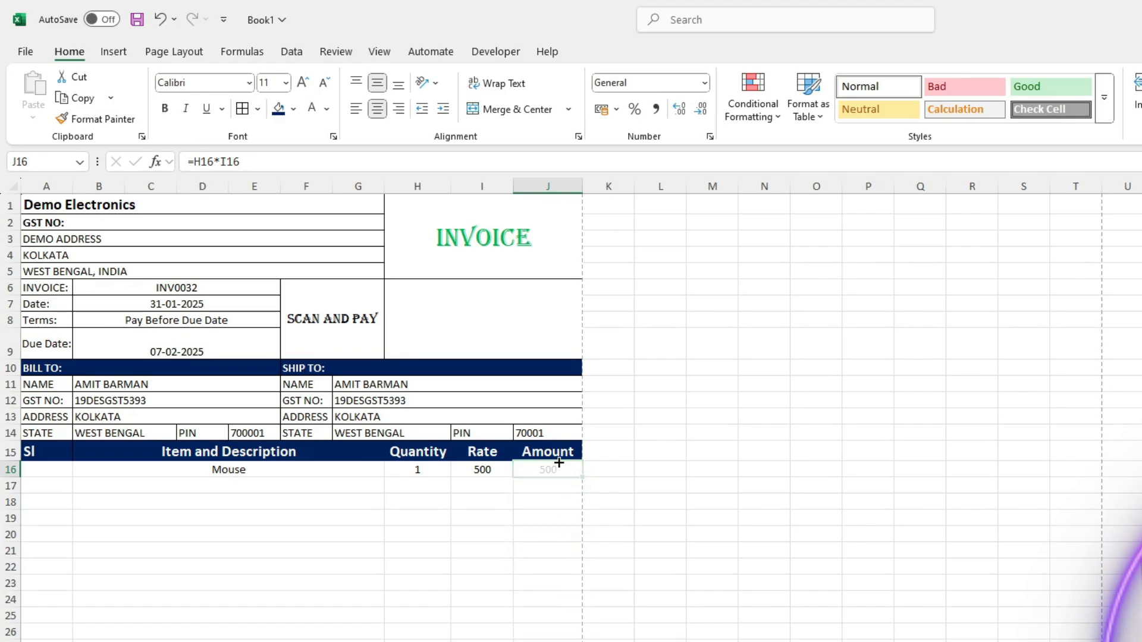
Step: Wrap the amount formula in J16 in IFERROR so it reads =IFERROR(H16*I16,"")
left_click(193, 162)
type("IFERR")
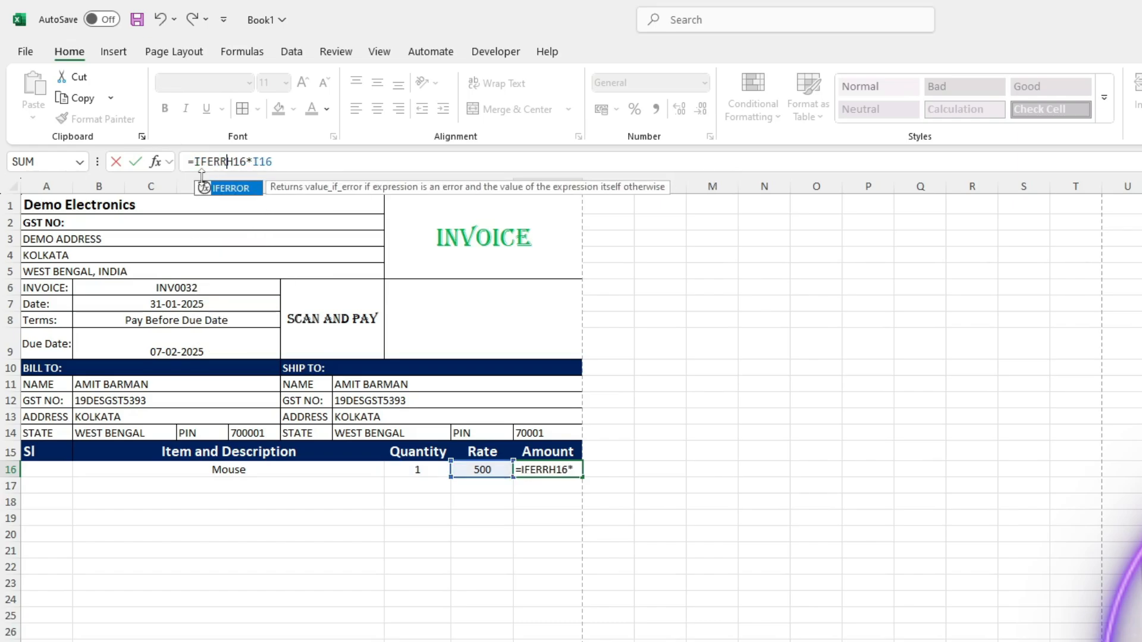
key("Tab")
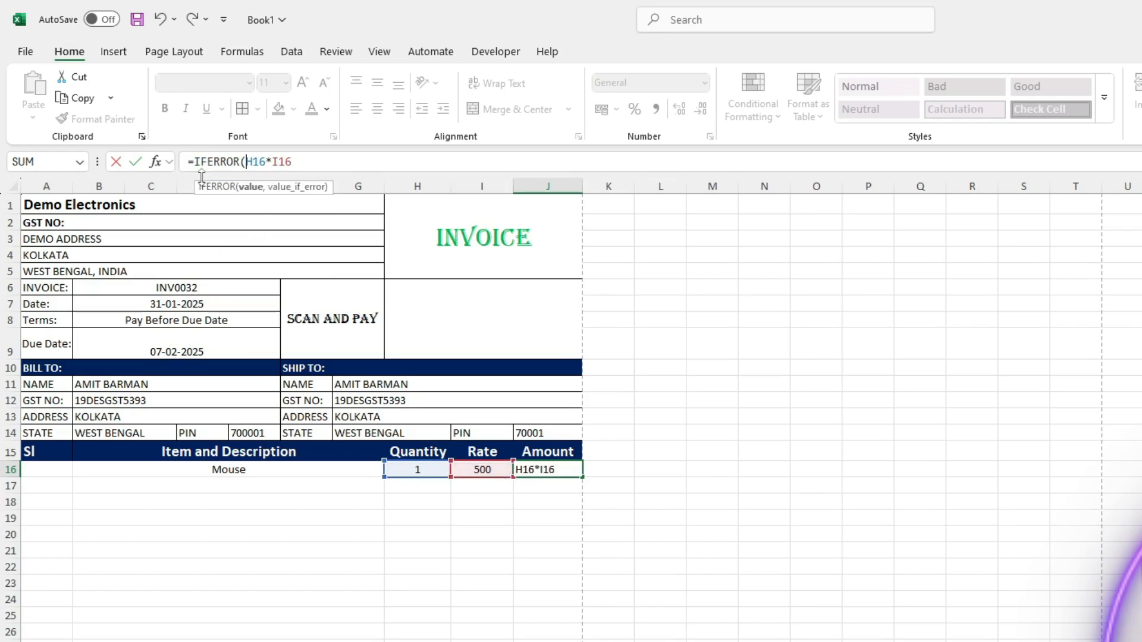
left_click(298, 167)
type(",\"\")")
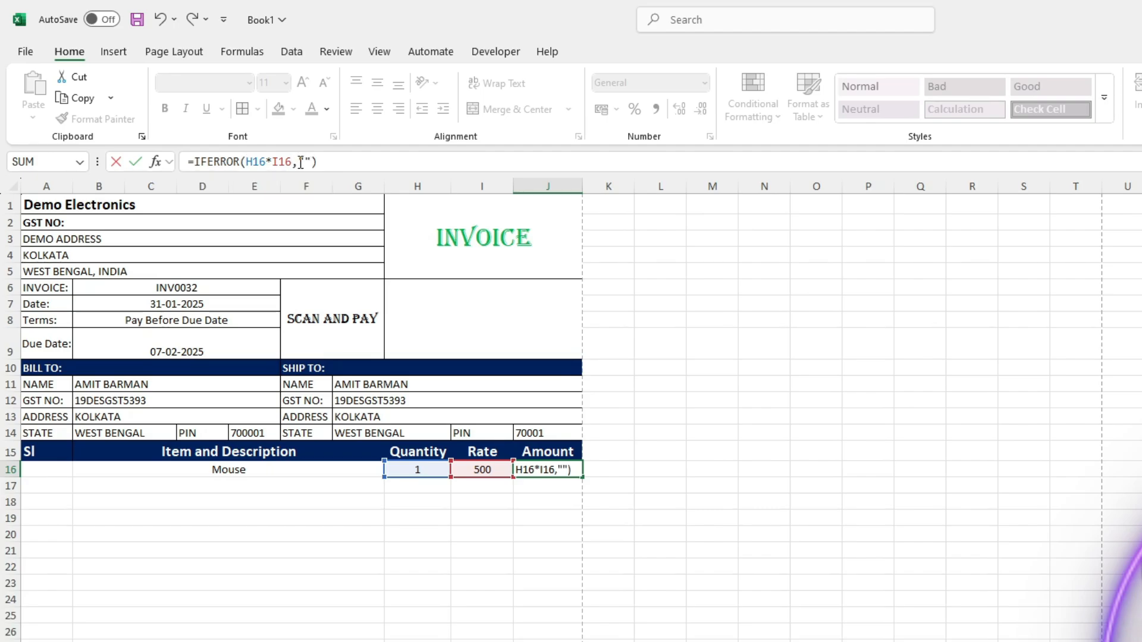
key("Return")
Step: Copy the IFERROR amount formula from J16 down the Amount column to J30
left_click(545, 471)
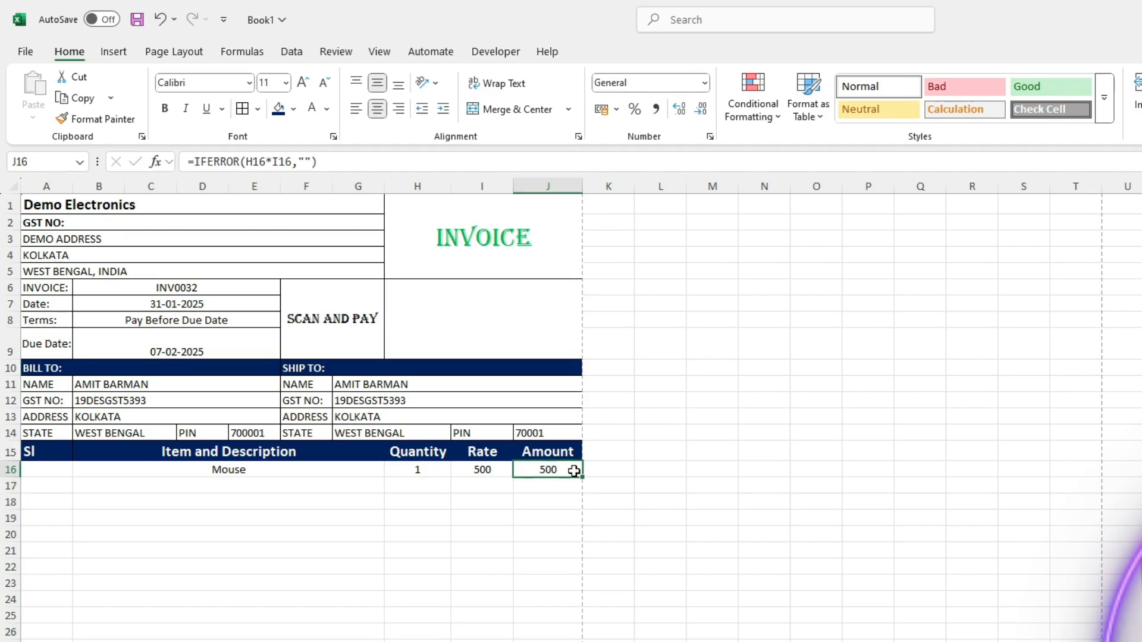
left_click_drag(583, 477, 583, 639)
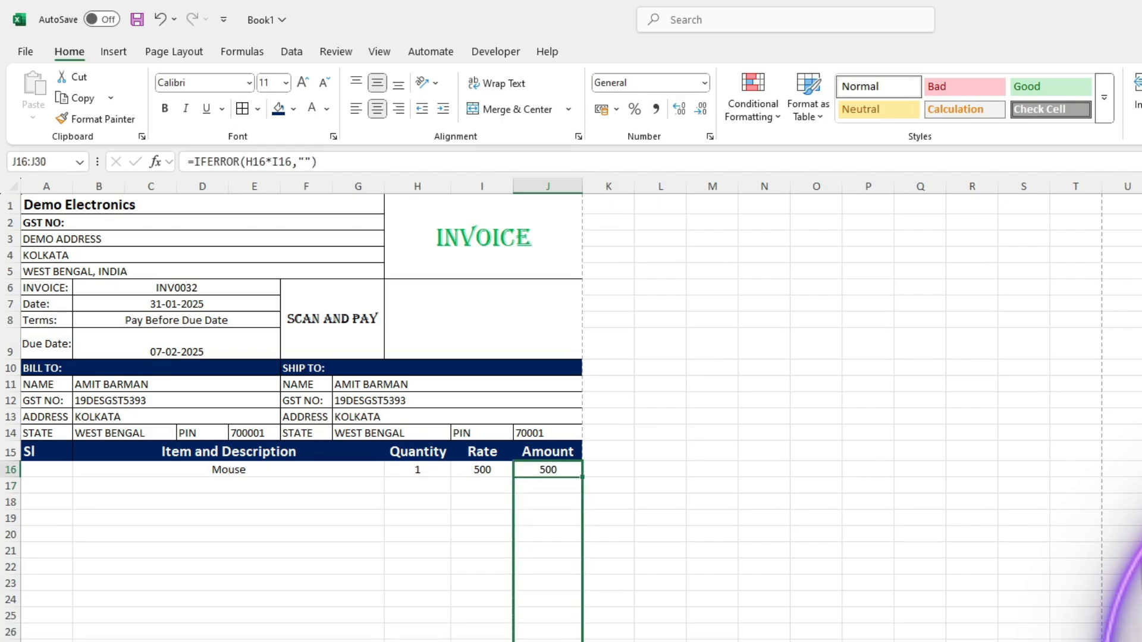
left_click(454, 586)
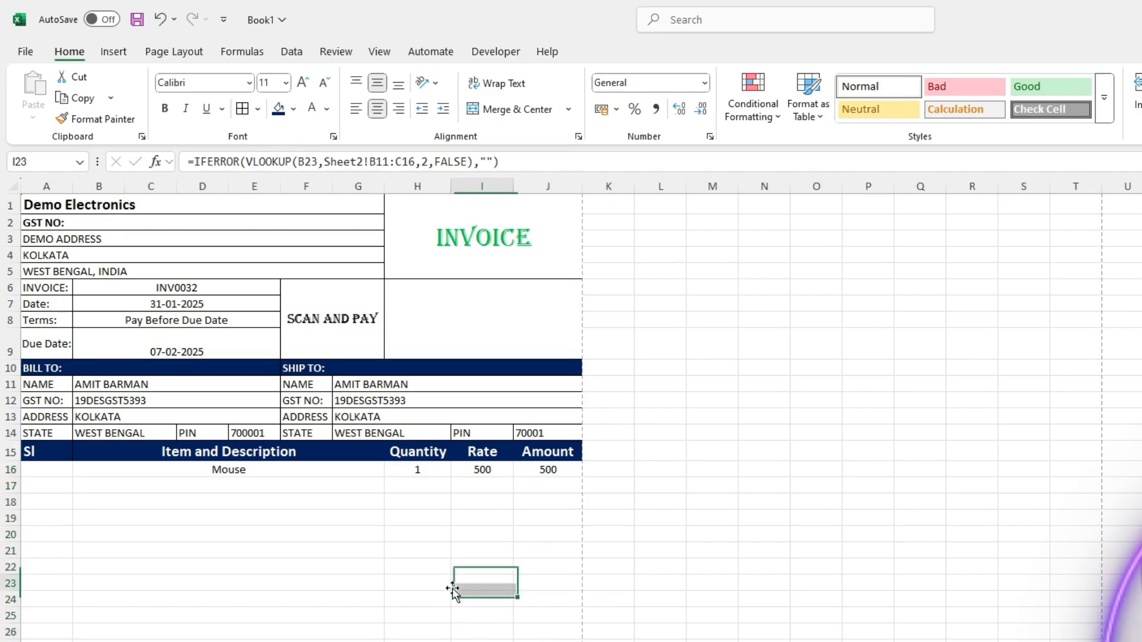
Step: Pick Keyboard from the item drop-down in row 17 and enter a quantity of 10
left_click(146, 486)
left_click(391, 487)
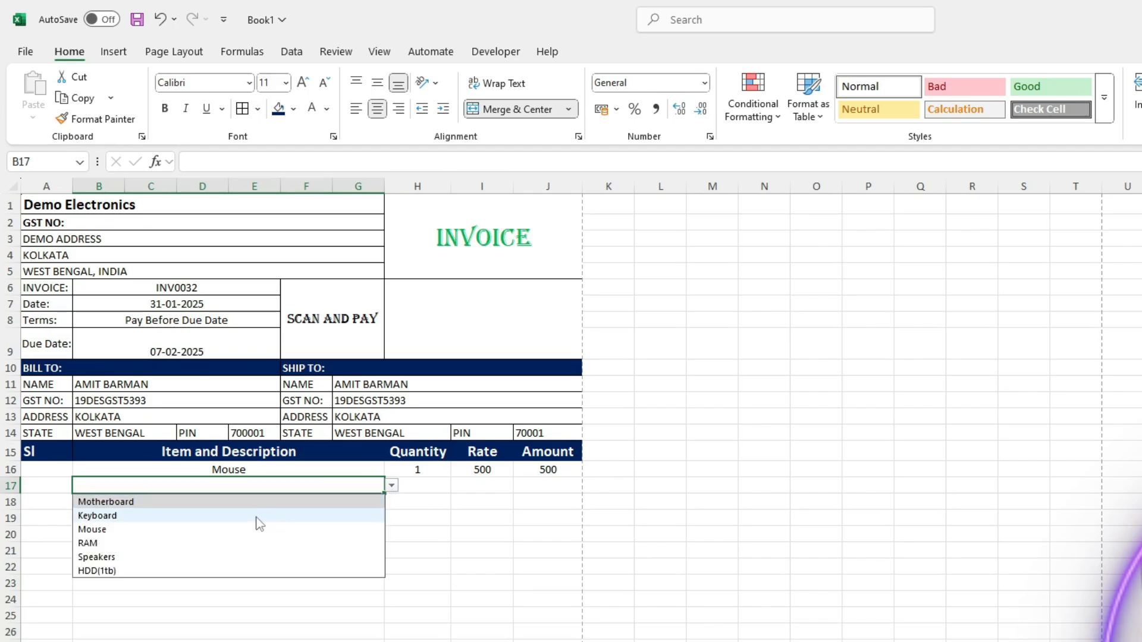
left_click(255, 517)
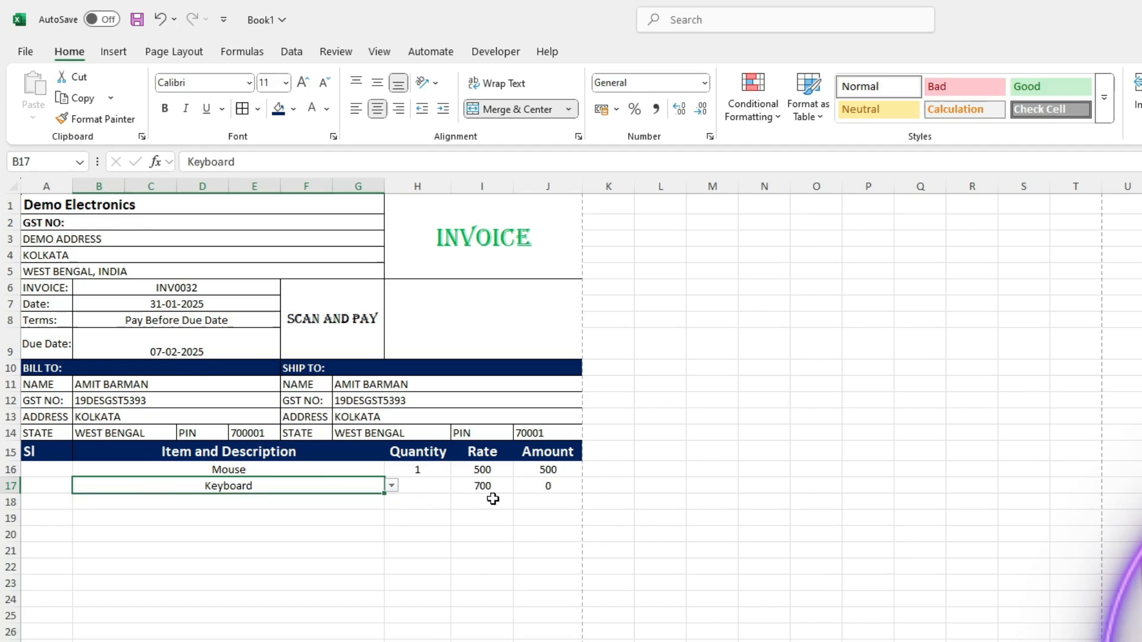
left_click(433, 484)
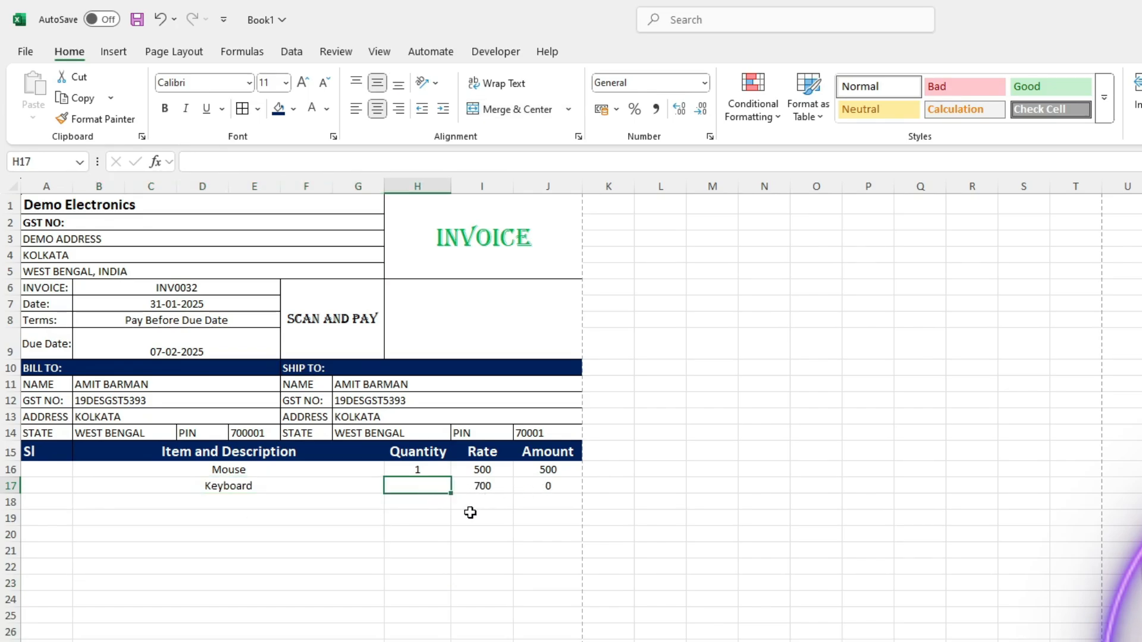
type("10")
key("Return")
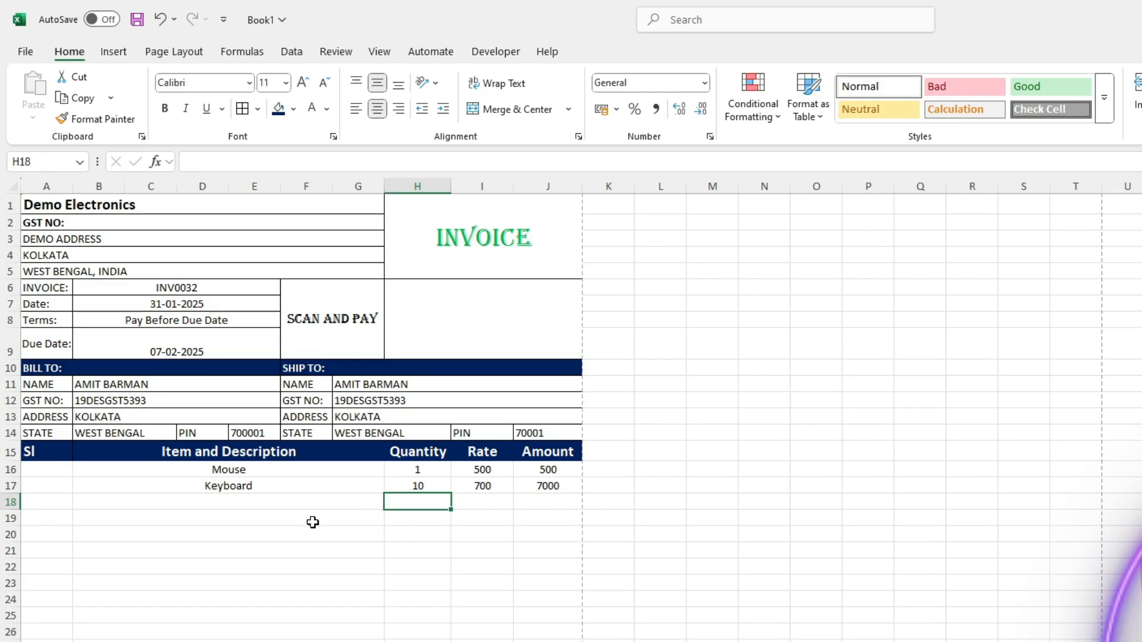
Step: Pick RAM from the item drop-down in row 17 and enter a quantity of 10 in H17
left_click(459, 319)
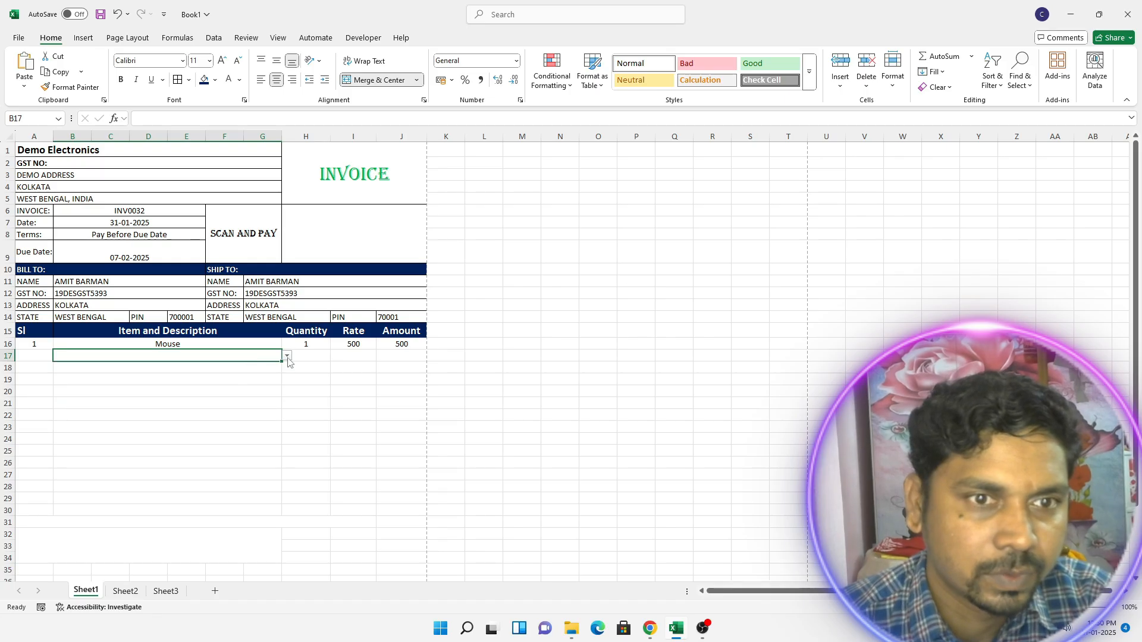
left_click(287, 356)
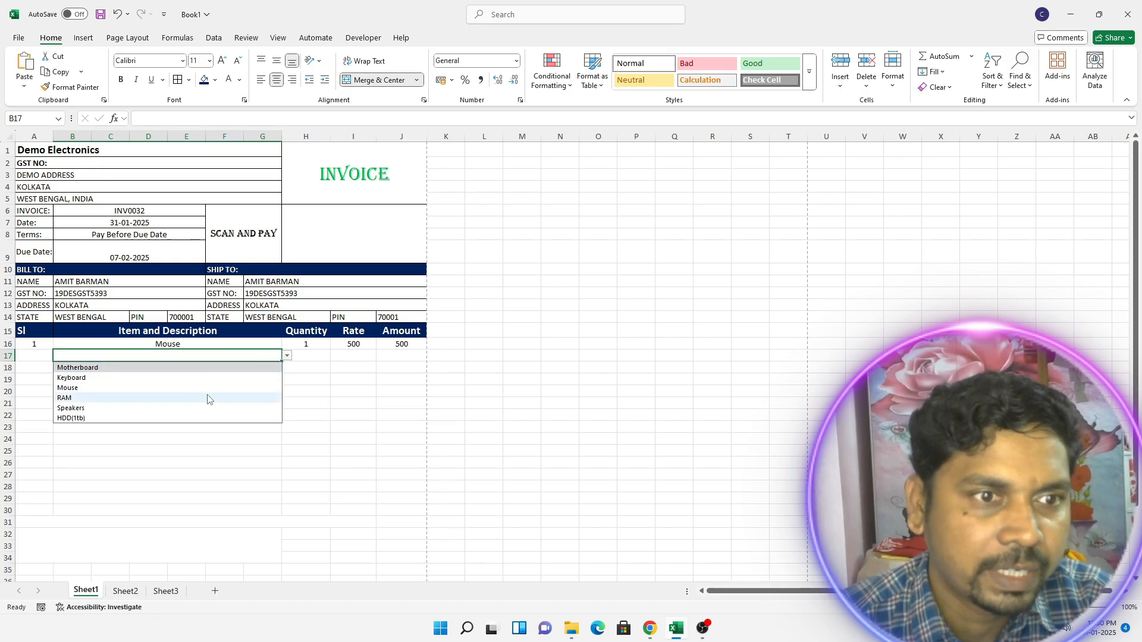
left_click(206, 396)
left_click(34, 357)
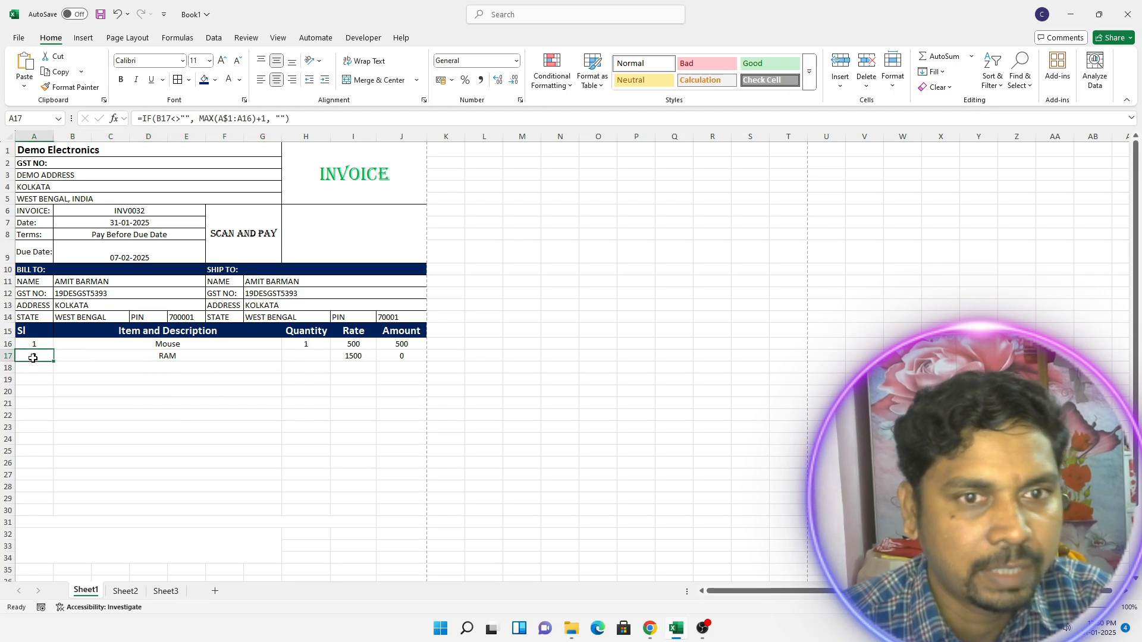
left_click(325, 352)
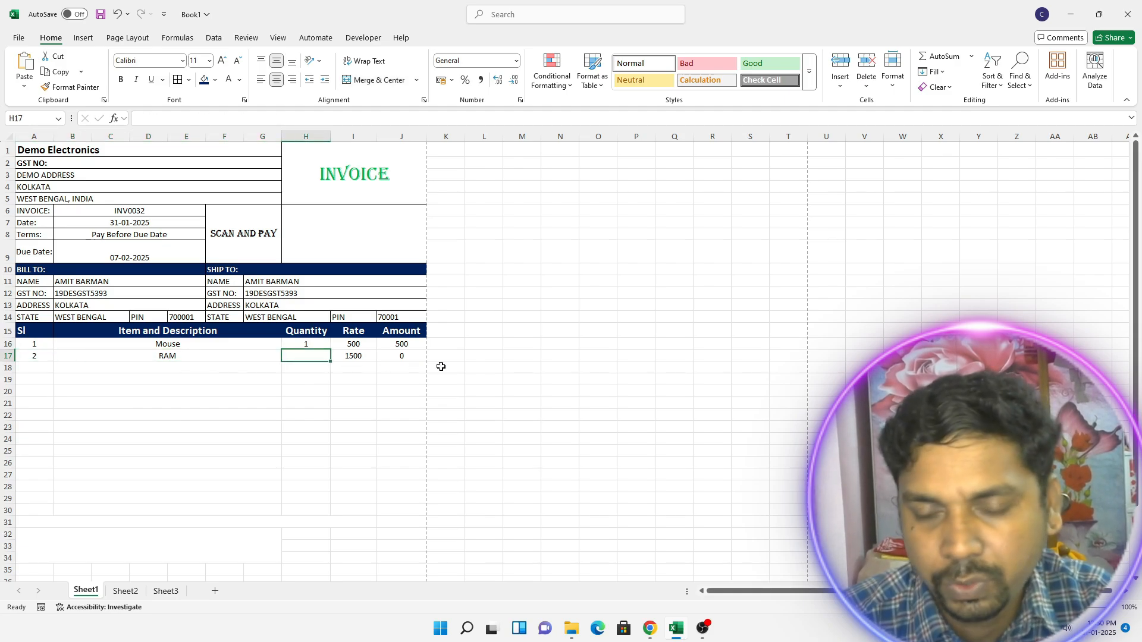
type("10")
key("Return")
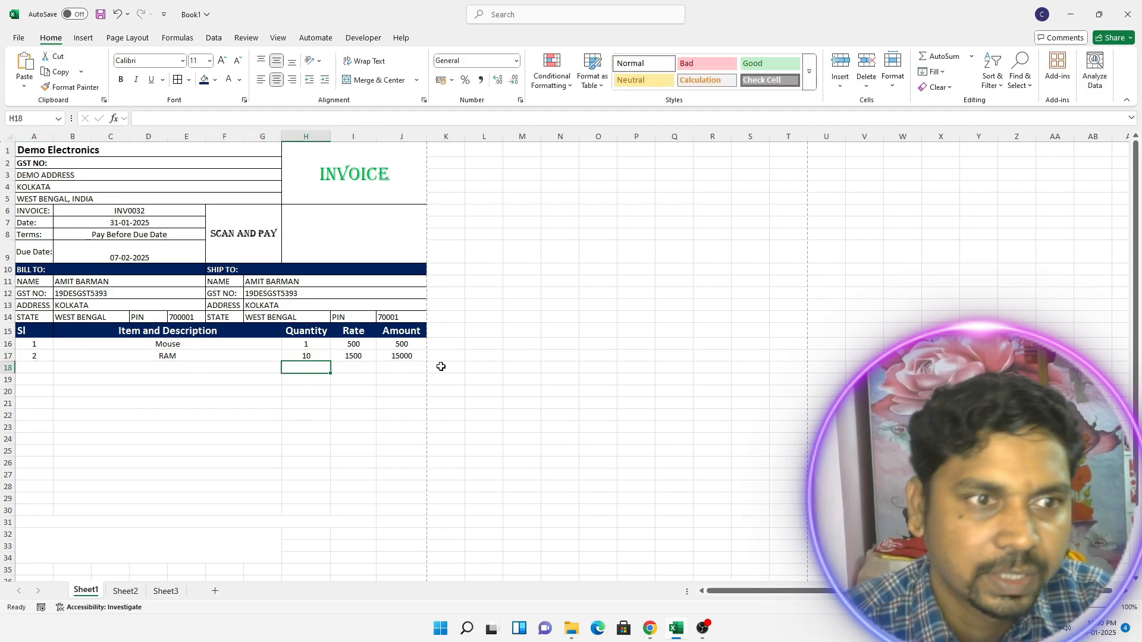
Step: Examine the automatic serial-number formula in A16 and the item cells it refers to
left_click(31, 344)
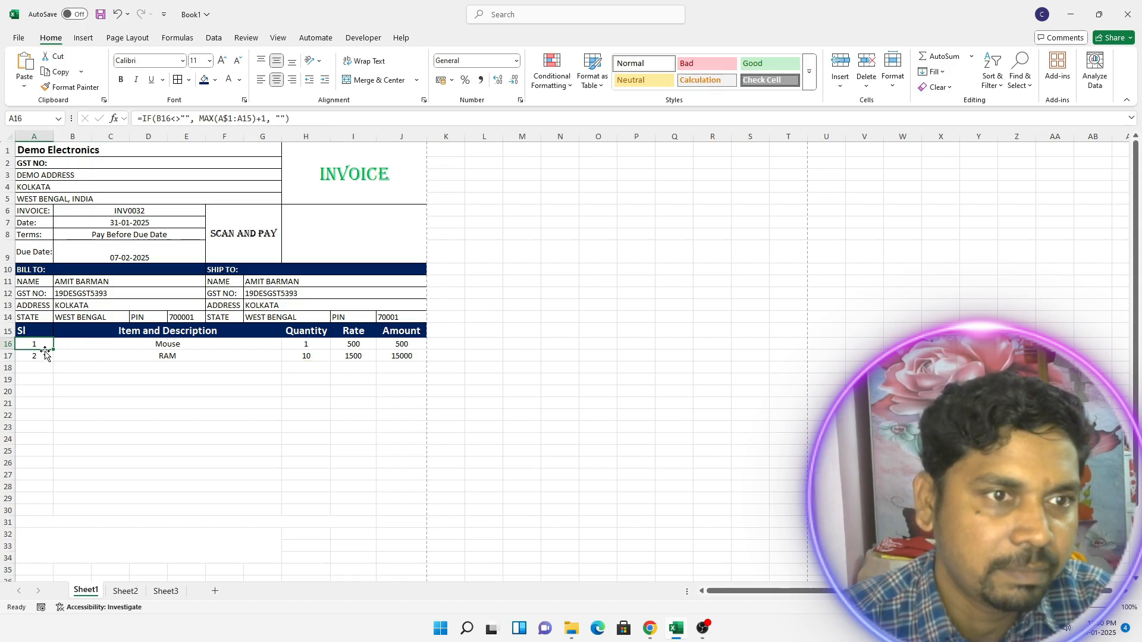
left_click(80, 345)
left_click(63, 356)
left_click(42, 345)
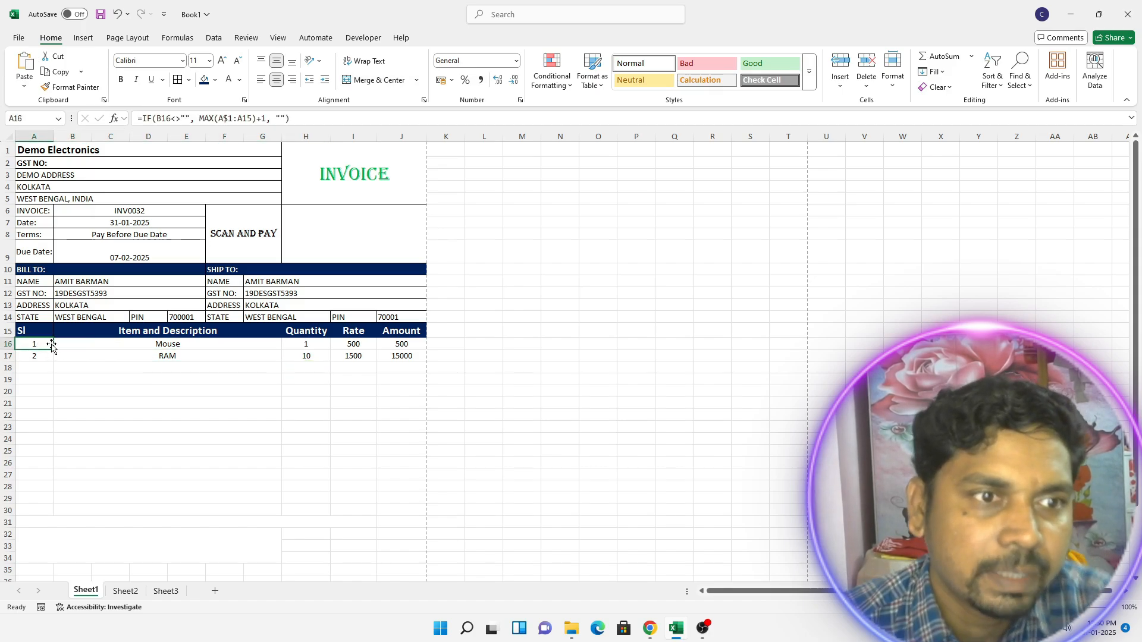
left_click_drag(299, 118, 142, 121)
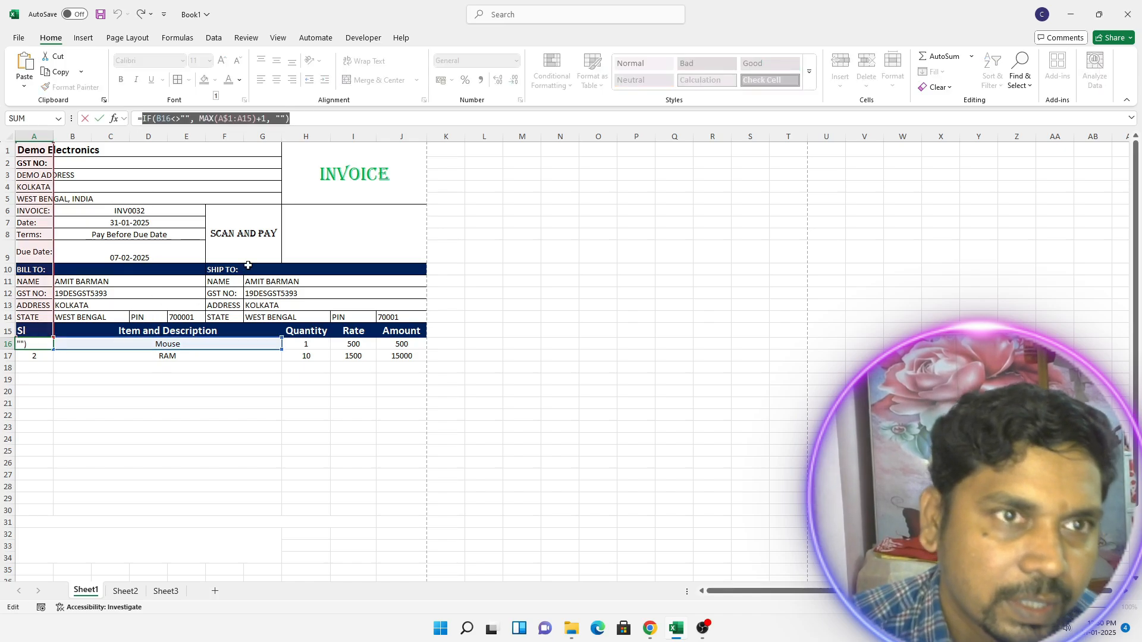
key("Return")
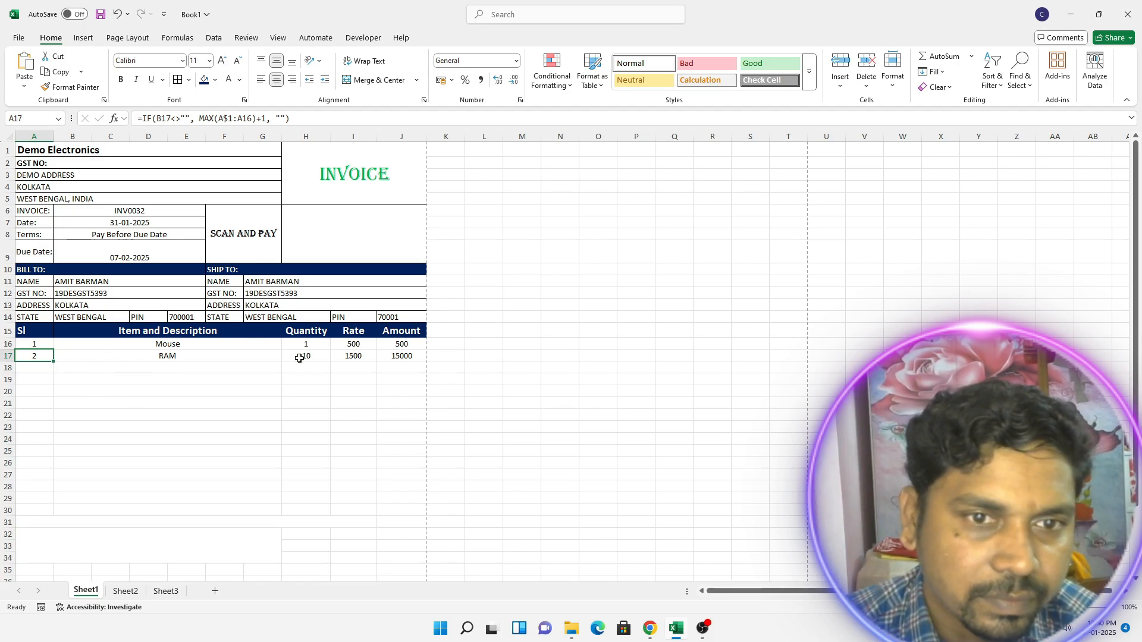
Step: Enter =J31*I32 in J32 to calculate the SGST amount from the sub-total
scroll(321, 360, "down", 2)
left_click(352, 452)
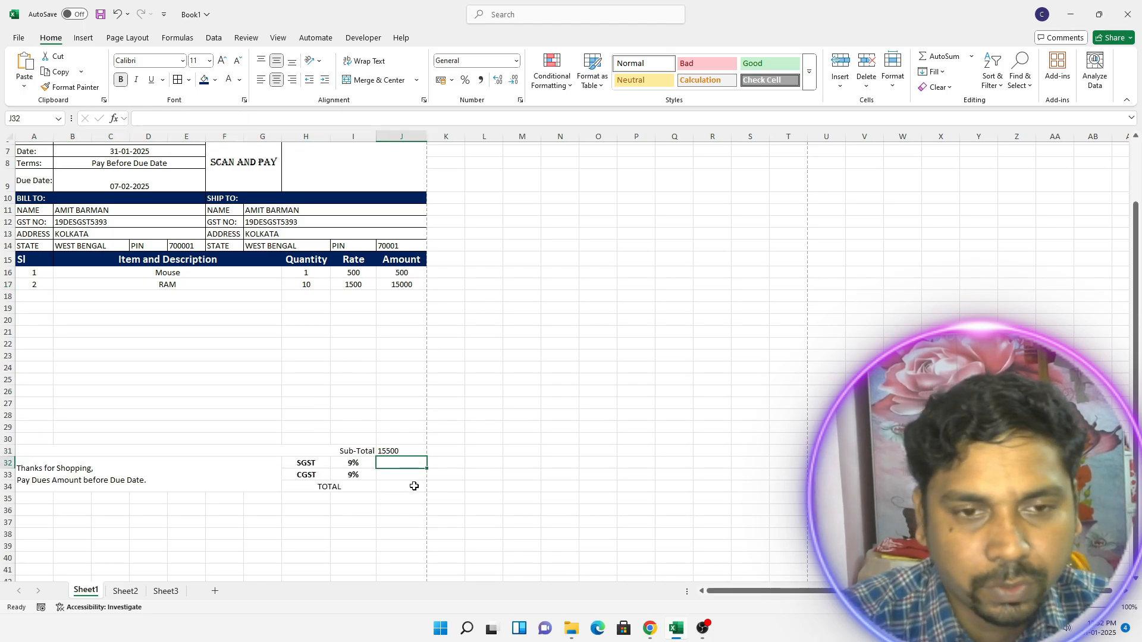
type("=")
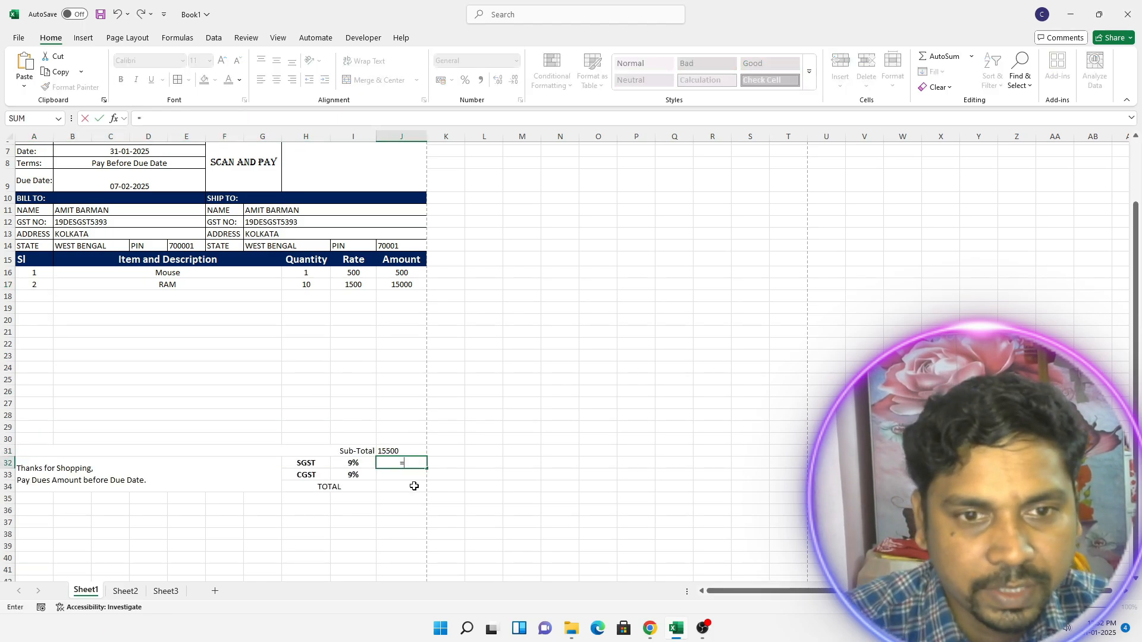
left_click(389, 452)
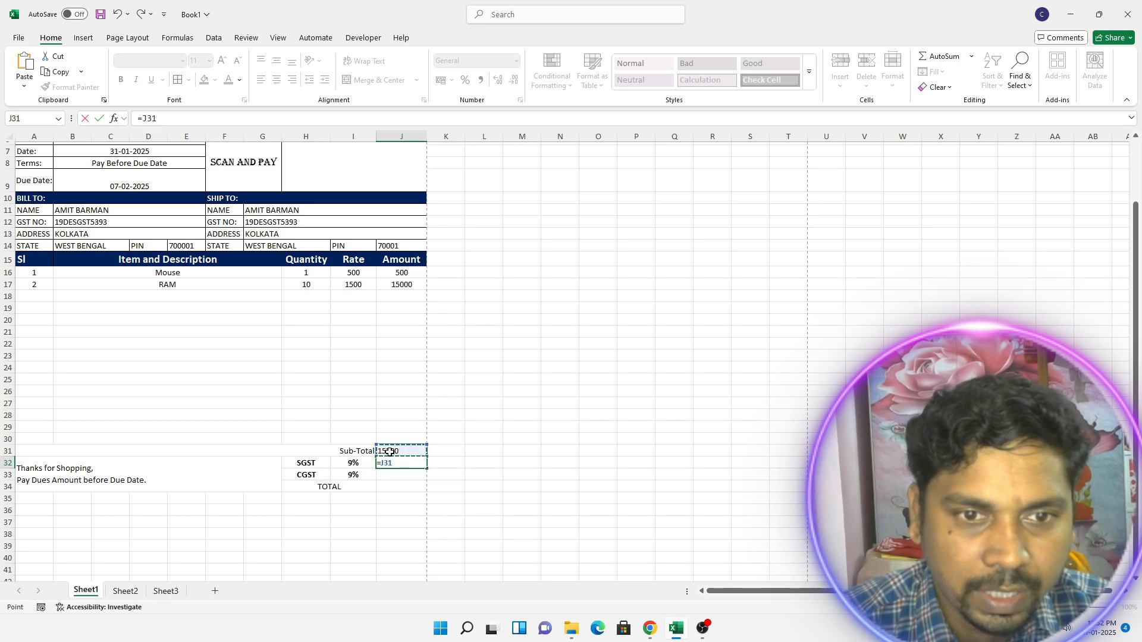
type("*")
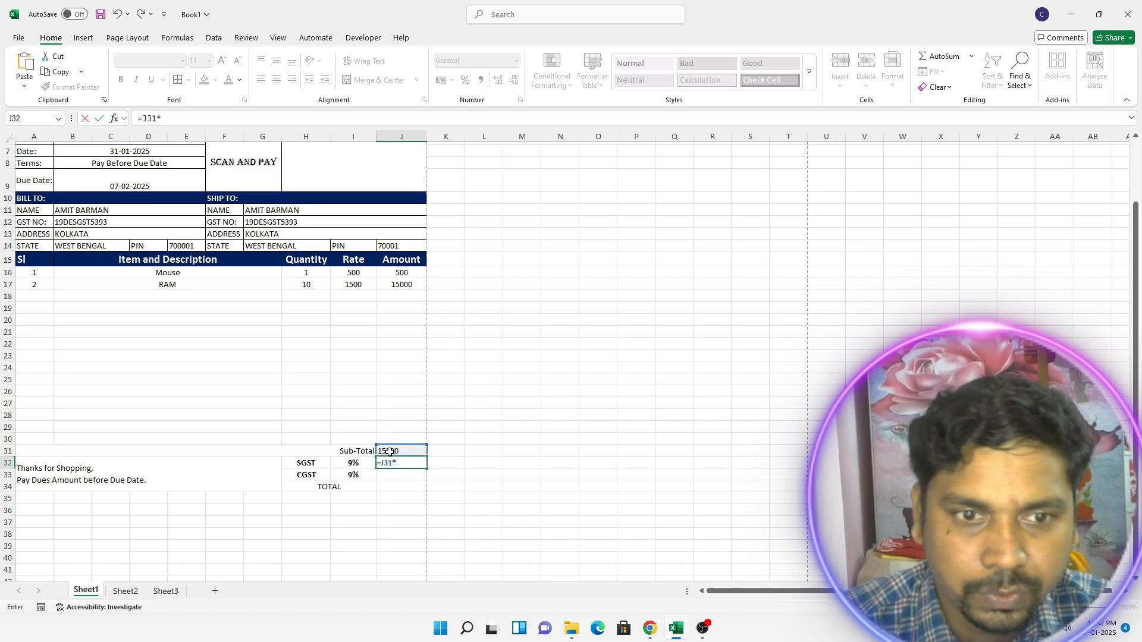
left_click(353, 463)
key("Return")
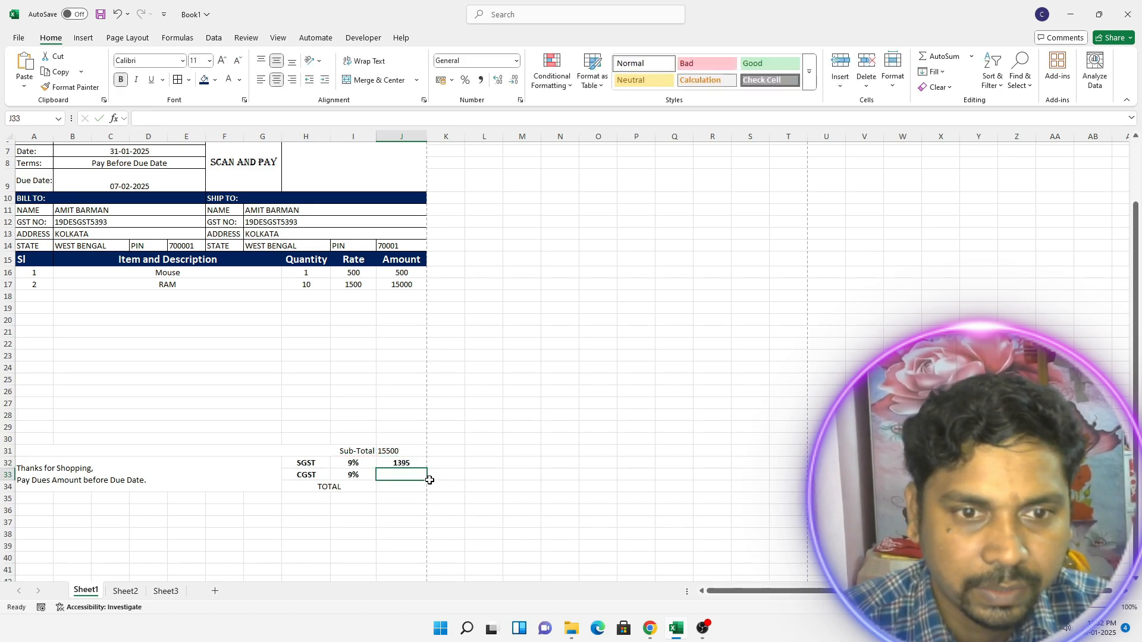
Step: Enter =J31*I33 in J33 to calculate the CGST amount from the sub-total
type("=")
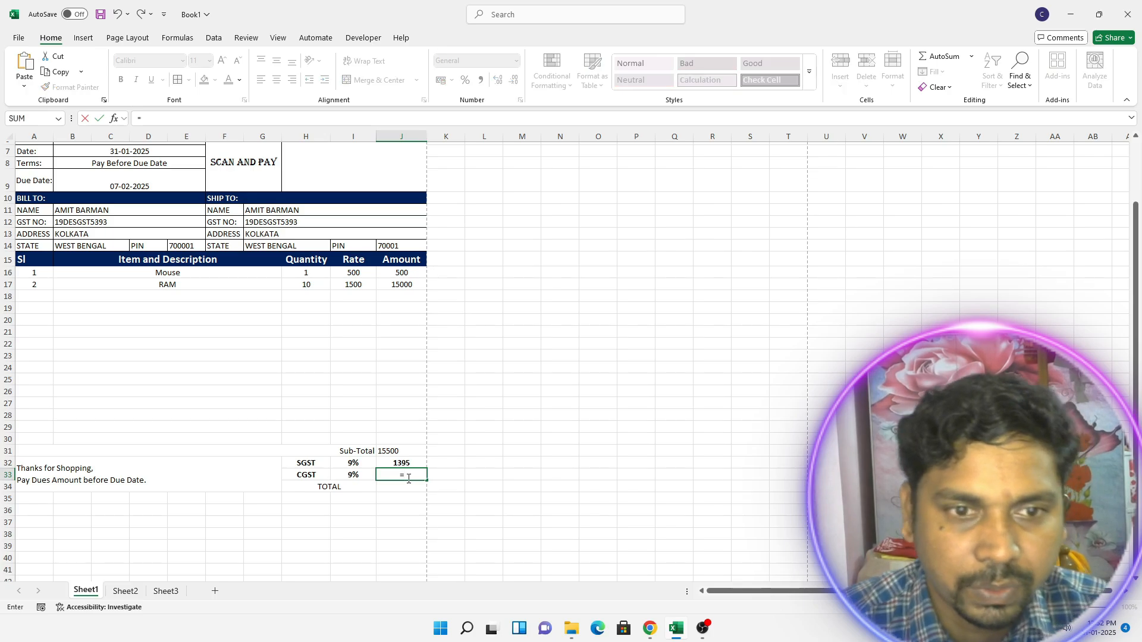
left_click(395, 450)
type("*")
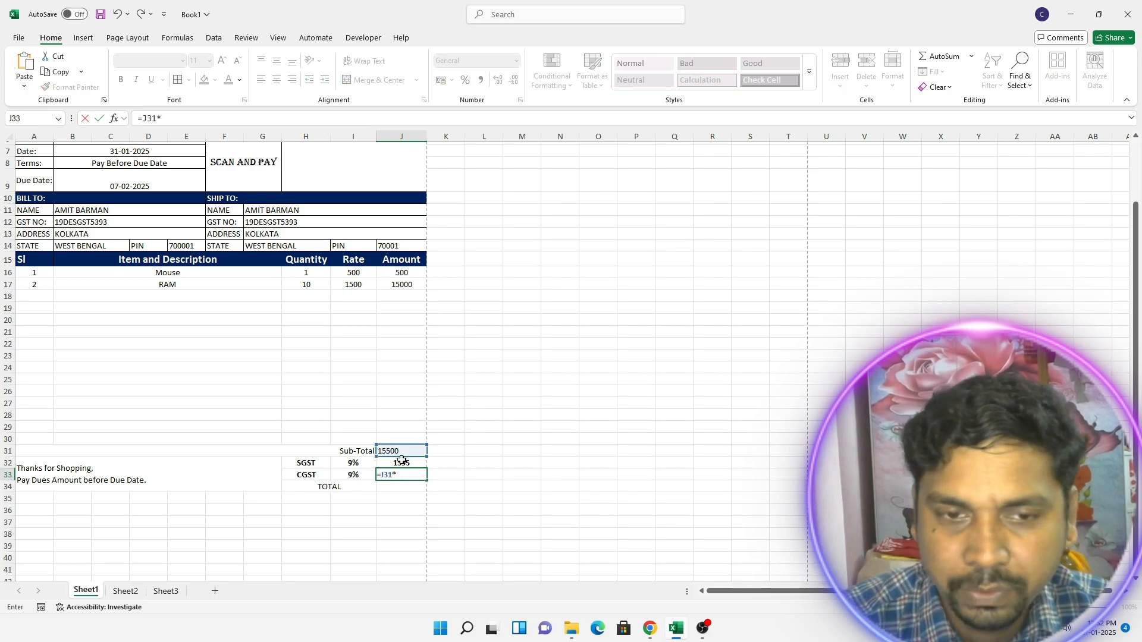
left_click(353, 474)
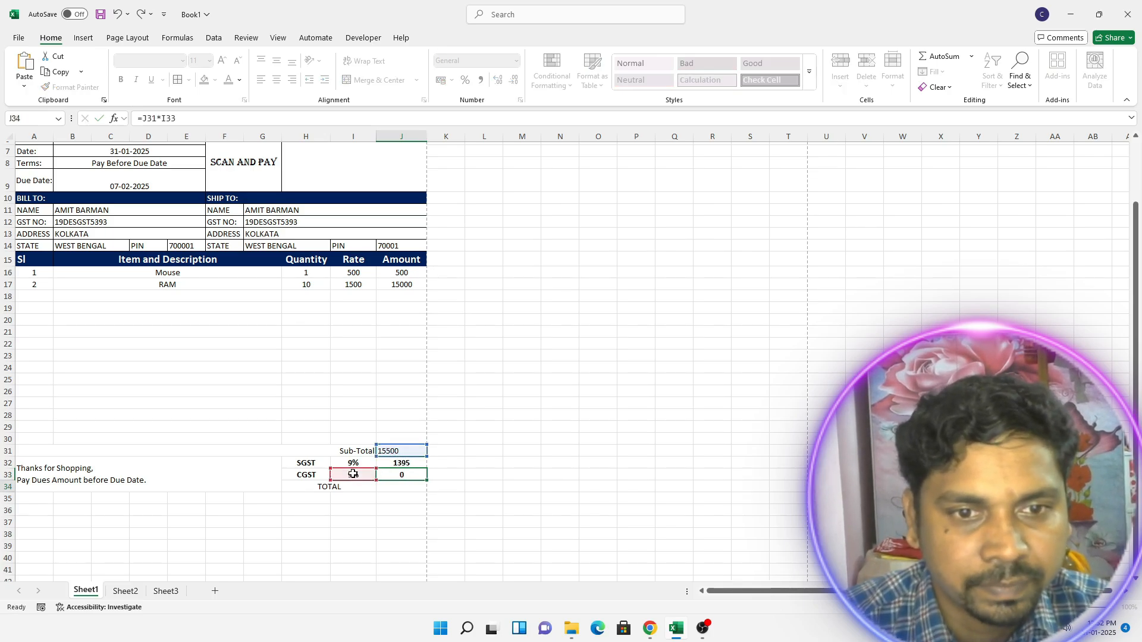
key("Return")
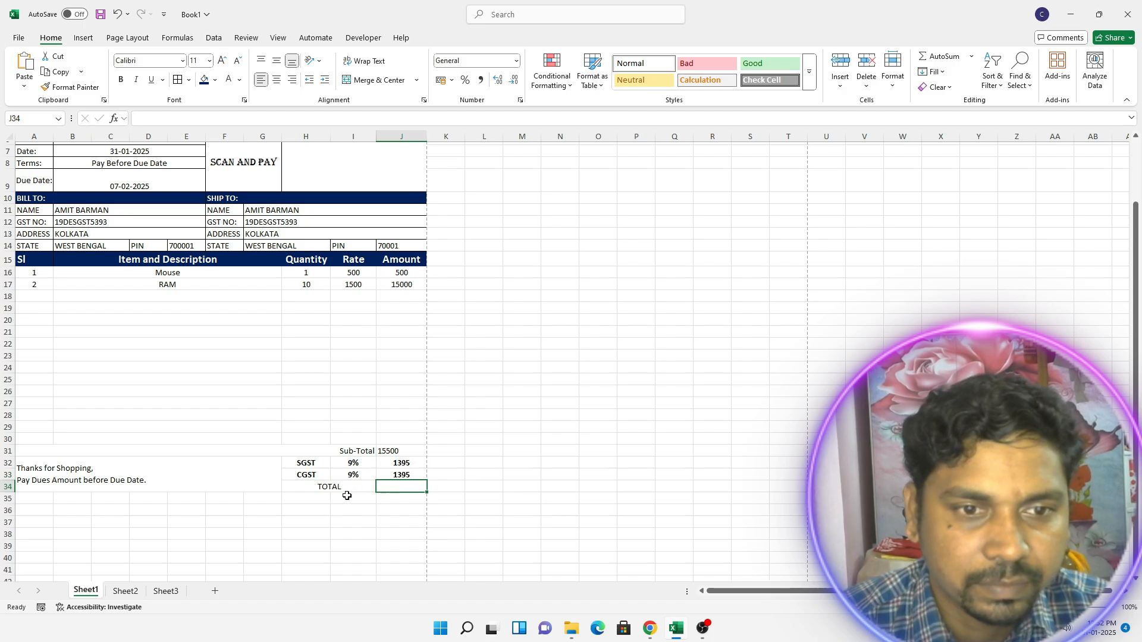
Step: Enter =SUM(J31:J33) in J34 as the invoice total and make the footer block from Sub-Total to TOTAL bold
type("=SUM(")
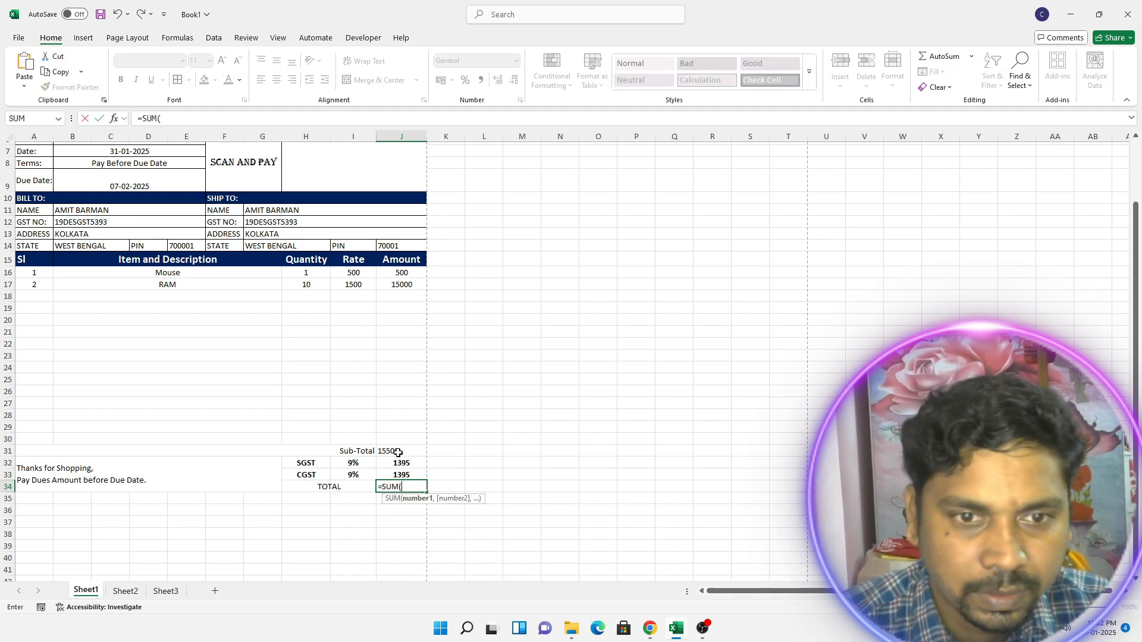
left_click_drag(396, 452, 397, 475)
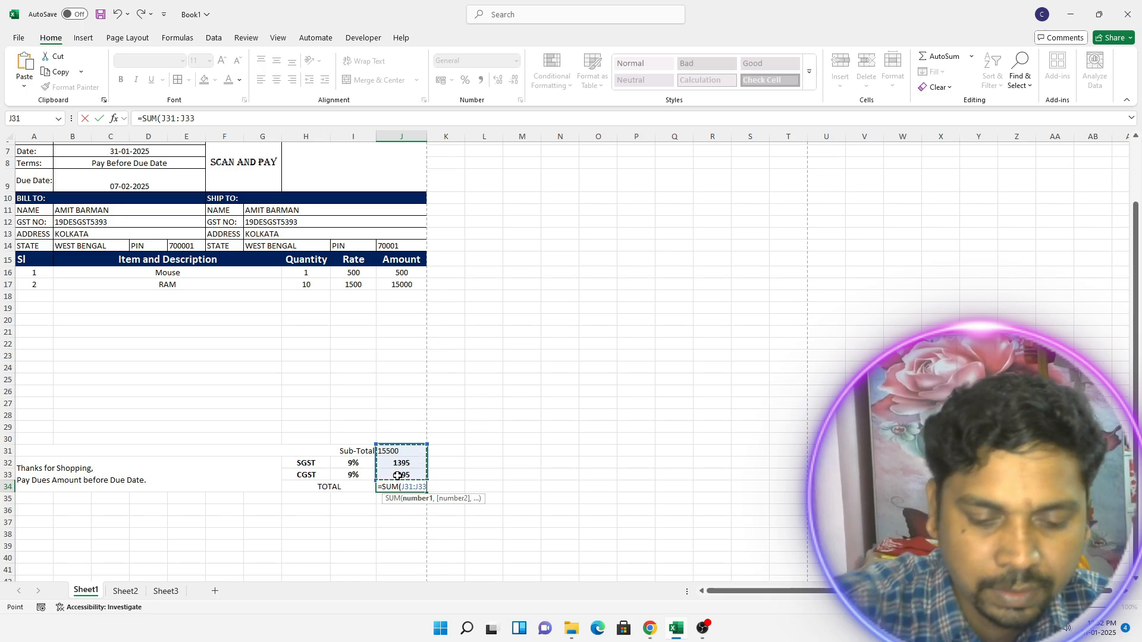
type(")")
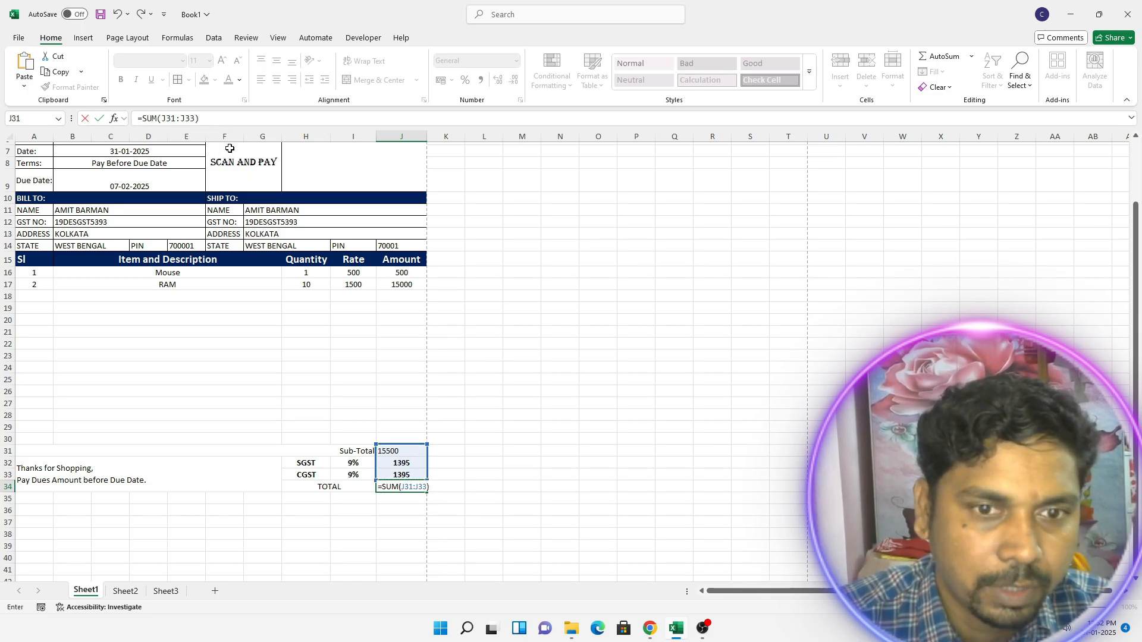
key("Return")
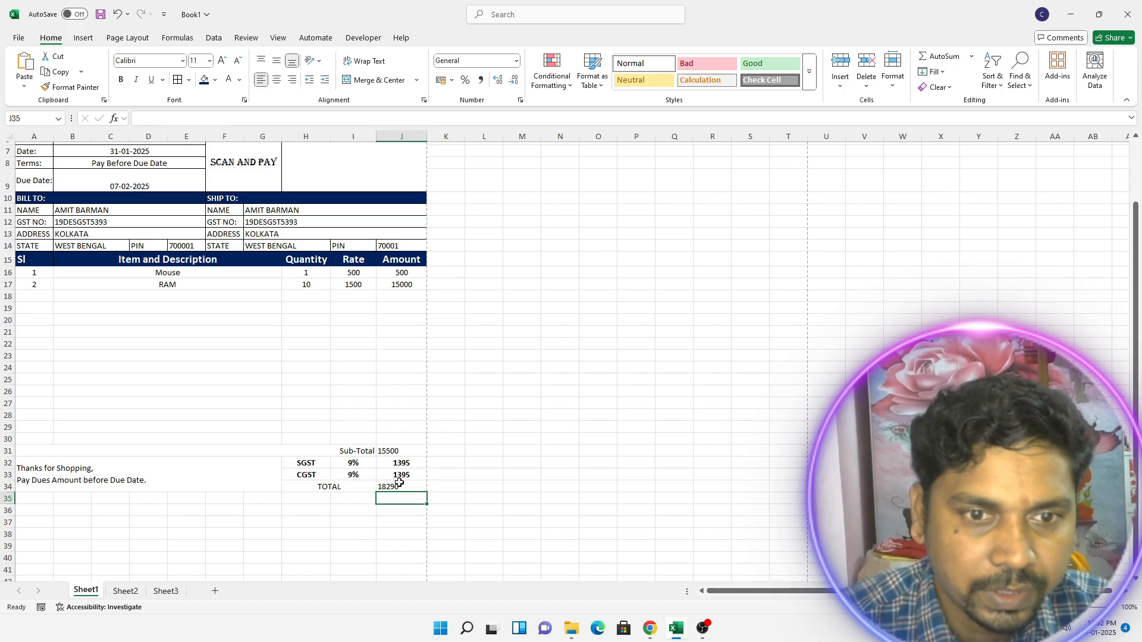
left_click_drag(399, 484, 330, 452)
left_click(121, 79)
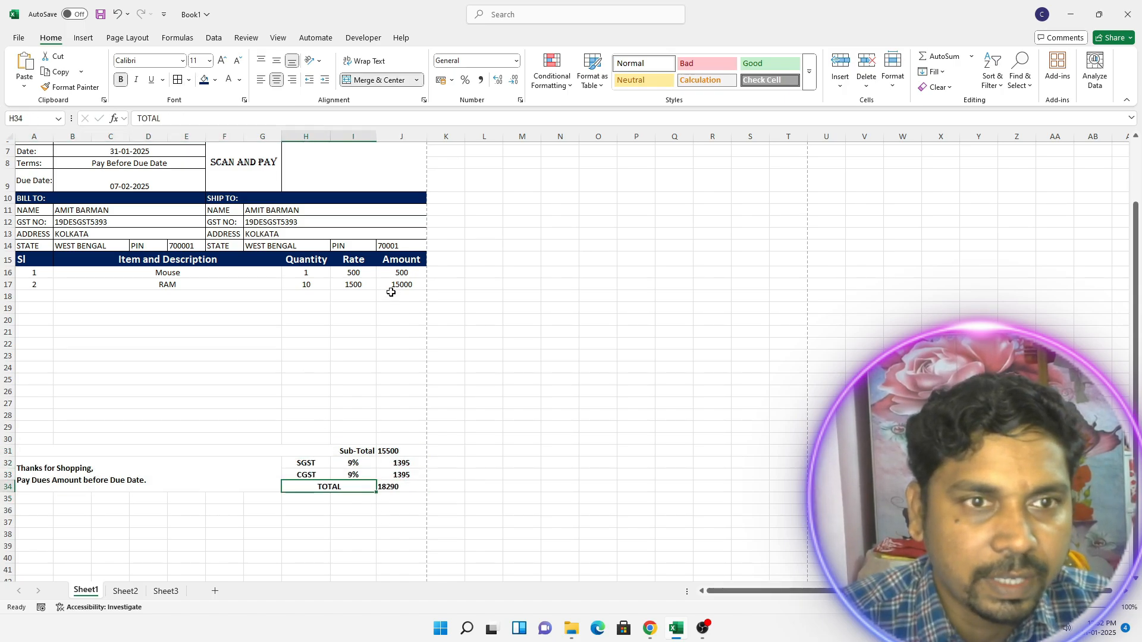
Step: Add HDD(1tb) and Speakers as items in rows 18 and 19 with a quantity of 1 each
left_click(122, 295)
left_click(287, 296)
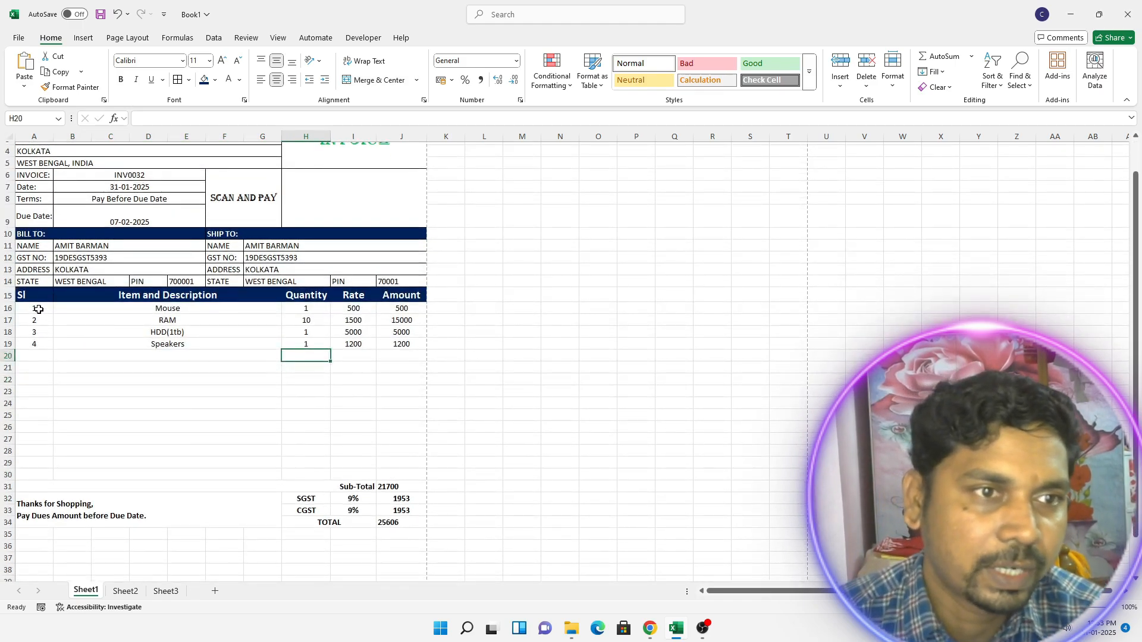
Step: Apply outside borders separately to the Sl and the Item and Description columns from row 16 to row 30
left_click_drag(38, 309, 30, 476)
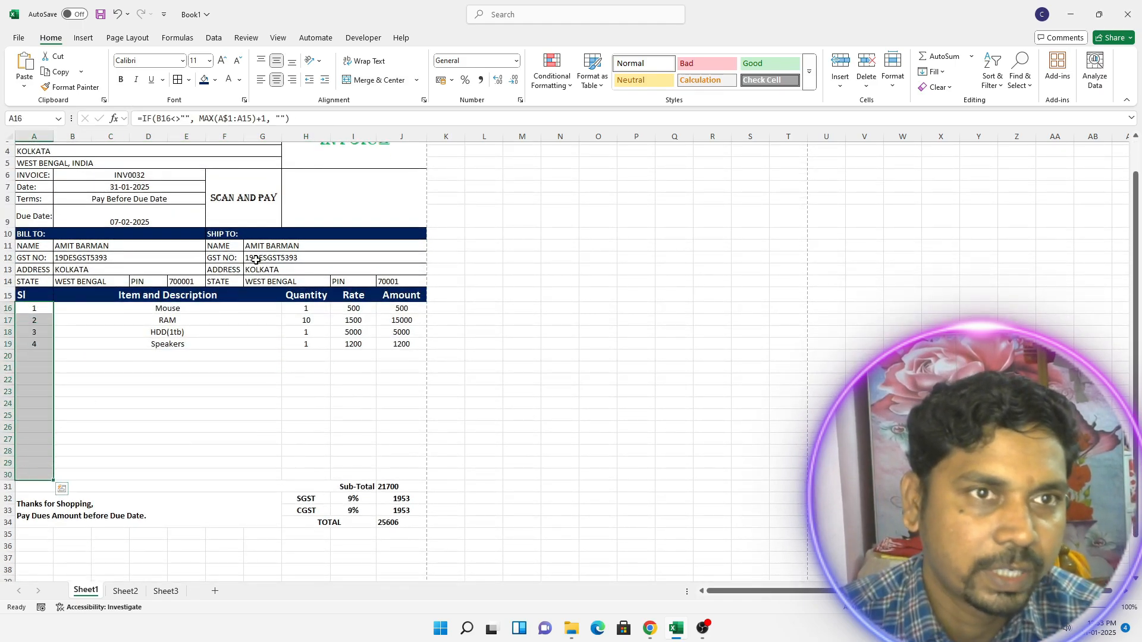
left_click(188, 80)
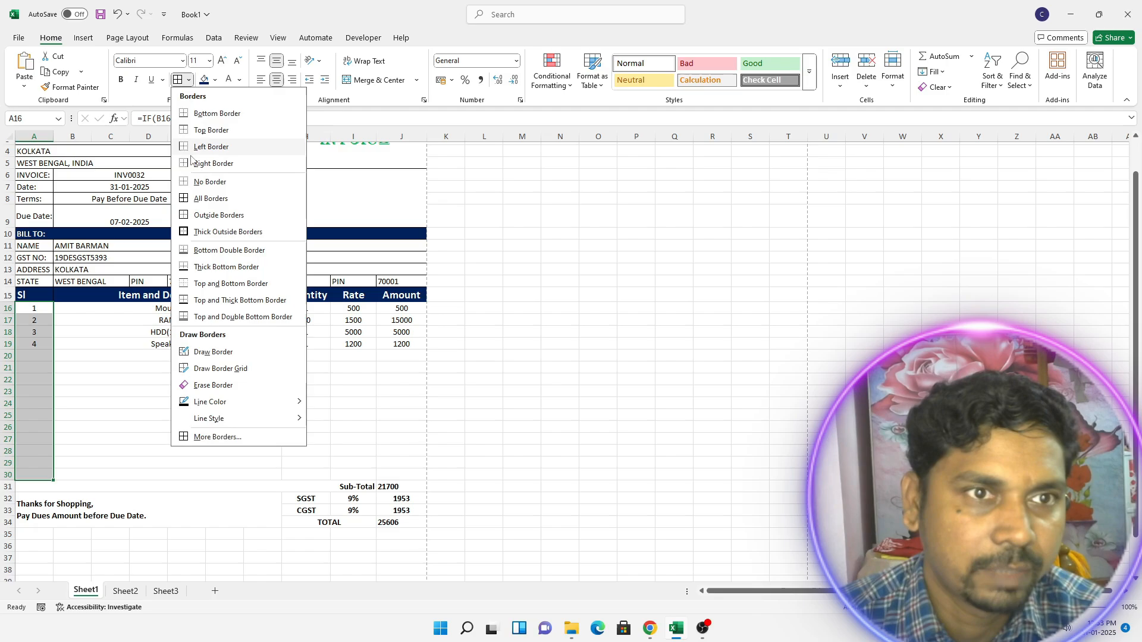
left_click(200, 216)
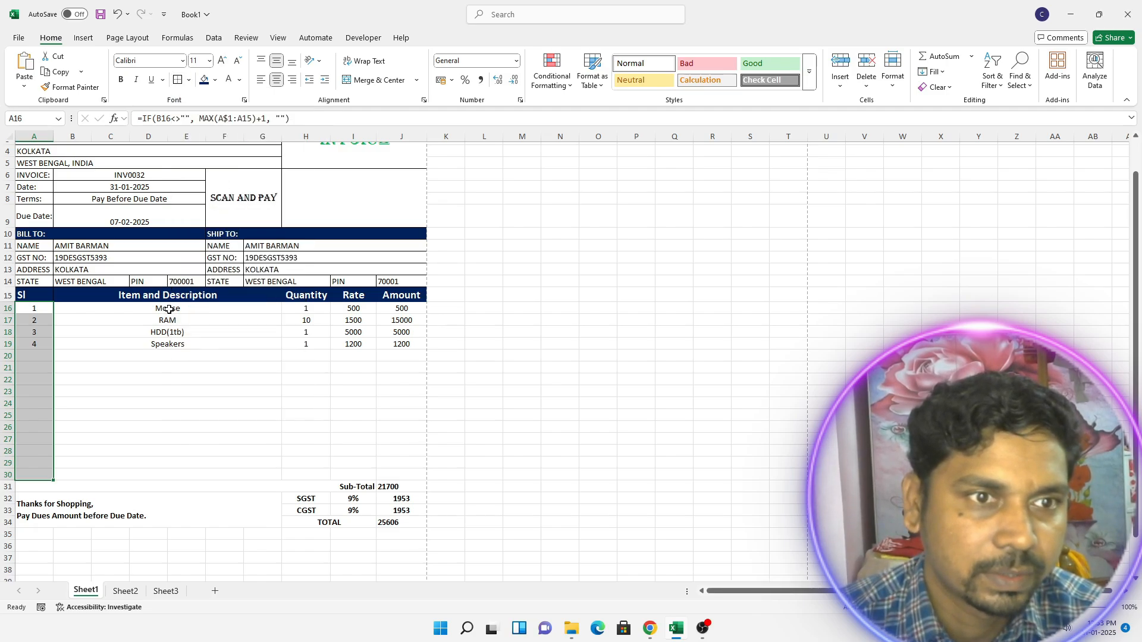
left_click_drag(170, 309, 171, 477)
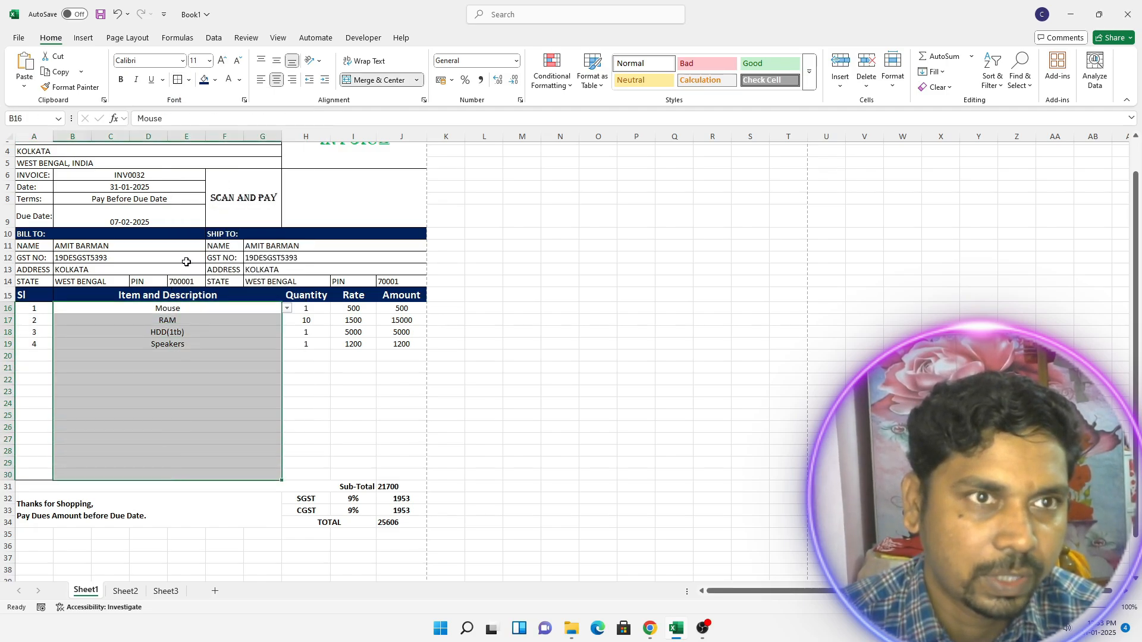
left_click(177, 79)
Step: Apply outside borders separately to the Quantity, Rate and Amount columns from row 16 to row 30
left_click_drag(305, 310, 303, 476)
left_click(178, 79)
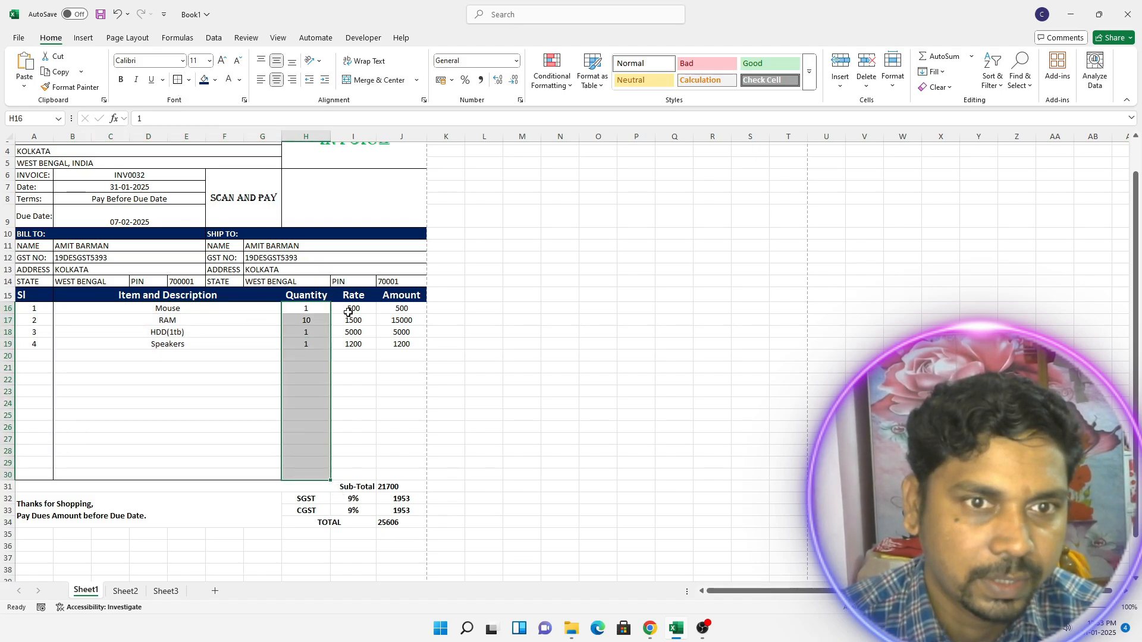
left_click_drag(348, 311, 351, 476)
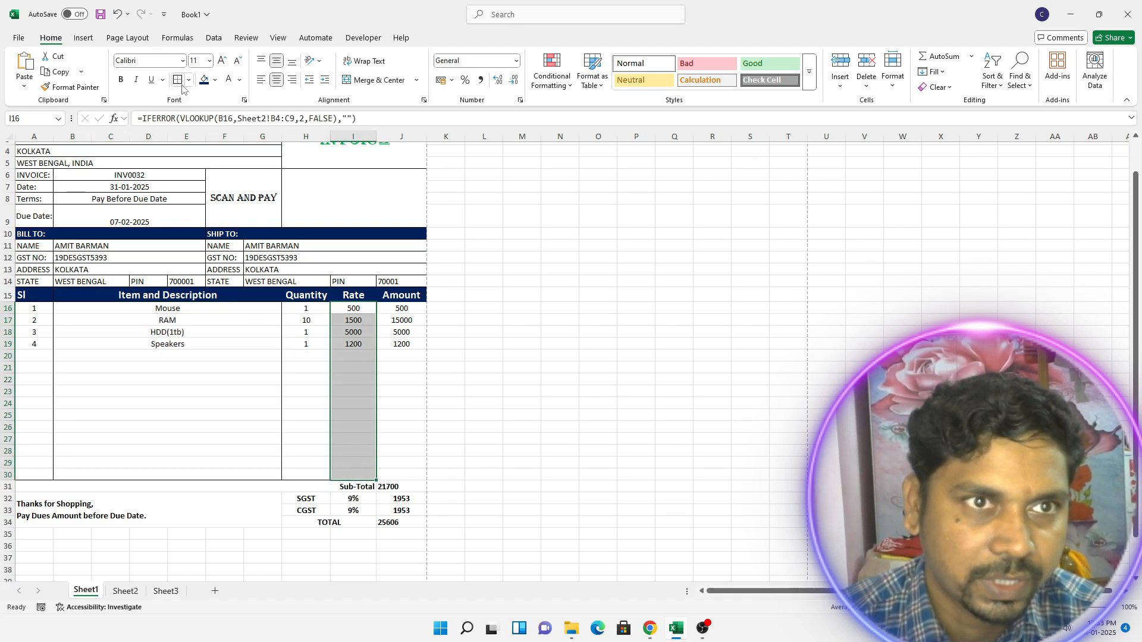
left_click(178, 80)
left_click_drag(393, 309, 397, 476)
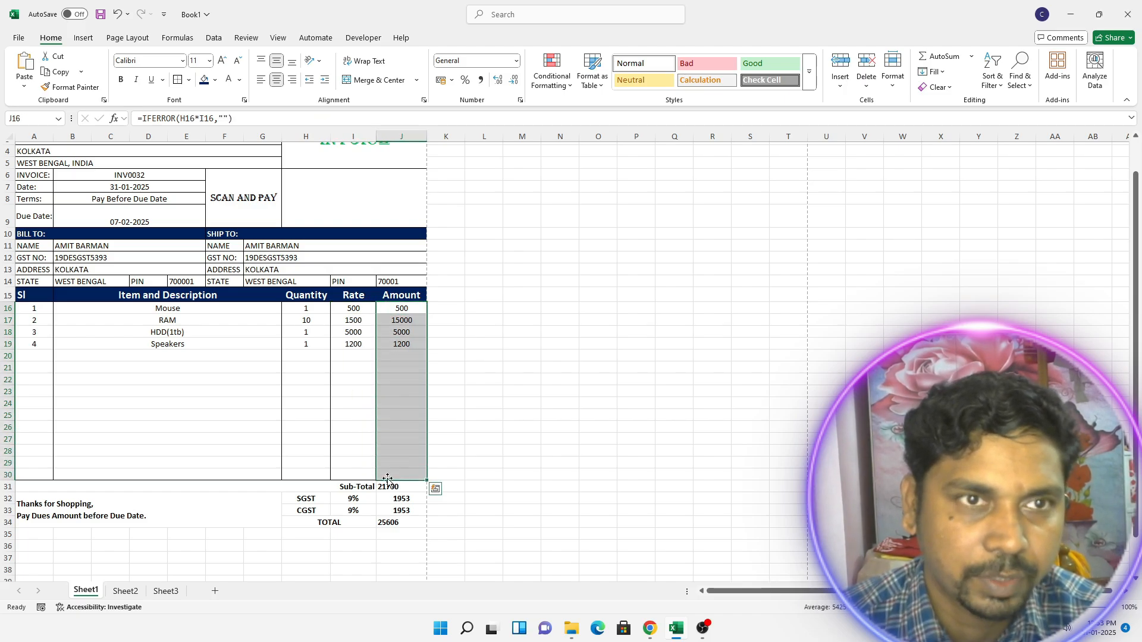
left_click(178, 81)
left_click(137, 440)
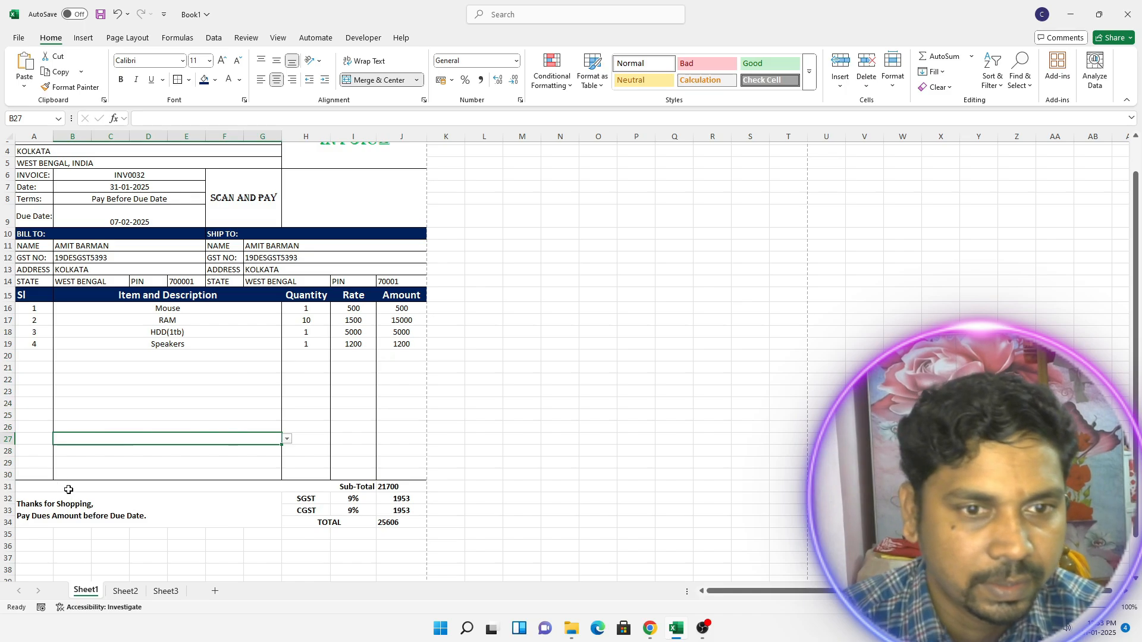
Step: Apply all borders to the footer block A31:J34, covering the thank-you note, Sub-Total, SGST, CGST and TOTAL
left_click_drag(69, 490, 410, 524)
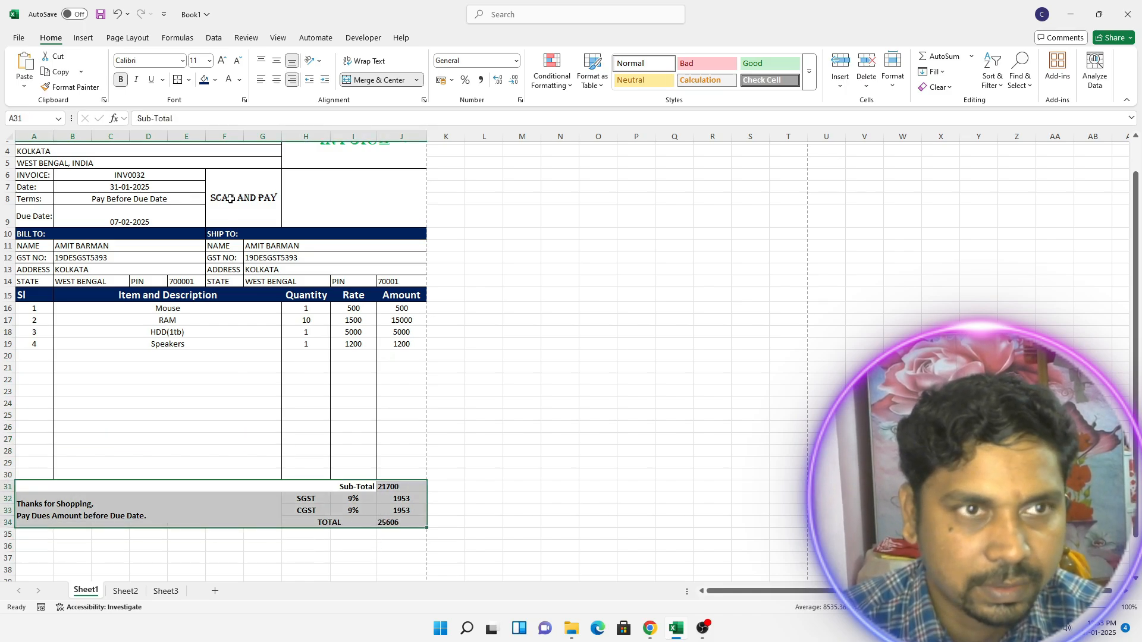
left_click(190, 82)
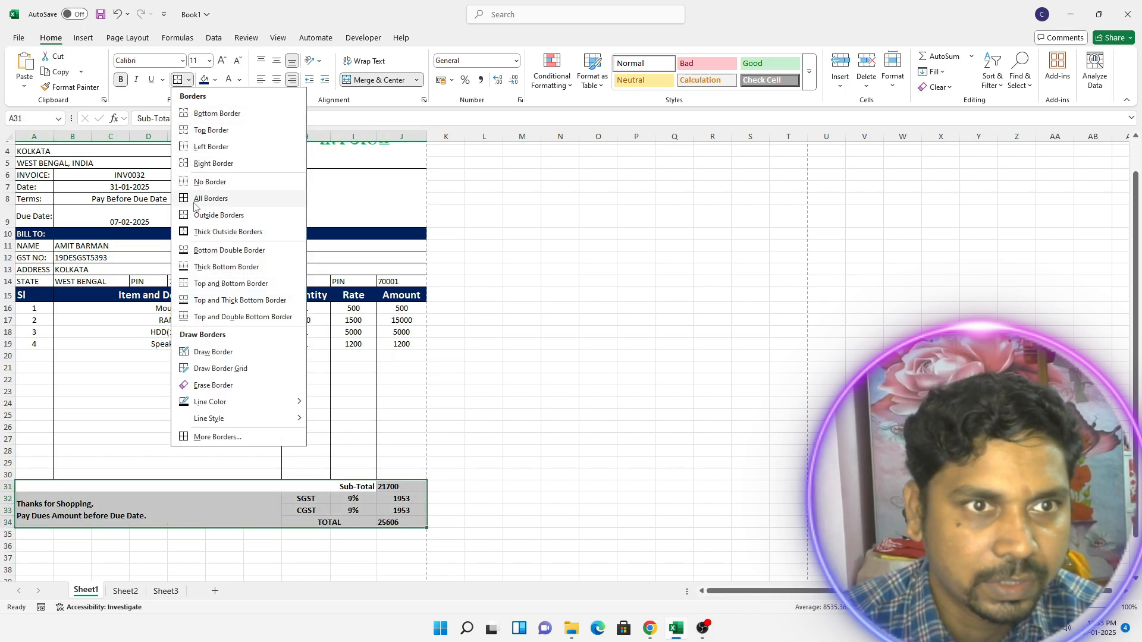
left_click(195, 198)
left_click(250, 390)
scroll(250, 390, "up", 1)
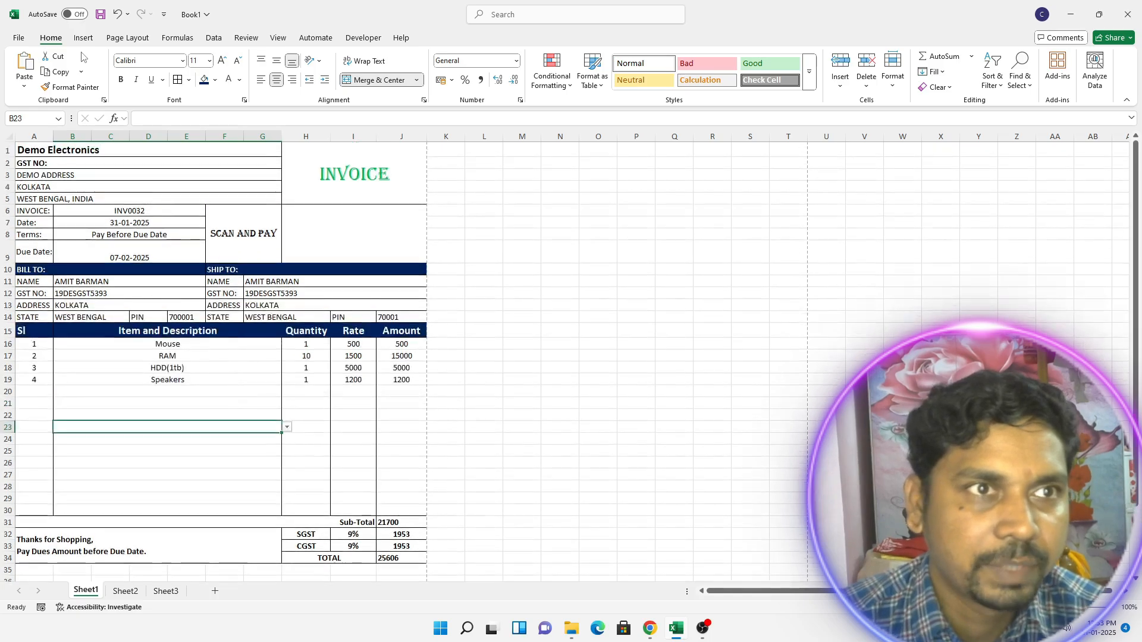
Step: Check the bordered invoice's page layout in the print preview and return to the worksheet
left_click(18, 38)
left_click(36, 267)
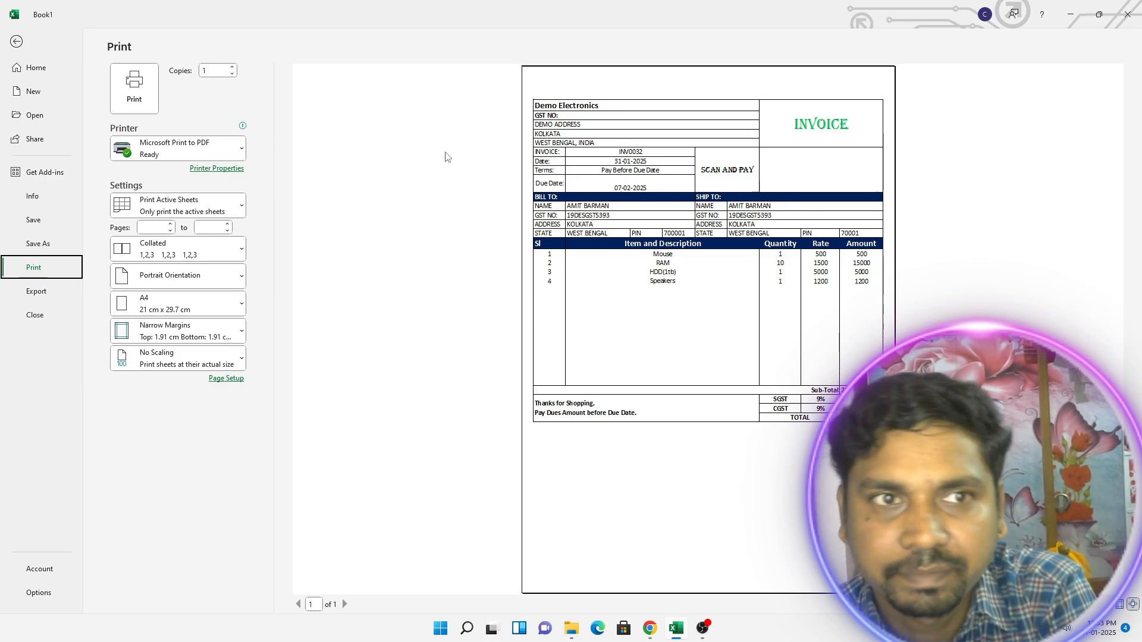
left_click(18, 41)
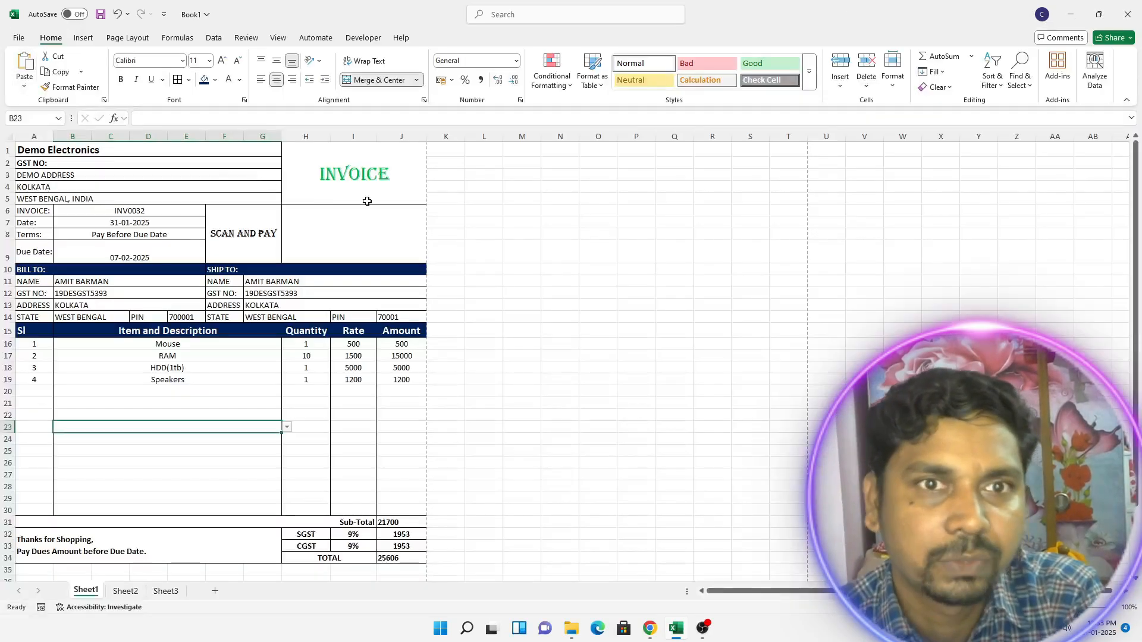
left_click(352, 236)
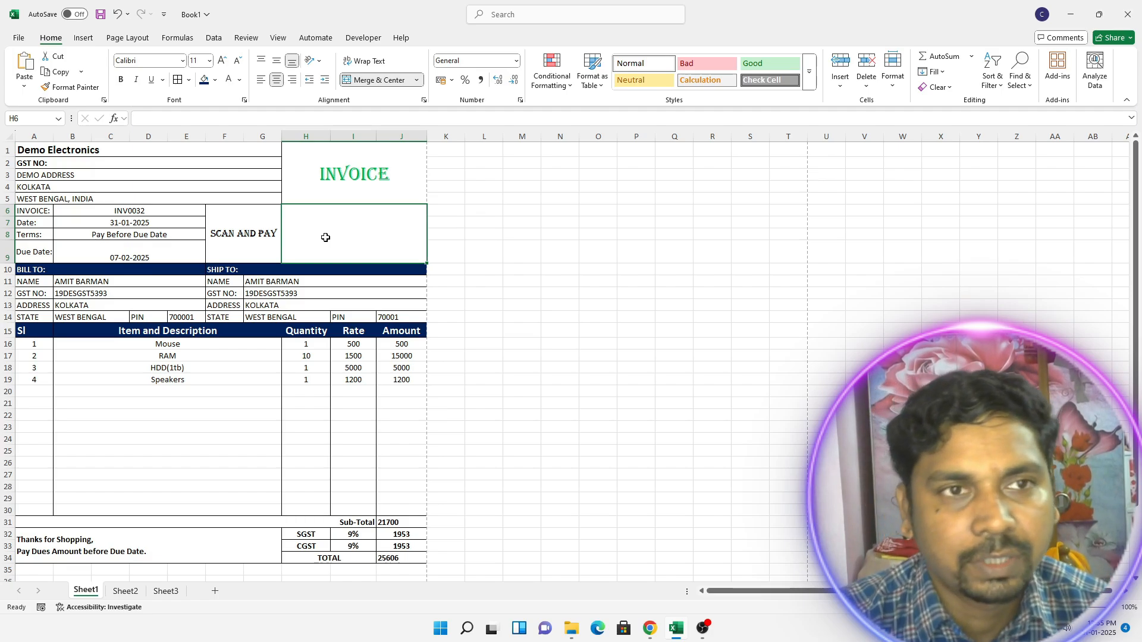
type("=")
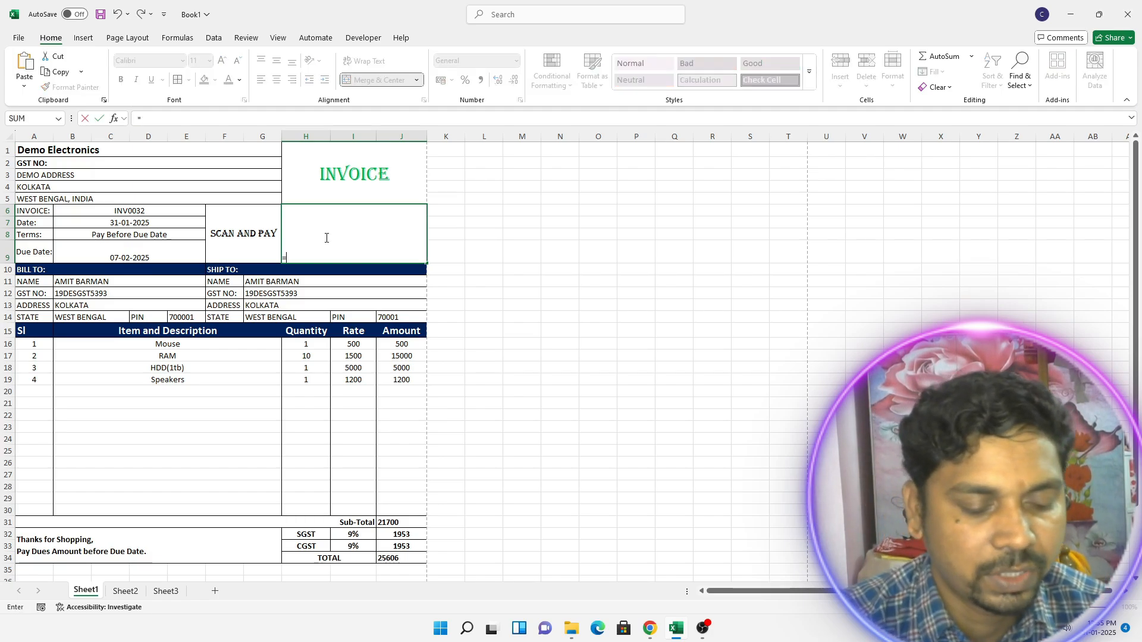
type("IMAGE")
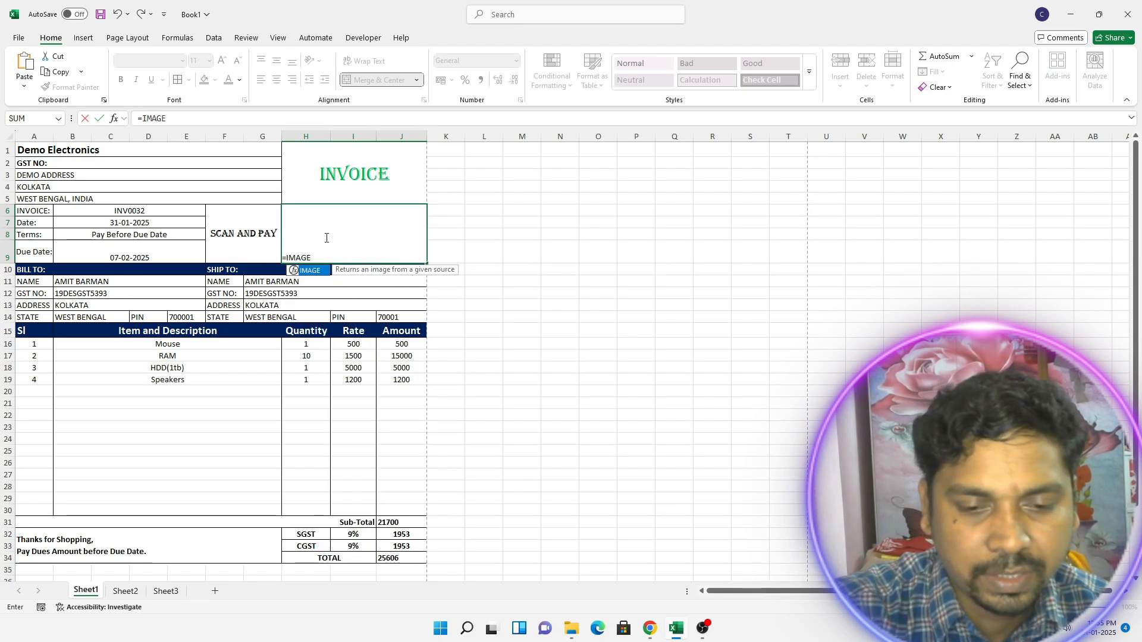
type("(")
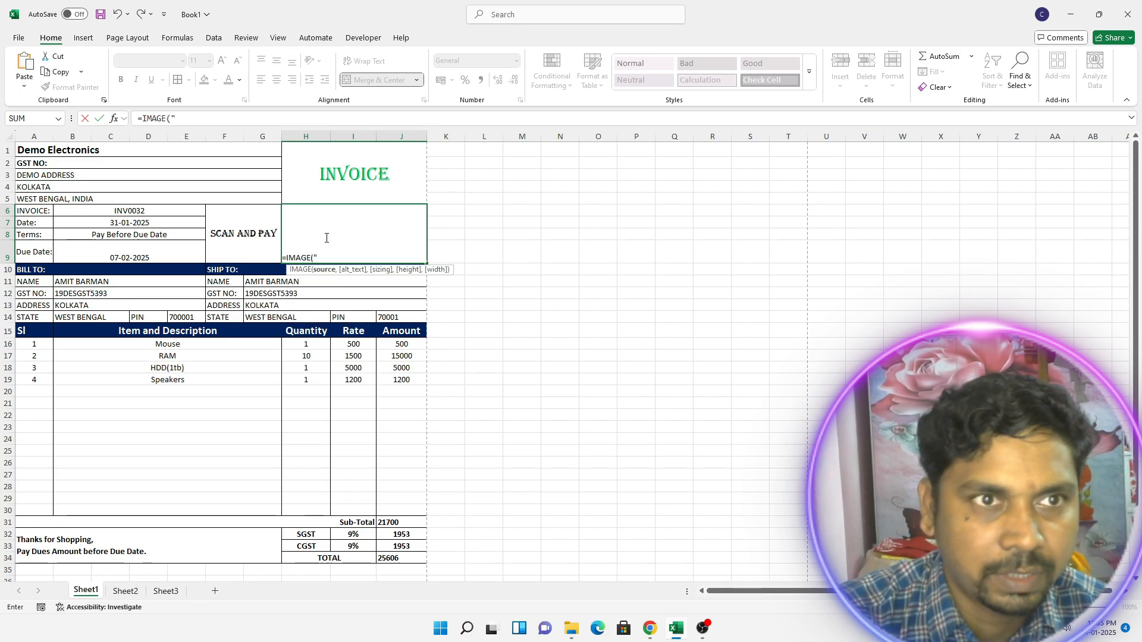
type("\"")
type("https://quickchart.io/qr?text=demo@upi")
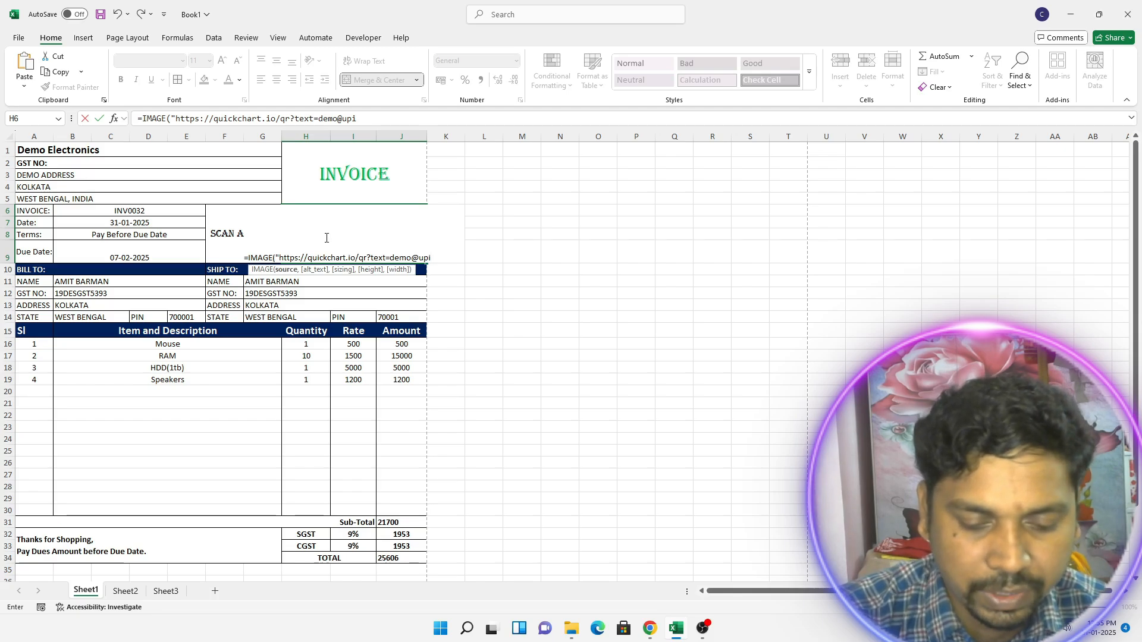
type("\")")
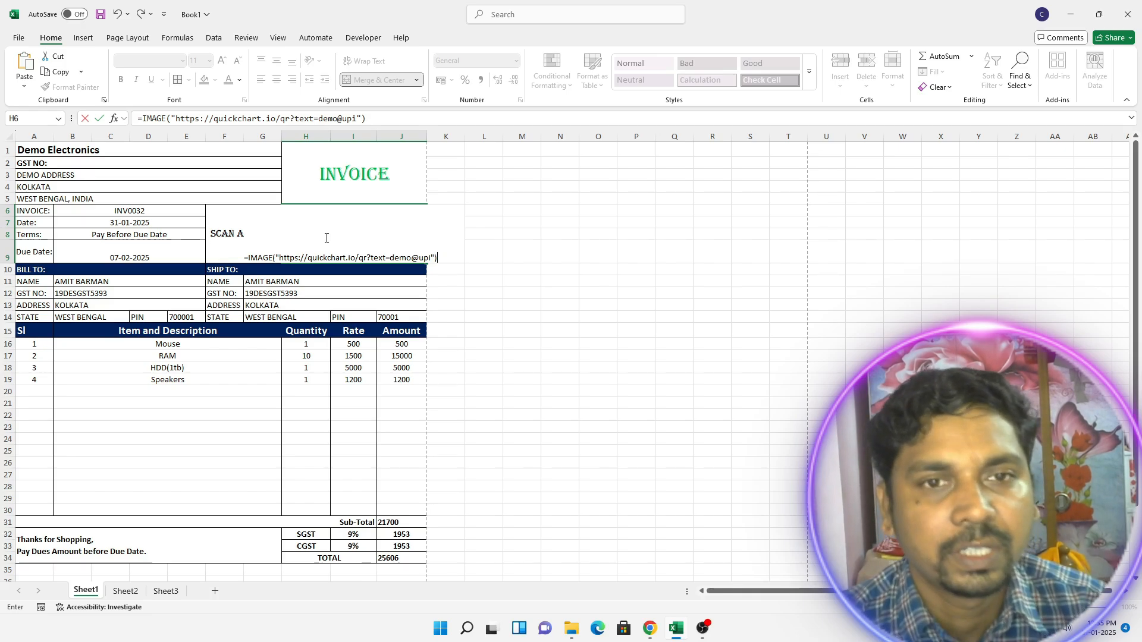
key("Return")
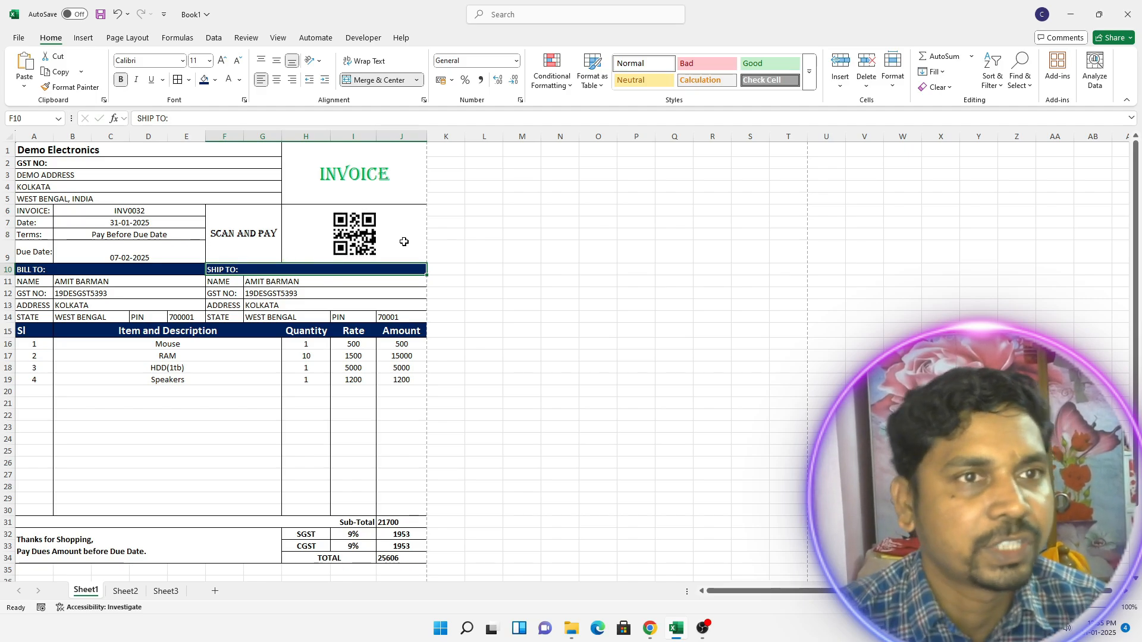
Step: Open the print preview to check the finished invoice with its QR code
key("ctrl+p")
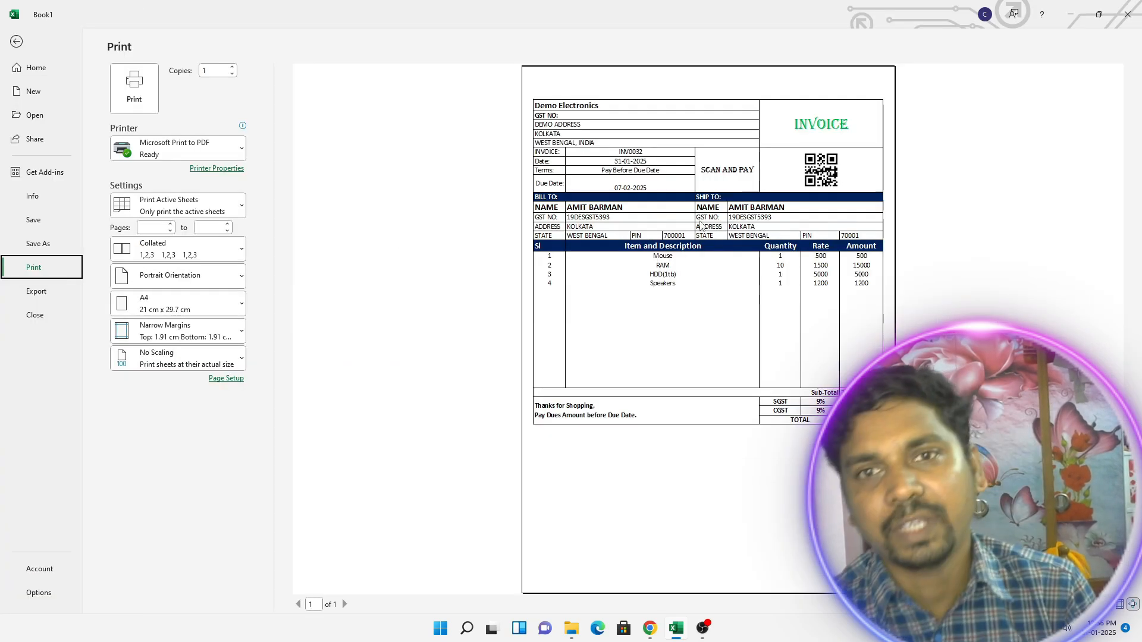